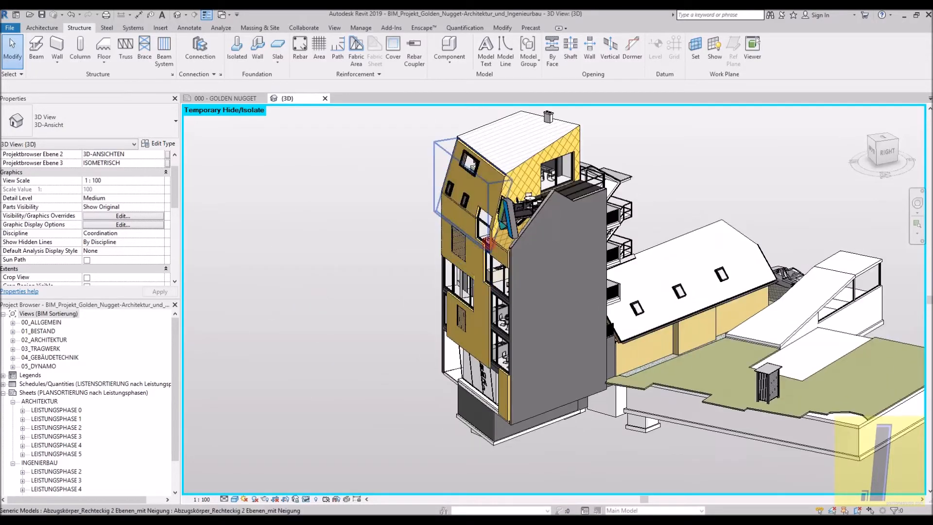
# - Inspect the building model's exterior staircase and landing railings in the 3D view
pyautogui.scroll(1, 487, 265)
pyautogui.keyDown('shift'); pyautogui.moveTo(487, 267); pyautogui.dragTo(677, 254, button='middle'); pyautogui.keyUp('shift')
pyautogui.scroll(4, 615, 269)
pyautogui.keyDown('shift'); pyautogui.moveTo(711, 335); pyautogui.dragTo(538, 325, button='middle'); pyautogui.keyUp('shift')
pyautogui.scroll(2, 451, 170)
pyautogui.scroll(-2, 450, 170)
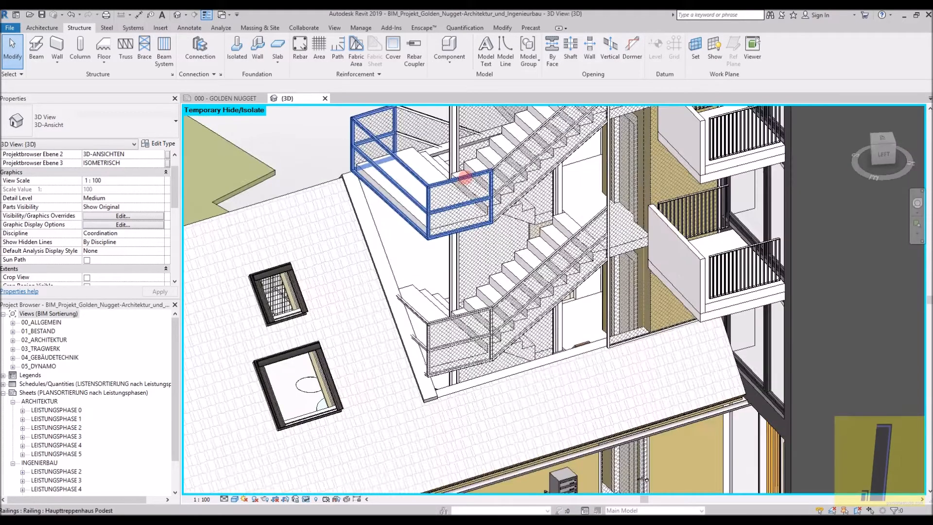
# - Set the 3D view's detail level to Fine while examining the exterior stair landing railing
pyautogui.click(450, 170)
pyautogui.keyDown('shift'); pyautogui.moveTo(450, 170); pyautogui.dragTo(486, 321, button='middle'); pyautogui.keyUp('shift')
pyautogui.click(224, 499)
pyautogui.click(237, 489)
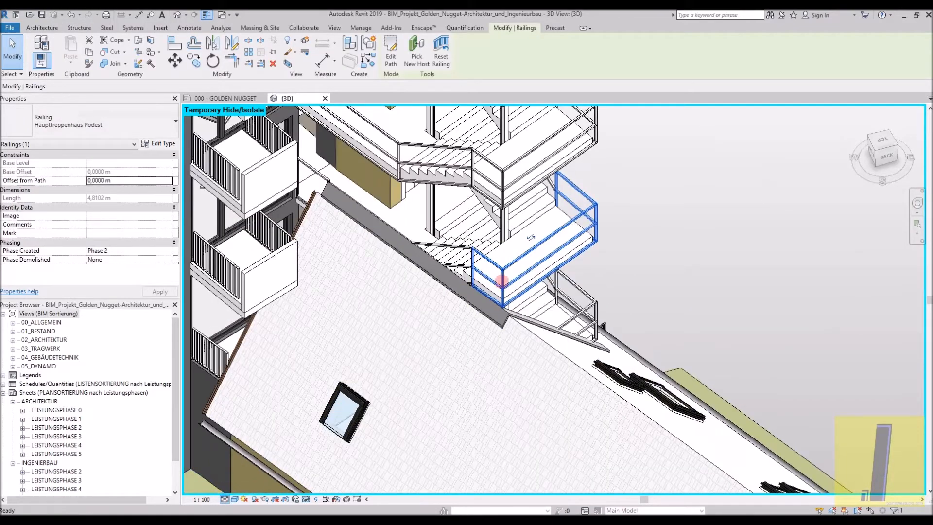
pyautogui.press('Escape')
pyautogui.keyDown('shift'); pyautogui.moveTo(506, 278); pyautogui.dragTo(308, 406, button='middle'); pyautogui.keyUp('shift')
pyautogui.scroll(3, 537, 423)
pyautogui.scroll(-3, 488, 358)
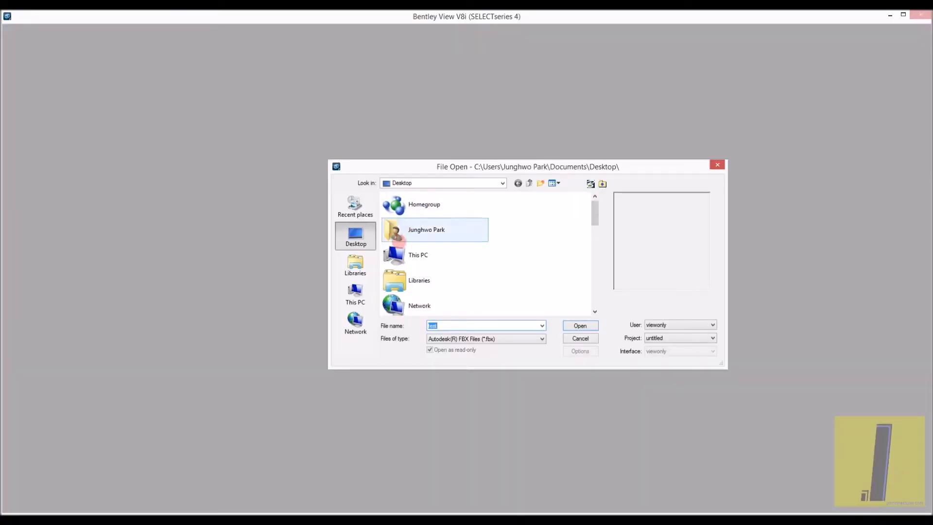
# - In Bentley View, browse to the AECOSIM_Test folder on the desktop and set the file type filter to All Files
pyautogui.scroll(-10, 481, 246)
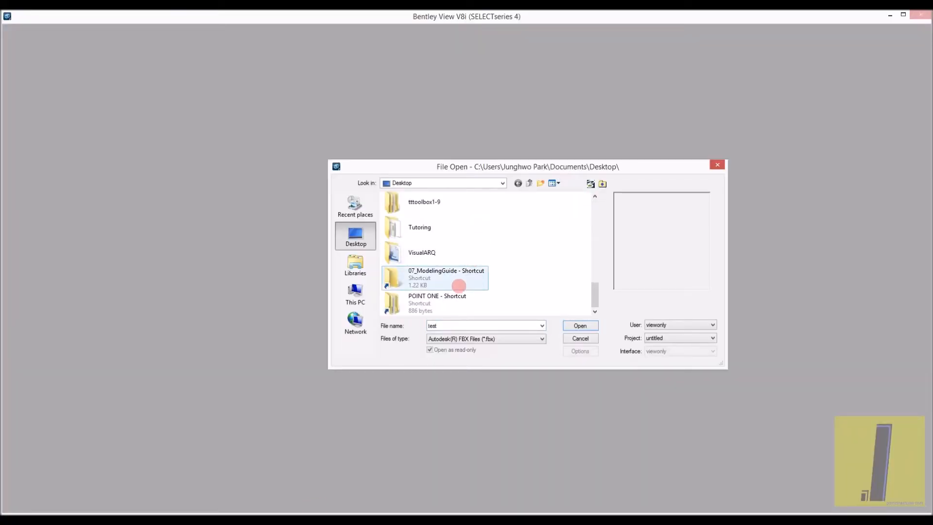
pyautogui.scroll(5, 455, 272)
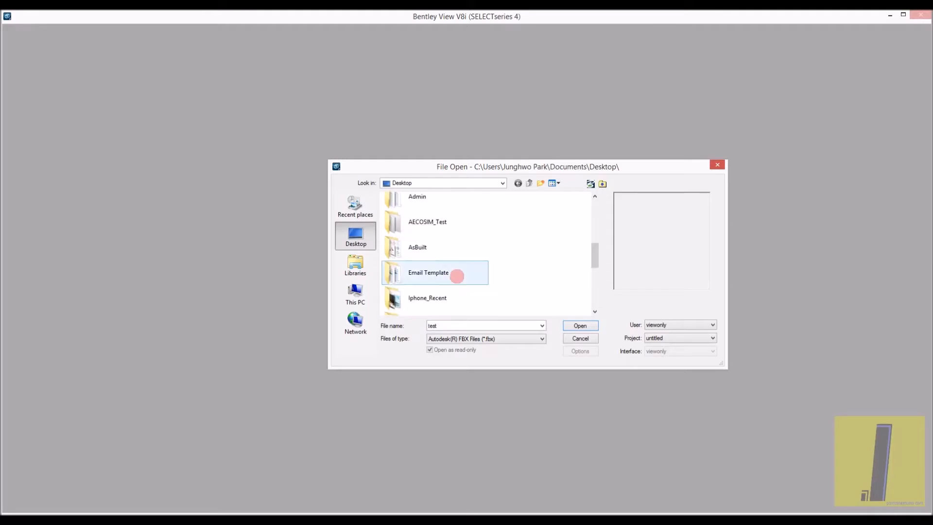
pyautogui.doubleClick(453, 224)
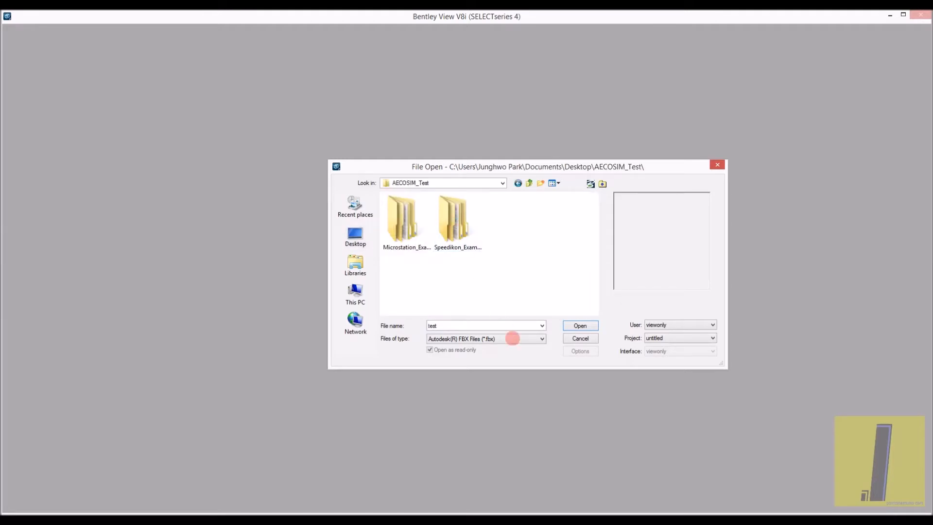
pyautogui.click(513, 339)
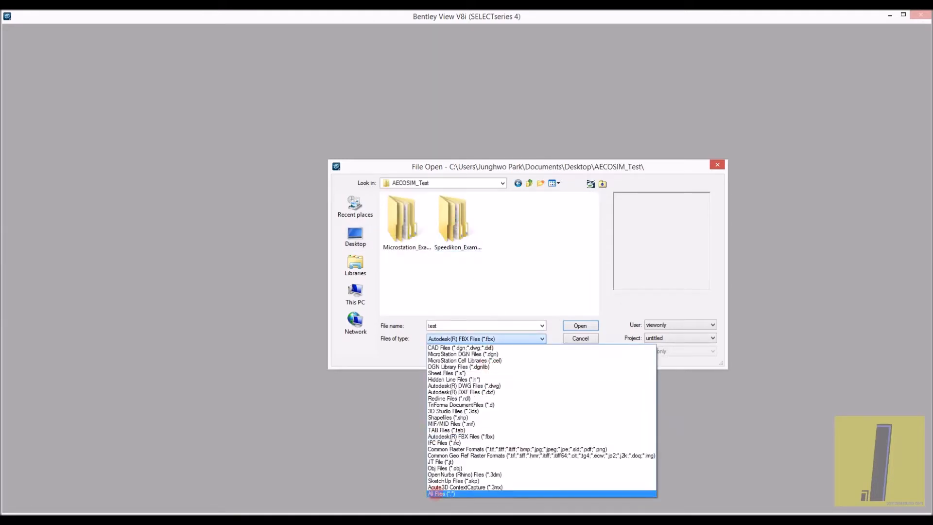
pyautogui.click(438, 494)
# - Find and open the BIM_Projekt_Golden2 DGN file in the AECOSIM_Test folder
pyautogui.click(503, 276)
pyautogui.scroll(-2, 503, 280)
pyautogui.scroll(-5, 503, 280)
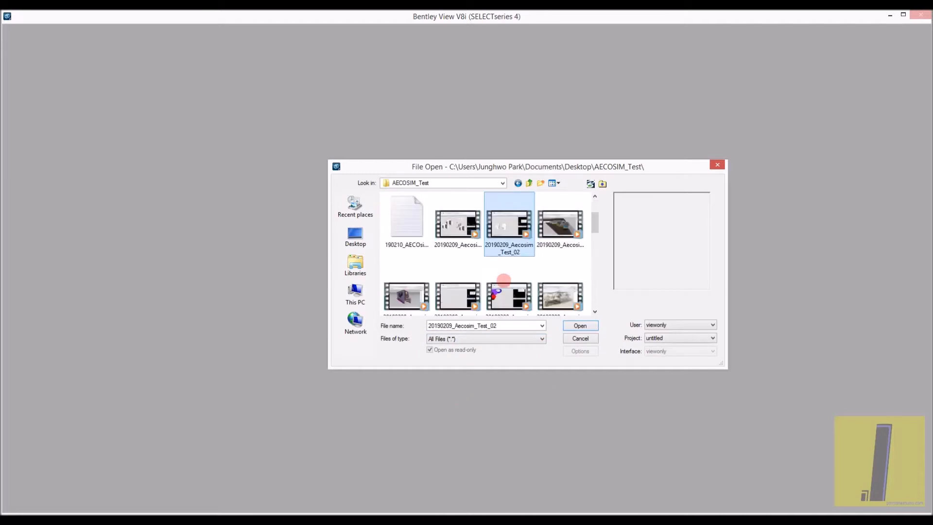
pyautogui.click(561, 209)
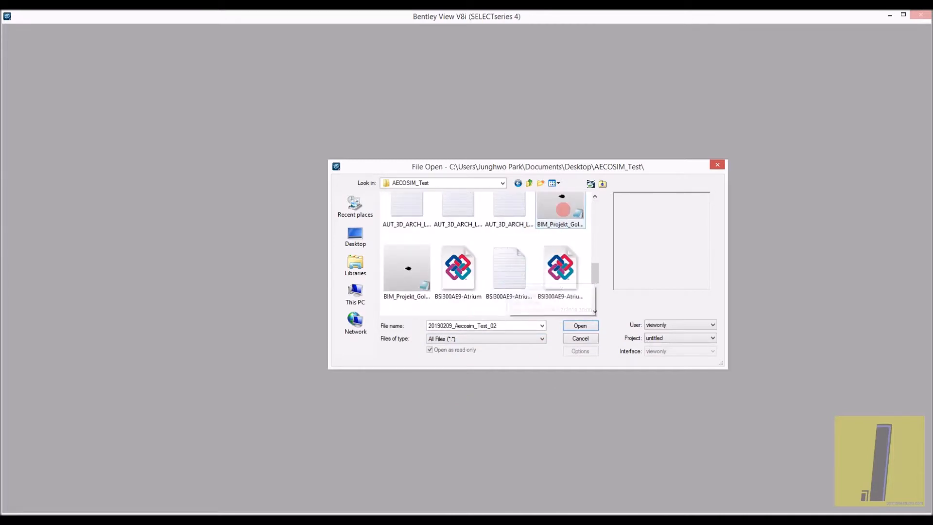
pyautogui.click(408, 287)
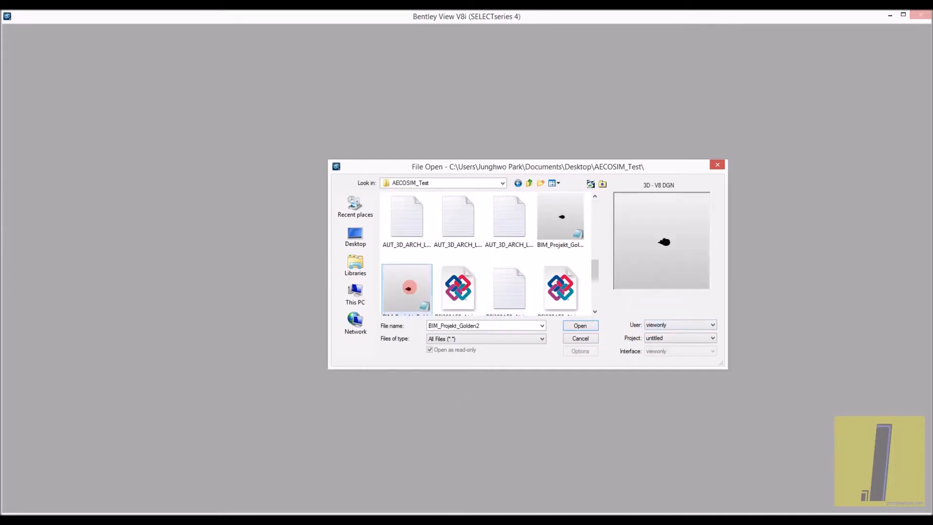
pyautogui.doubleClick(405, 286)
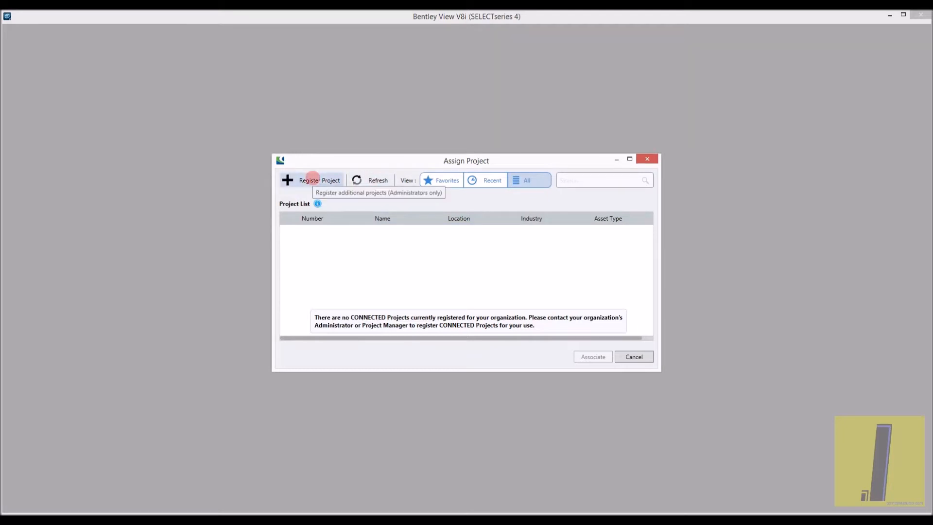
# - Try to register a project from the Assign Project dialog, and leave the web page it opens
pyautogui.click(313, 178)
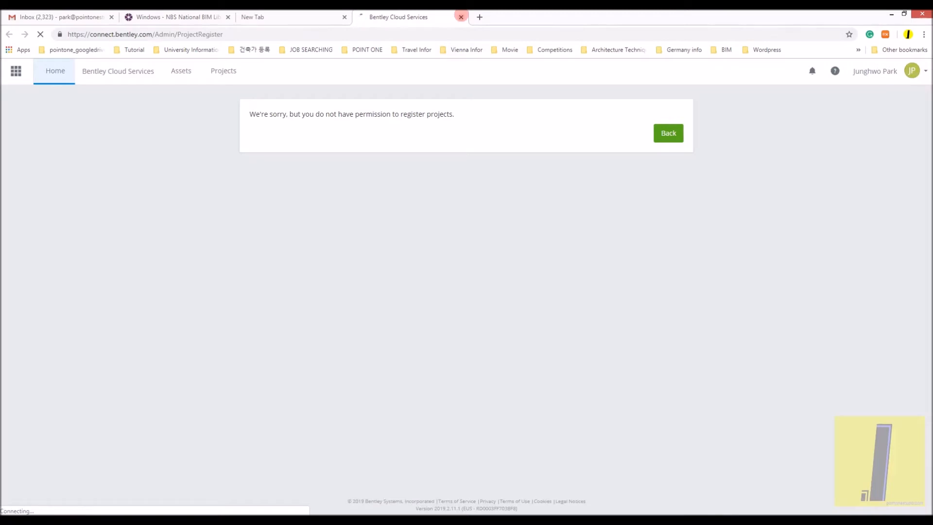
pyautogui.click(461, 17)
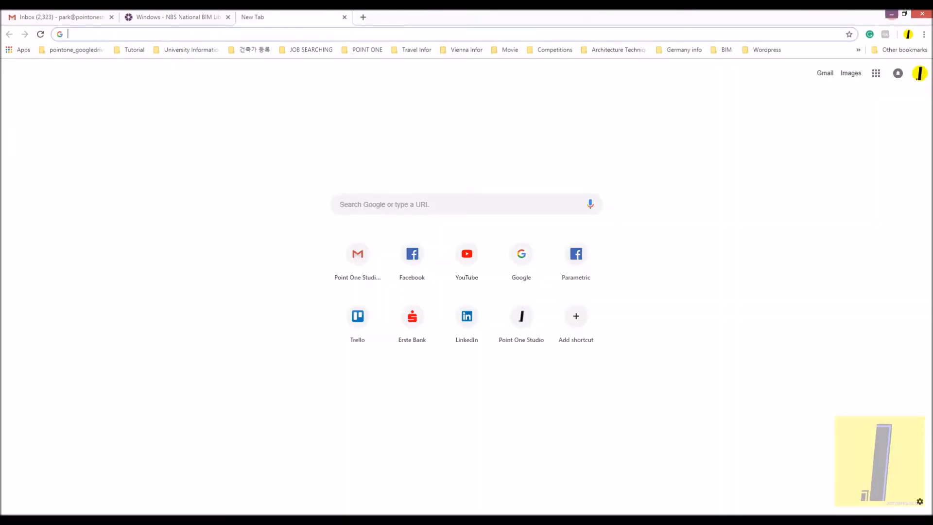
pyautogui.click(893, 14)
# - Dismiss the Assign Project dialog without associating a project
pyautogui.click(647, 159)
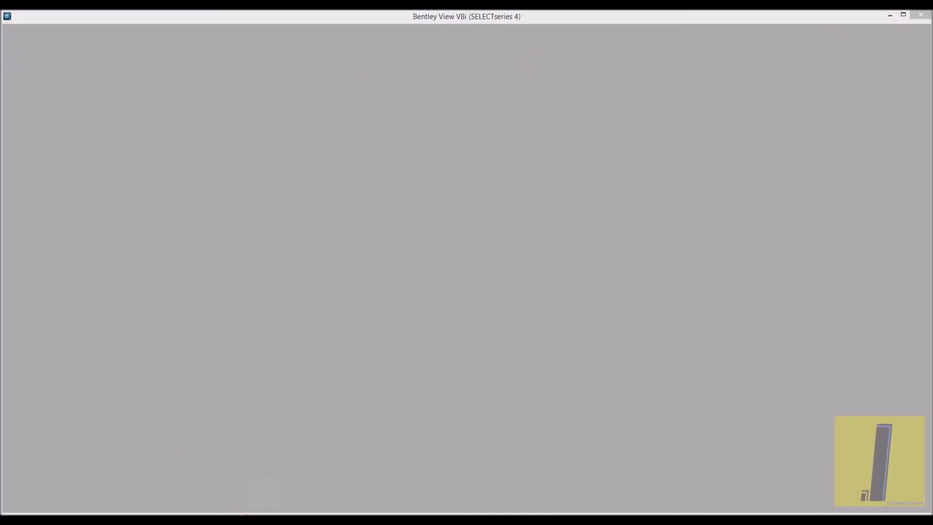
pyautogui.click(608, 139)
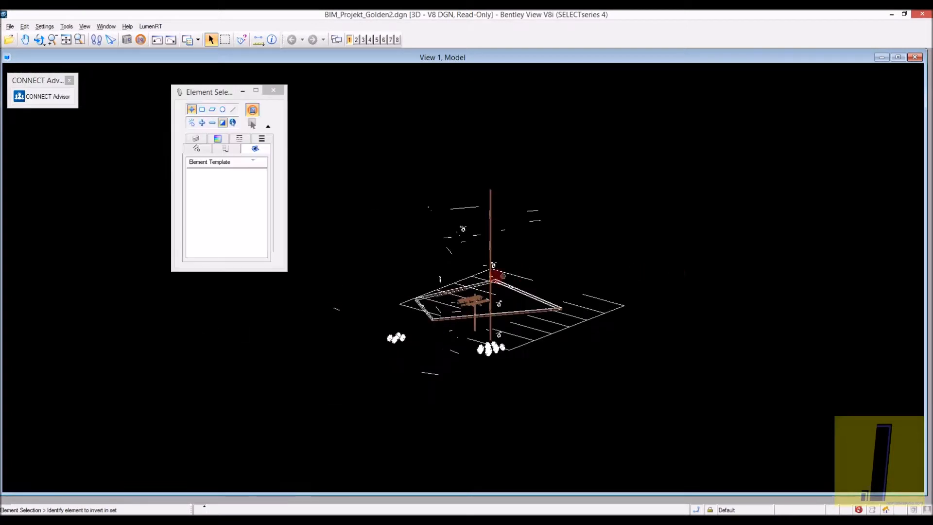
# - Examine the geometry of BIM_Projekt_Golden2.dgn from several angles and distances
pyautogui.keyDown('shift'); pyautogui.moveTo(559, 288); pyautogui.dragTo(188, 206, button='middle'); pyautogui.keyUp('shift')
pyautogui.scroll(-5, 363, 241)
pyautogui.keyDown('shift'); pyautogui.moveTo(364, 270); pyautogui.dragTo(493, 289, button='middle'); pyautogui.keyUp('shift')
pyautogui.keyDown('shift'); pyautogui.moveTo(452, 312); pyautogui.dragTo(629, 347, button='middle'); pyautogui.keyUp('shift')
pyautogui.scroll(3, 542, 280)
pyautogui.scroll(-1, 539, 281)
pyautogui.keyDown('shift'); pyautogui.moveTo(519, 280); pyautogui.dragTo(321, 268, button='middle'); pyautogui.keyUp('shift')
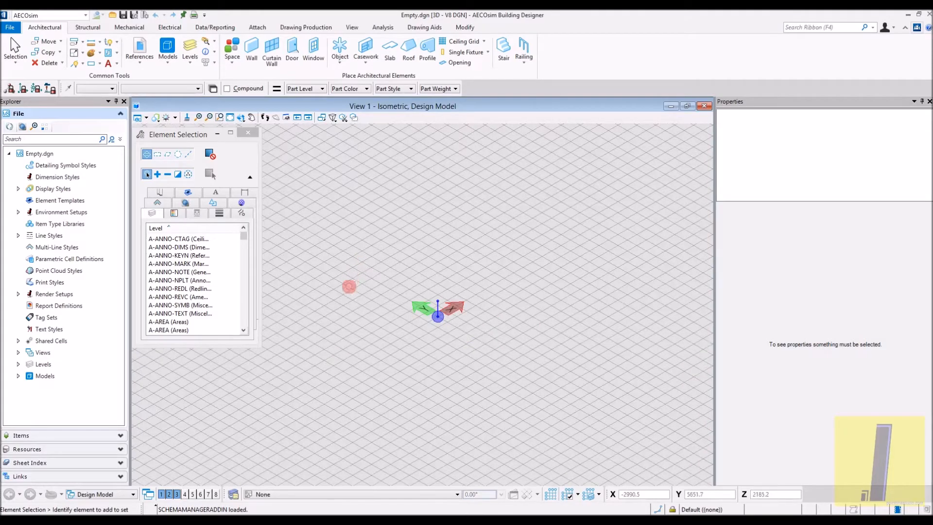
# - Switch to AECOsim Building Designer and import a DGN file into Empty.dgn
pyautogui.click(10, 27)
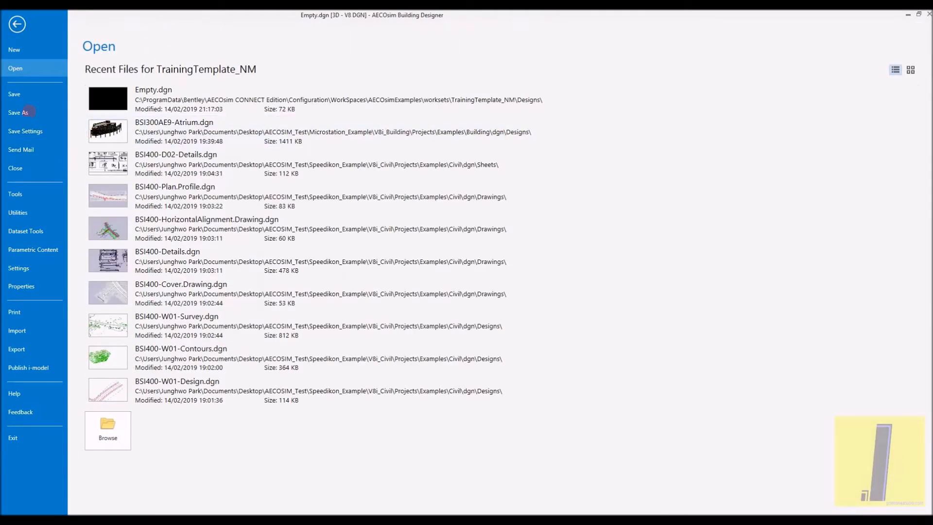
pyautogui.click(17, 330)
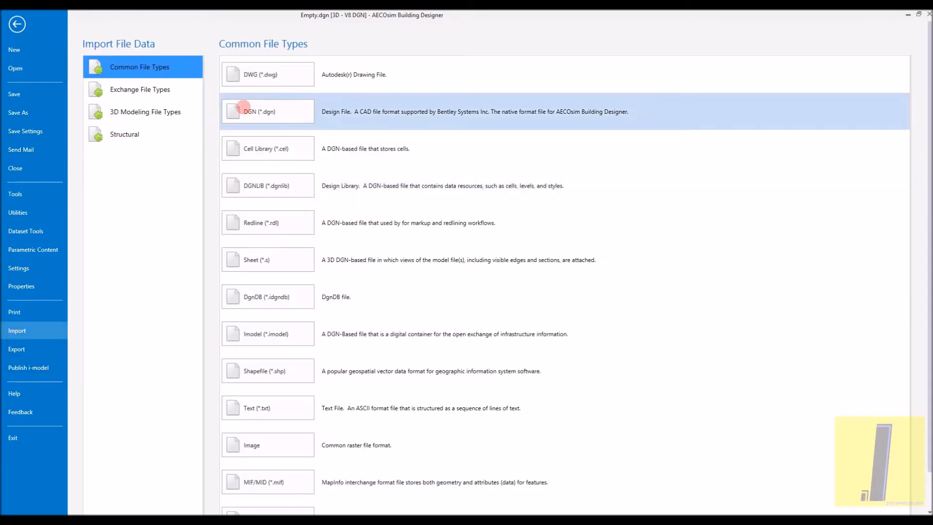
pyautogui.click(245, 111)
pyautogui.doubleClick(387, 110)
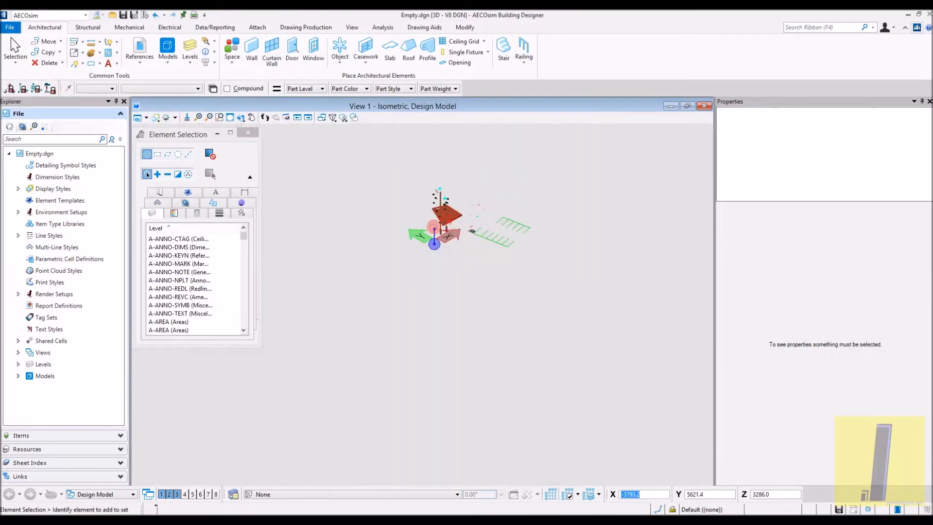
# - Select a line of the imported geometry and inspect the model in the isometric view
pyautogui.click(430, 298)
pyautogui.scroll(-5, 339, 316)
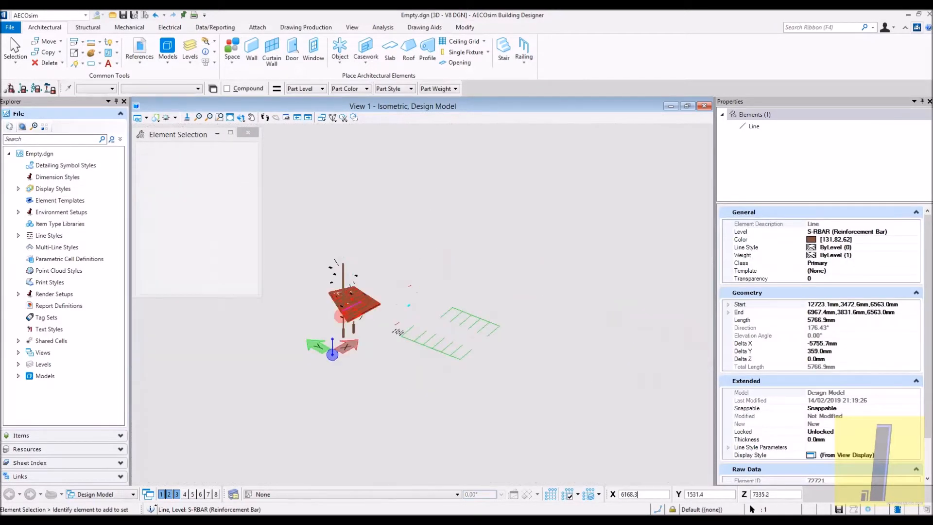
pyautogui.moveTo(564, 401); pyautogui.dragTo(294, 184)
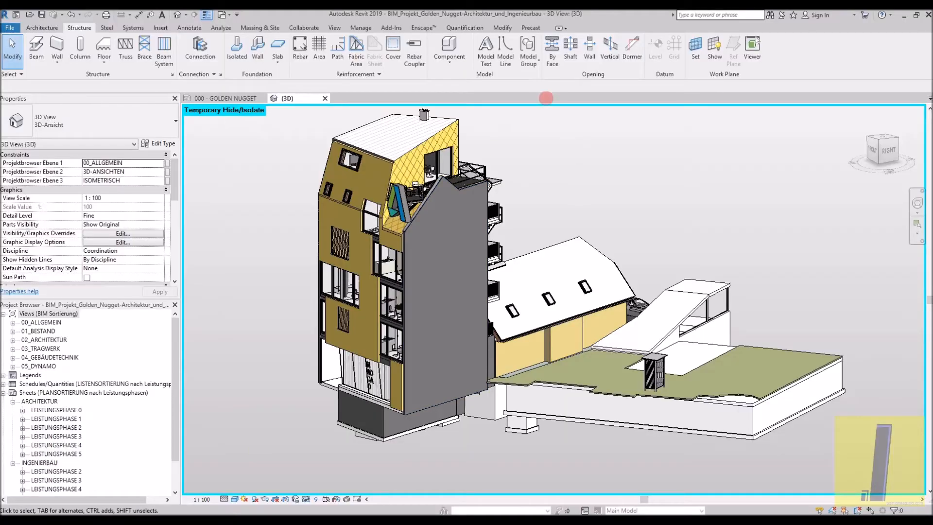
# - Compare how the project geometry displays in Revit, Bentley View and AECOsim Building Designer
pyautogui.click(391, 28)
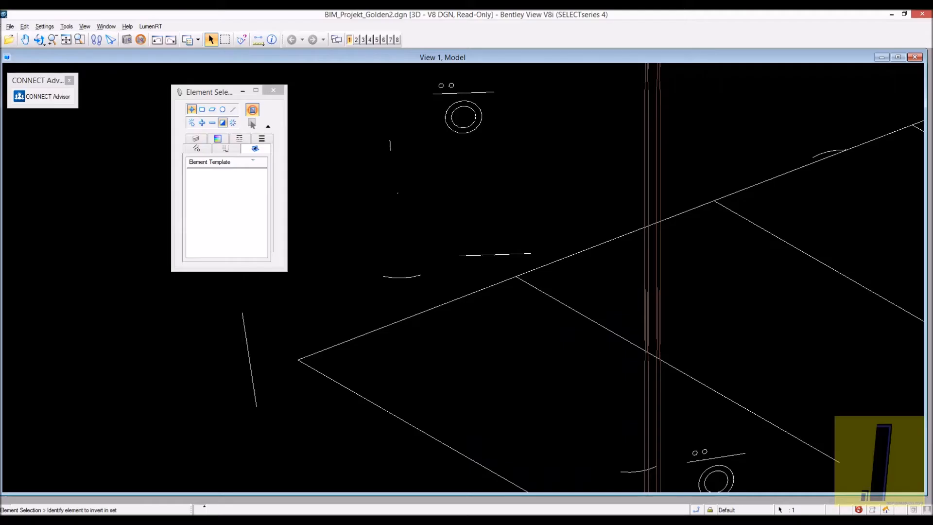
pyautogui.scroll(-5, 416, 333)
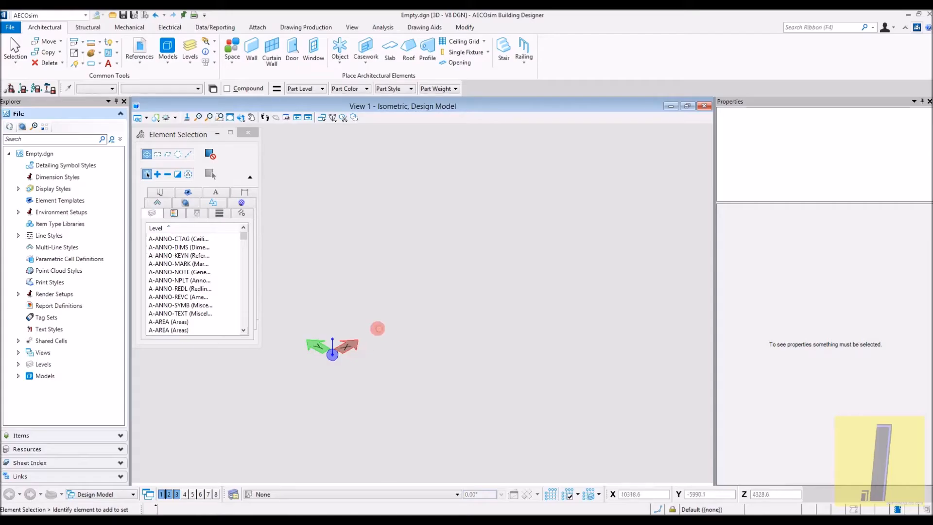
pyautogui.scroll(2, 377, 327)
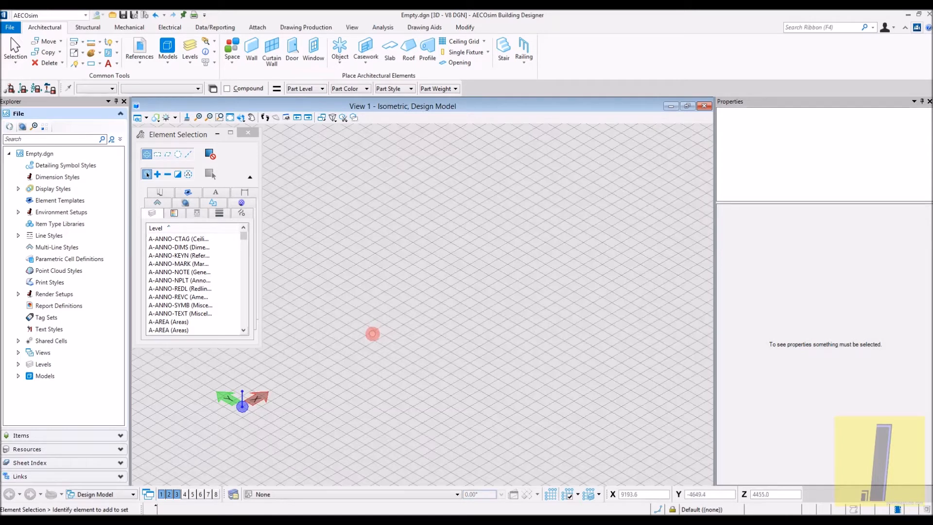
pyautogui.moveTo(373, 333); pyautogui.dragTo(458, 295, button='middle')
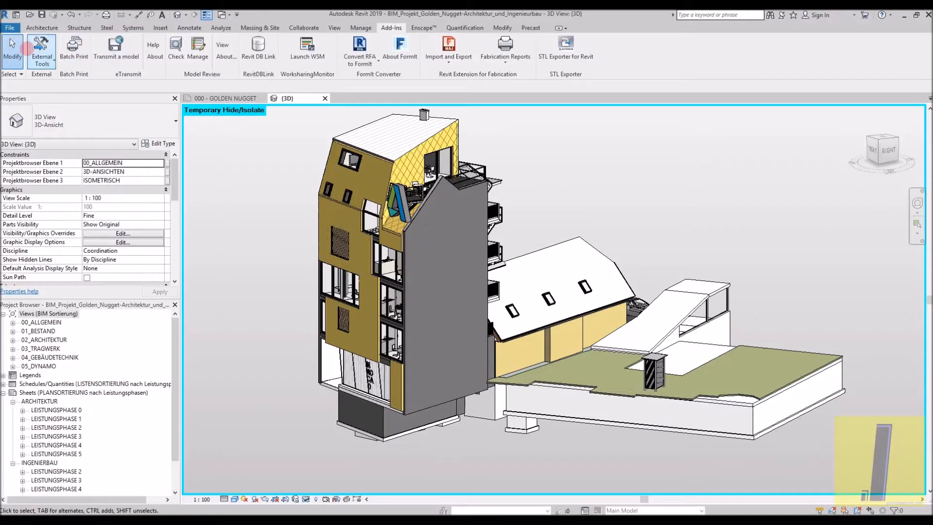
# - In Revit, start a DWG export of the current 3D view and open the export setup for modification
pyautogui.click(11, 27)
pyautogui.click(30, 168)
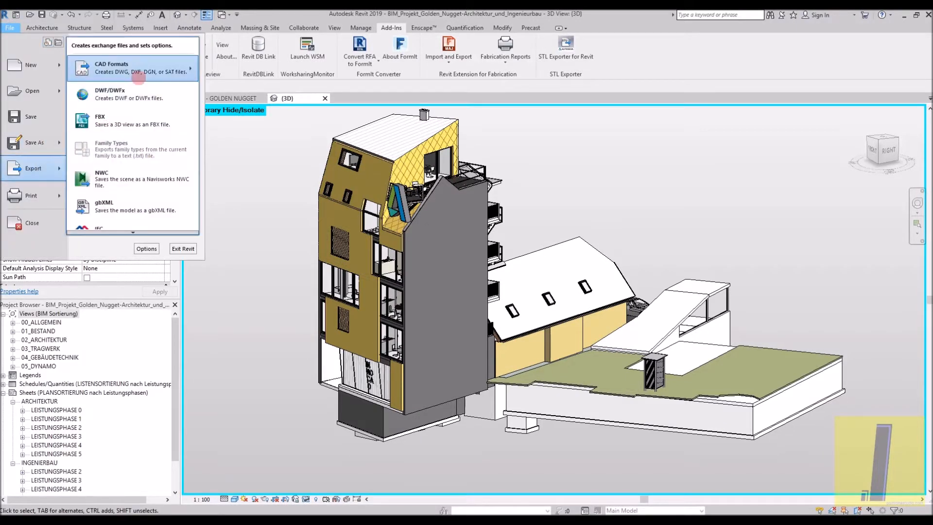
pyautogui.click(221, 63)
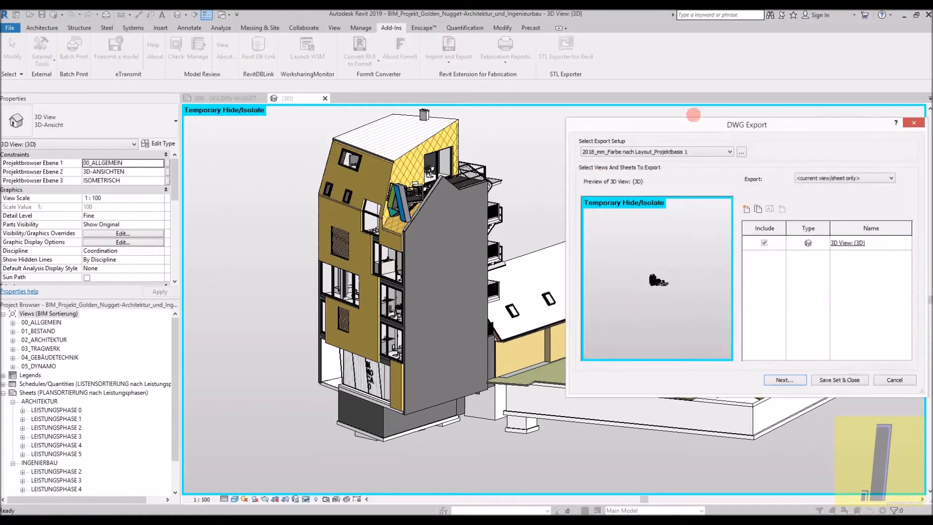
pyautogui.moveTo(657, 125); pyautogui.dragTo(382, 152)
pyautogui.click(450, 180)
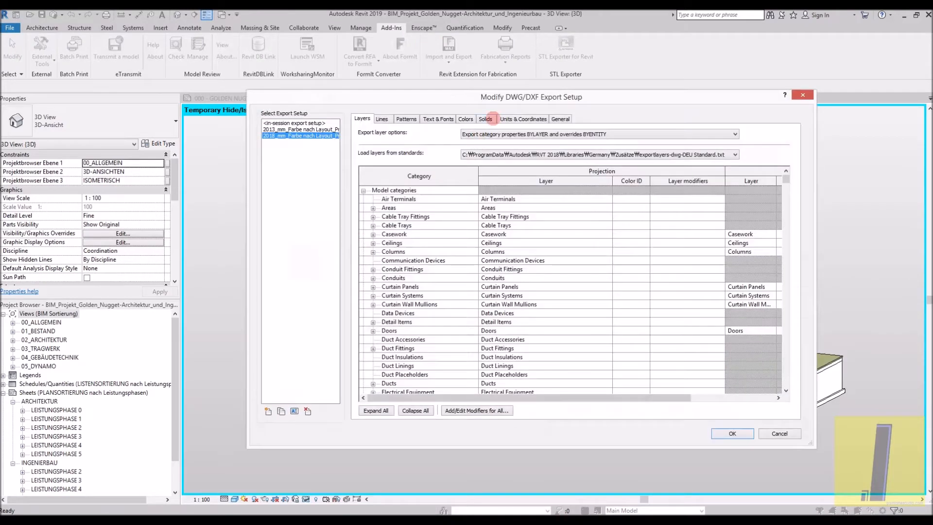
# - Review the solids, units and general export options, and set the export file format to AutoCAD 2007 Format
pyautogui.click(488, 119)
pyautogui.click(504, 118)
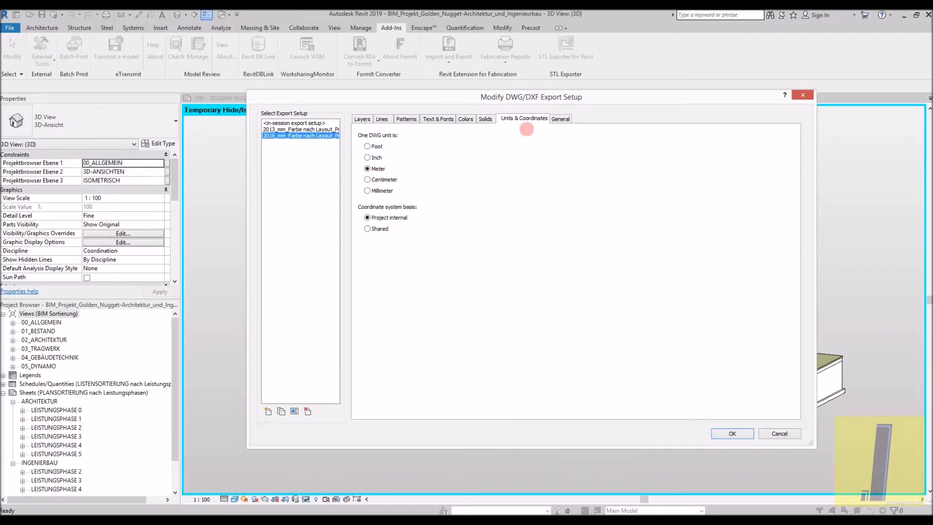
pyautogui.click(560, 118)
pyautogui.click(459, 284)
pyautogui.click(440, 314)
pyautogui.click(437, 144)
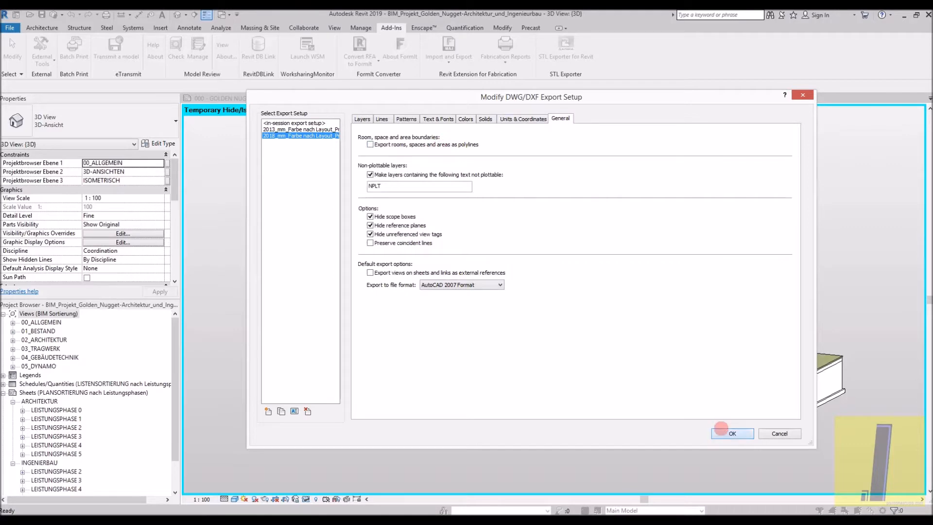
pyautogui.click(722, 430)
# - Export the 3D view as AutoCAD 2007 DWG to the AECOSIM_Test folder, naming it BIM_Projekt_Golden.dgn
pyautogui.click(489, 407)
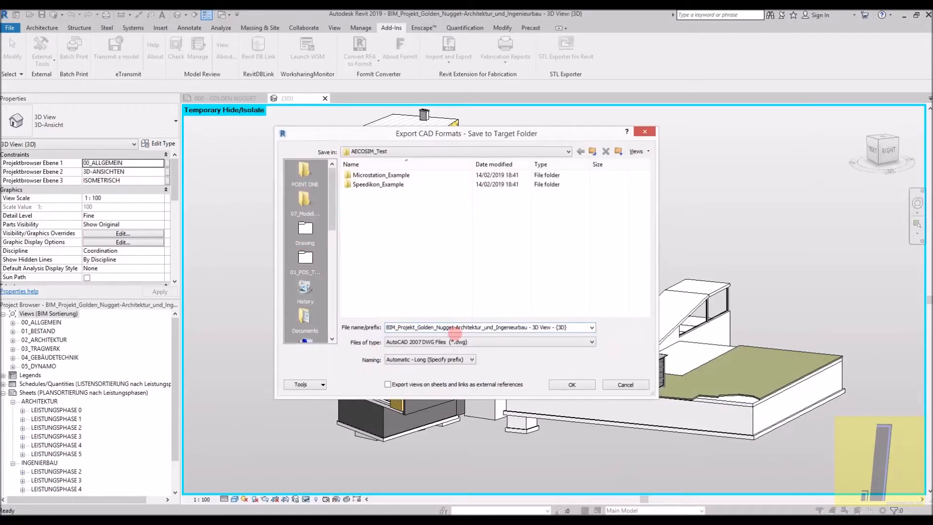
pyautogui.click(457, 327)
pyautogui.moveTo(437, 327); pyautogui.dragTo(588, 321)
pyautogui.write('.dgn')
pyautogui.click(573, 384)
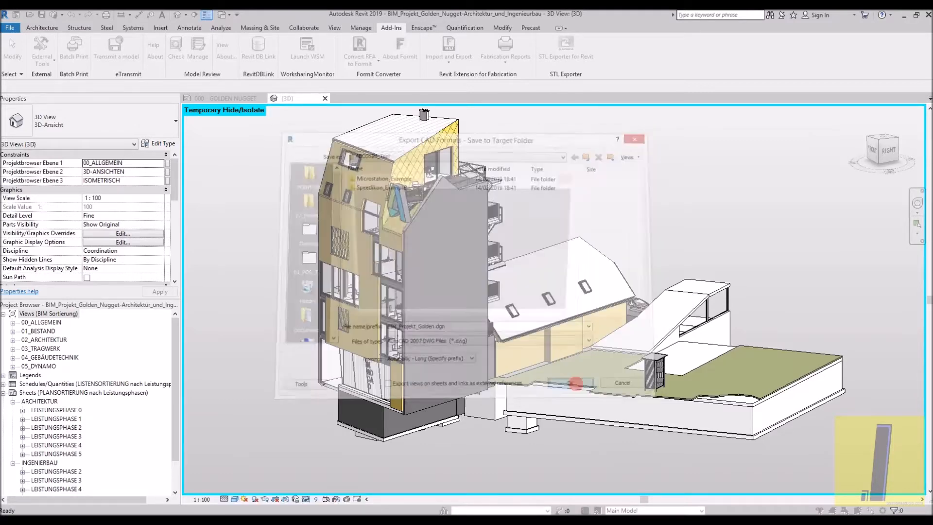
pyautogui.click(484, 285)
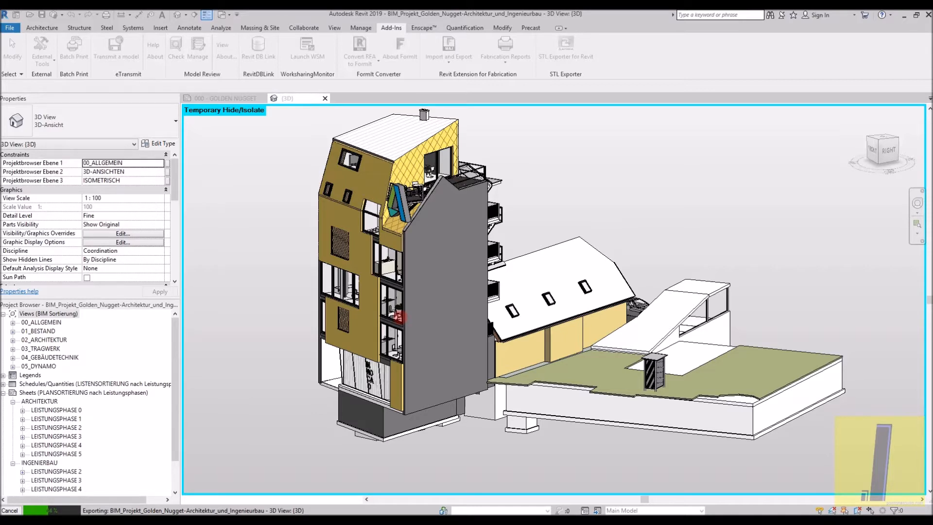
# - Switch to Chrome and open the Google homepage in the empty tab
pyautogui.moveTo(128, 520)
pyautogui.click(96, 483)
pyautogui.click(200, 12)
pyautogui.click(271, 19)
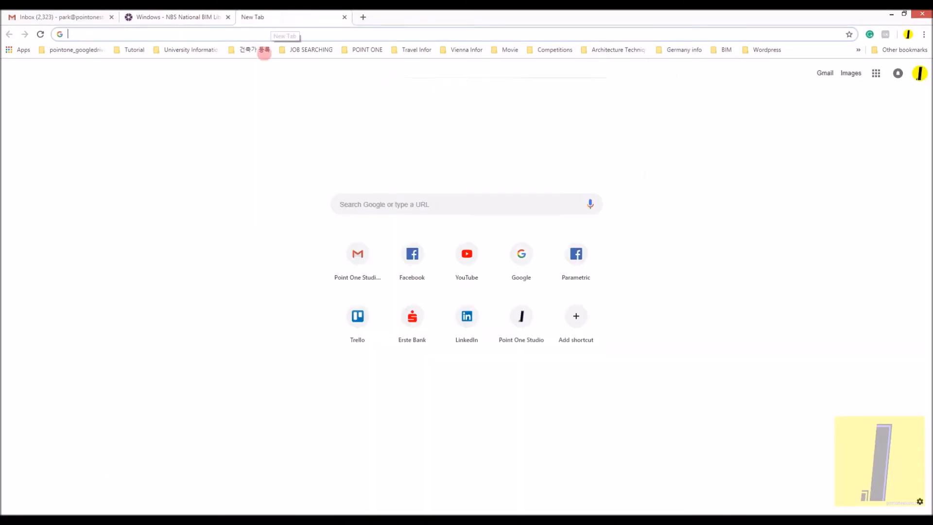
pyautogui.write('google.com')
pyautogui.press('Return')
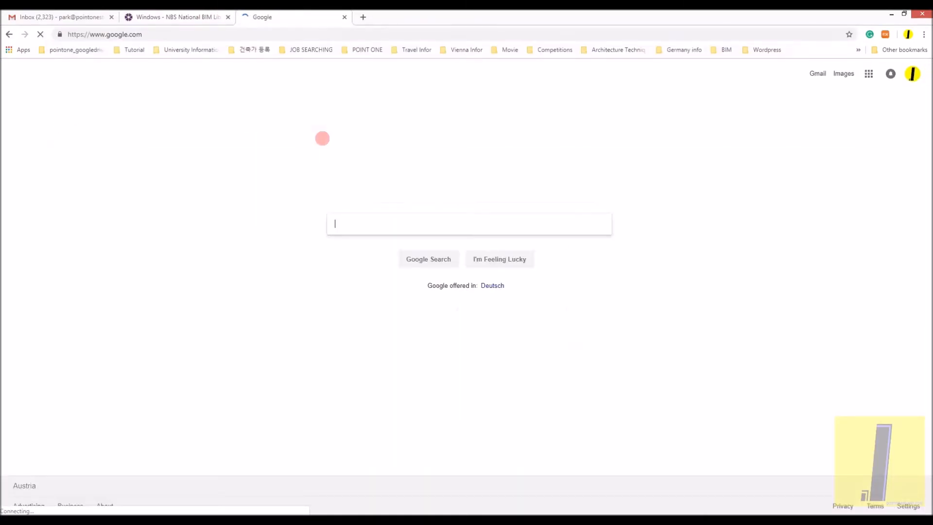
# - Search Google for "imodel exporter for revit" and find the ISM Revit plug-in link in the Bentley Communities thread on the exporter
pyautogui.write('imodel export')
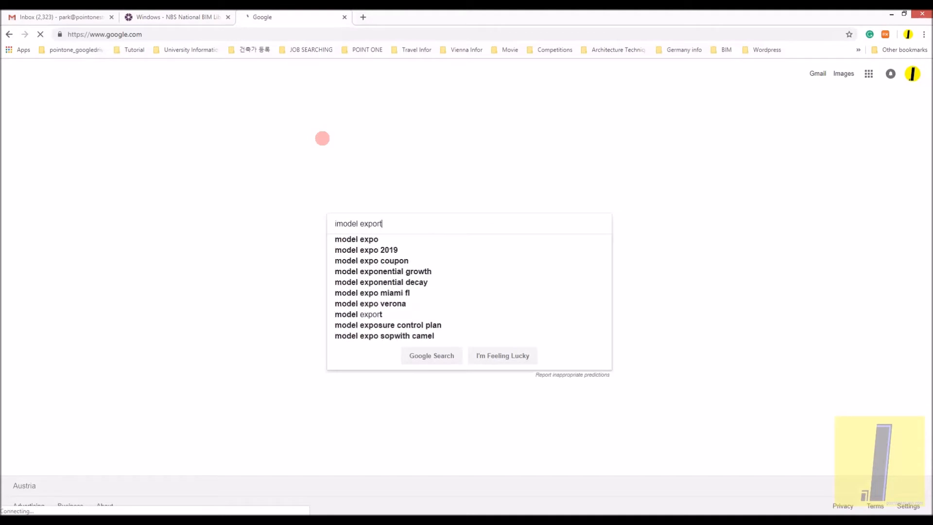
pyautogui.write('er for revit')
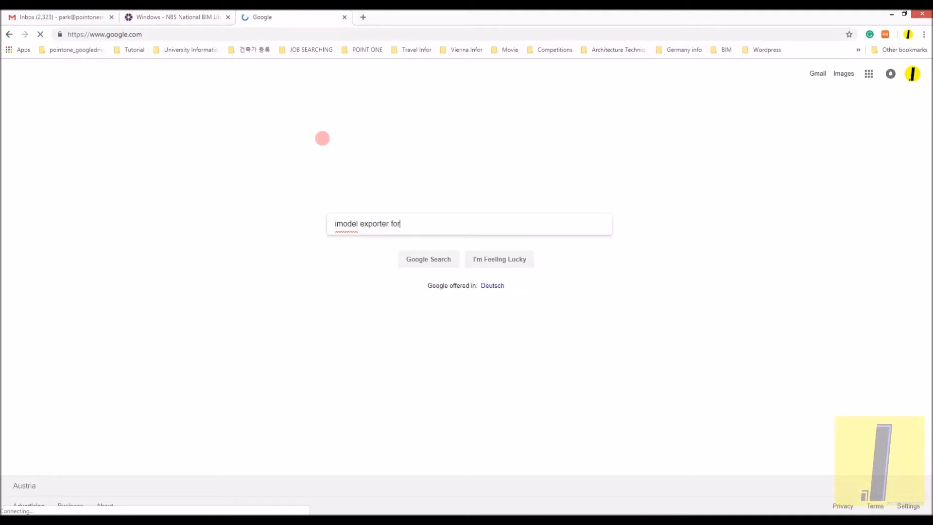
pyautogui.press('Return')
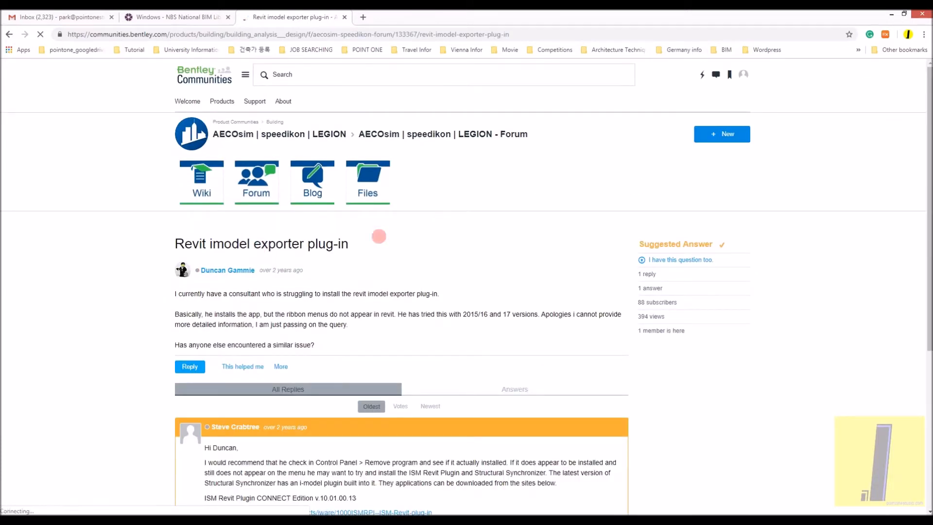
pyautogui.scroll(-3, 379, 236)
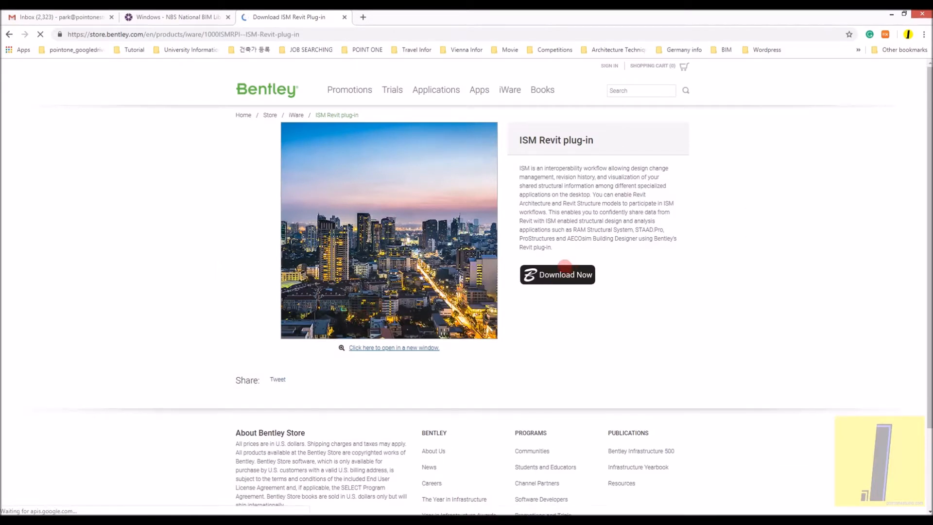
# - Start the ISM Revit plug-in download from its Bentley Store page and submit the account e-mail address for verification
pyautogui.moveTo(531, 174); pyautogui.dragTo(538, 170)
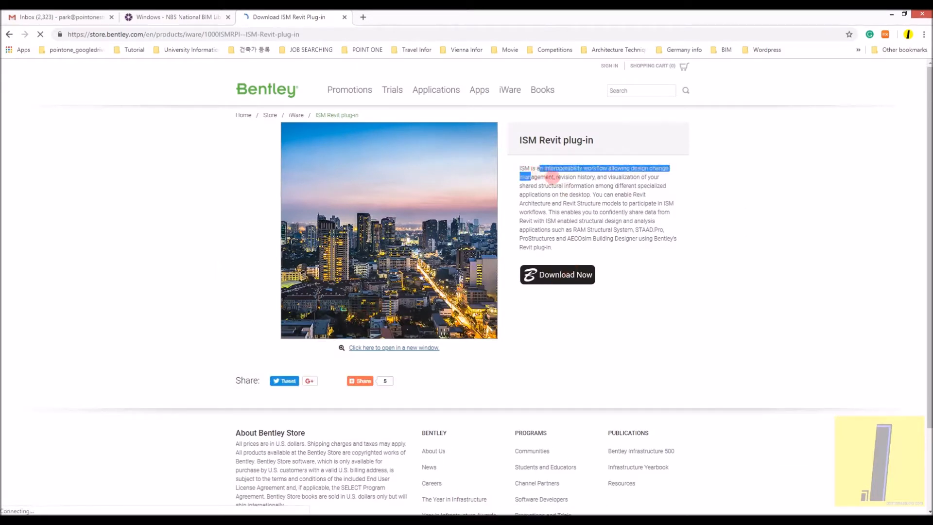
pyautogui.click(602, 178)
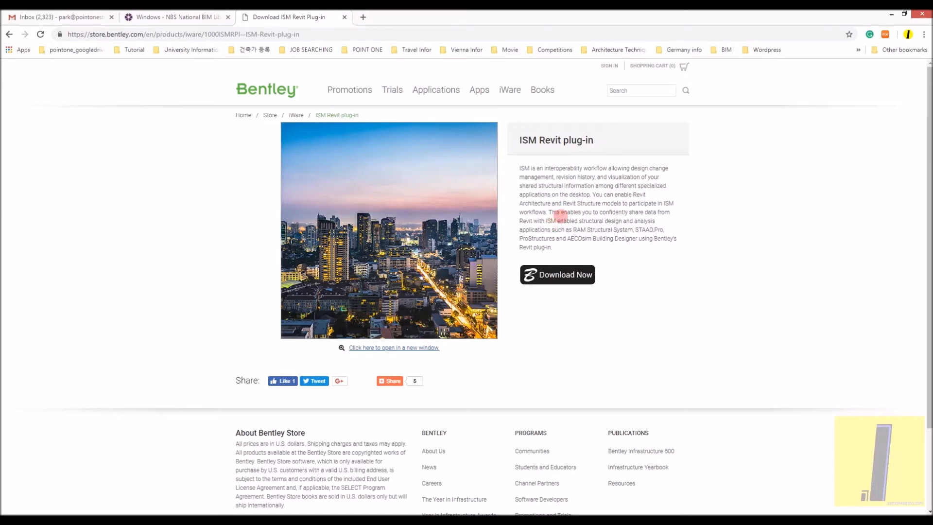
pyautogui.click(548, 267)
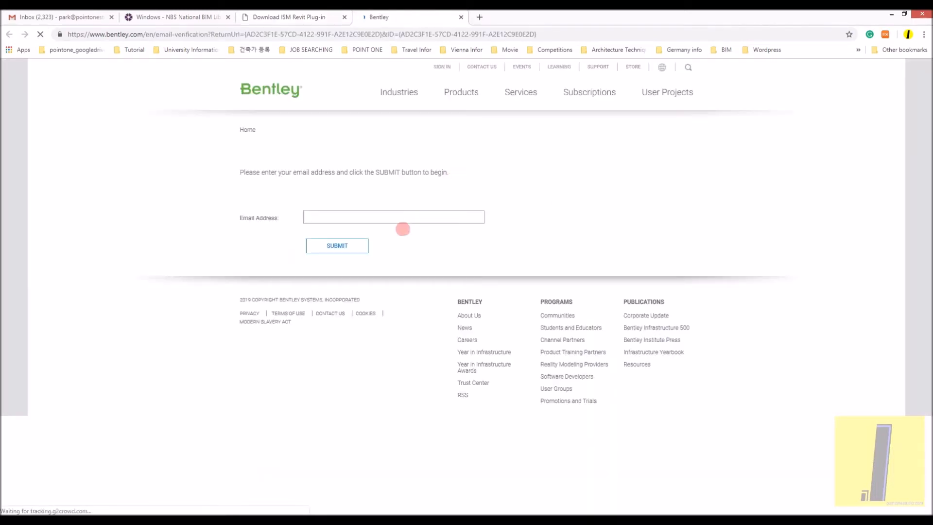
pyautogui.click(404, 216)
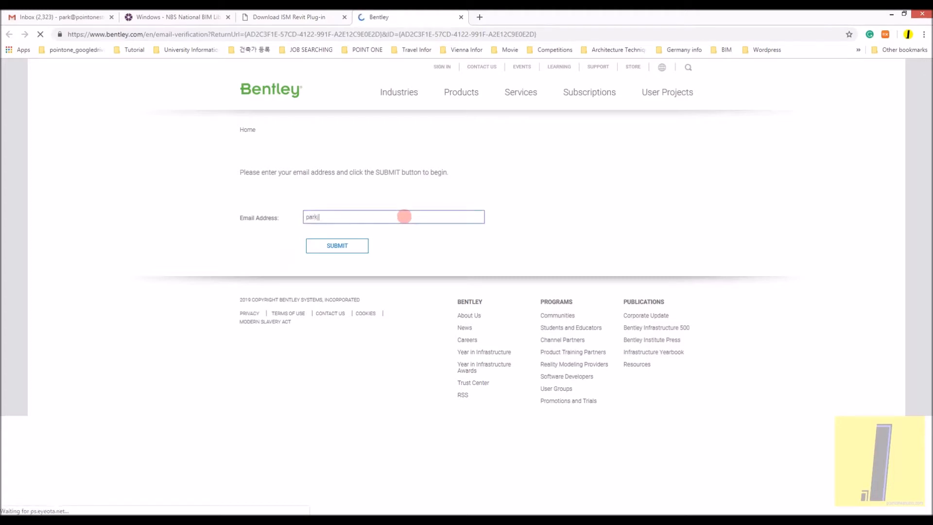
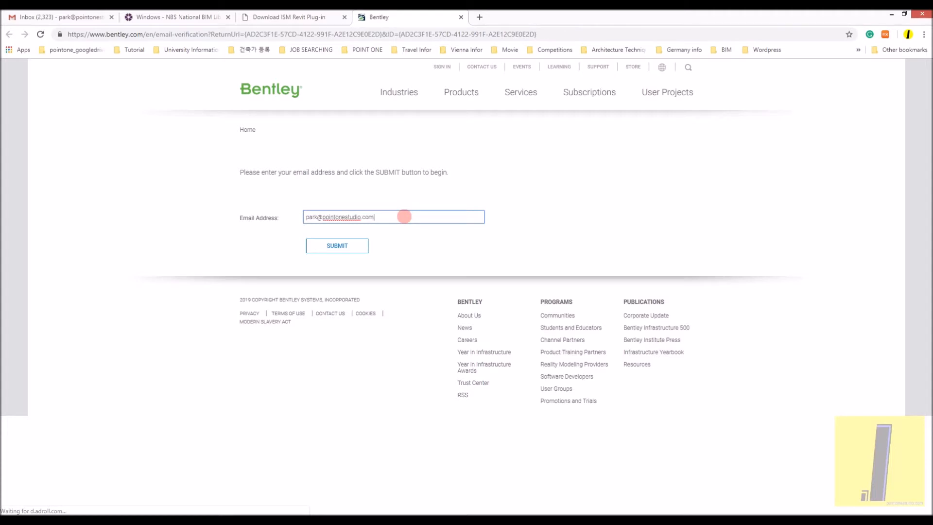
pyautogui.click(366, 247)
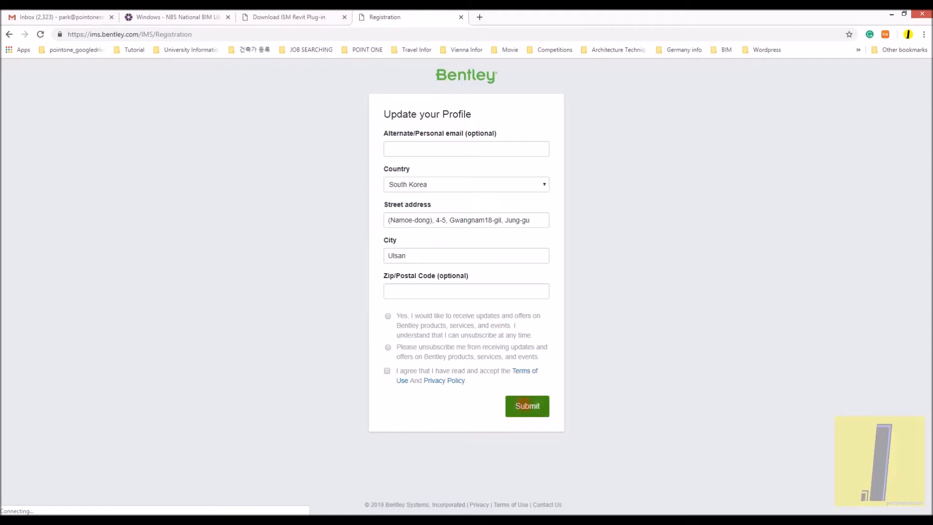
# - Complete the Bentley profile update by unsubscribing from product updates and offers and accepting the Terms of Use and Privacy Policy
pyautogui.click(527, 406)
pyautogui.click(388, 317)
pyautogui.click(388, 347)
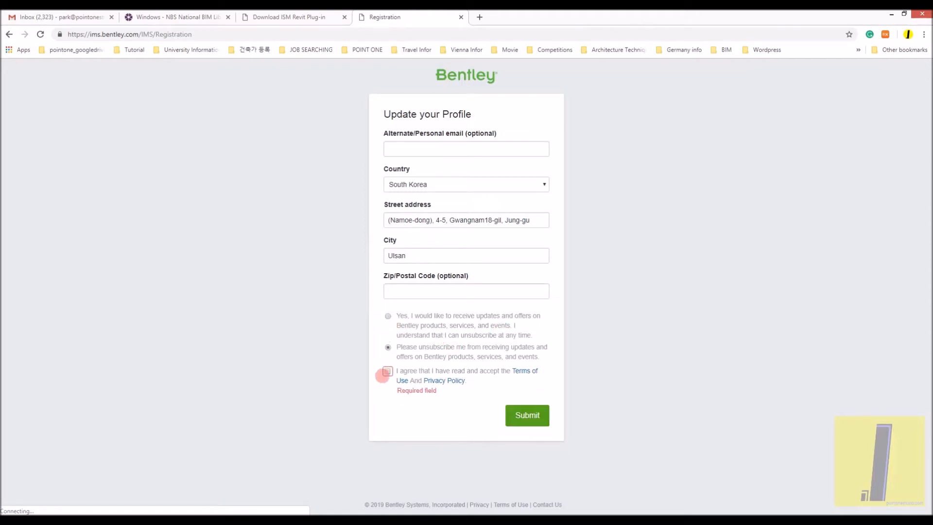
pyautogui.click(387, 370)
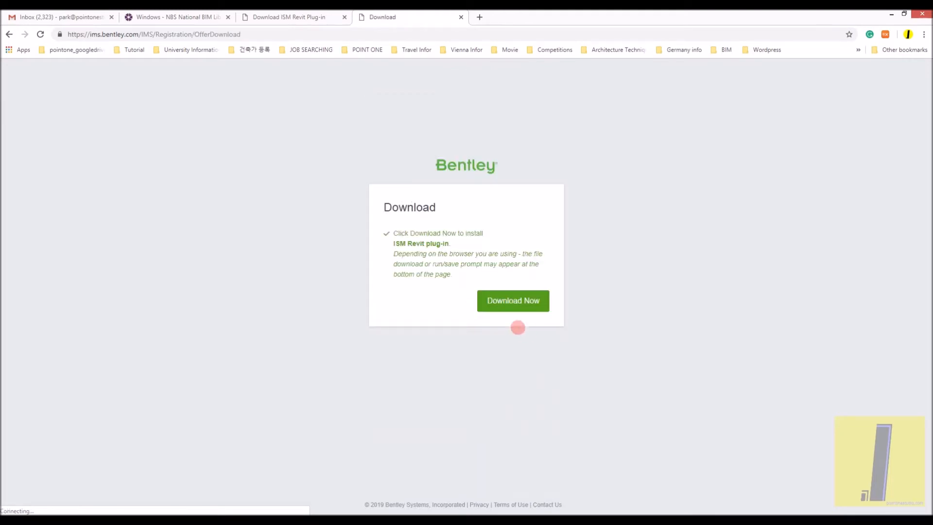
# - Download the ISM Revit plug-in installer and save it as ismr10030008en in the AECOSIM_Test folder
pyautogui.click(505, 311)
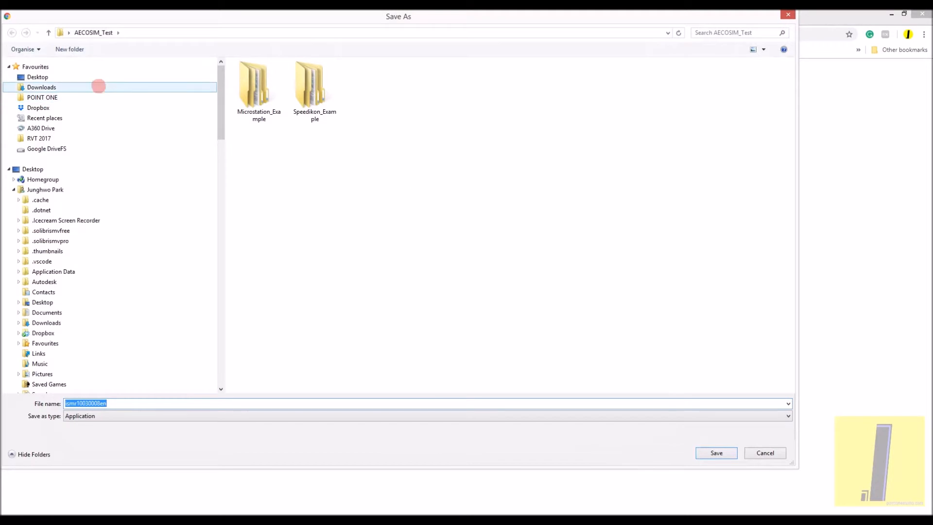
pyautogui.click(557, 352)
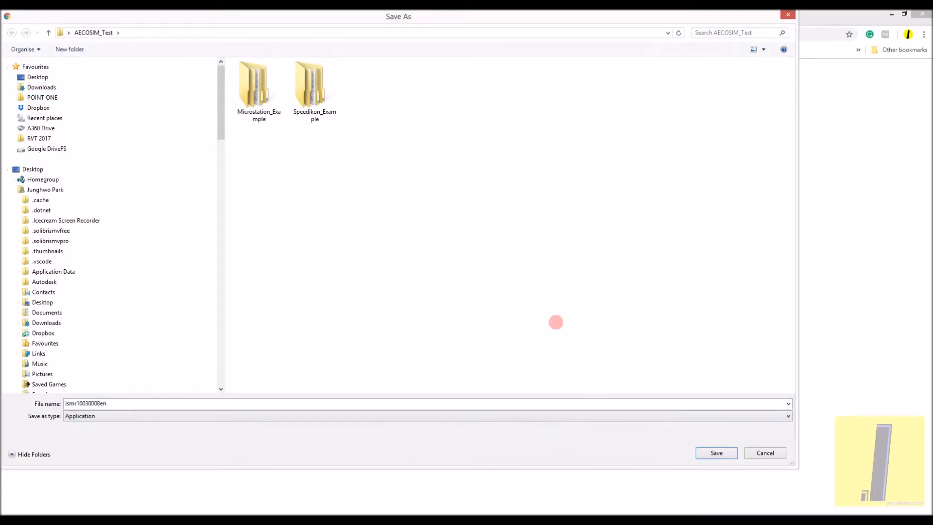
pyautogui.click(725, 455)
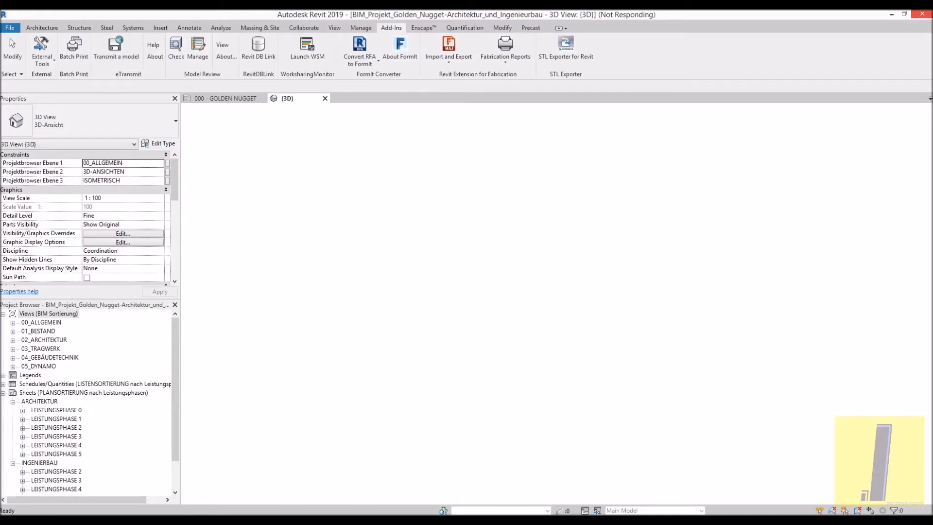
# - Switch to AECOsim Building Designer and import the DWG file BIM_Projekt_Golden-dgn from the AECOSIM_Test folder into Empty.dgn
pyautogui.moveTo(146, 513)
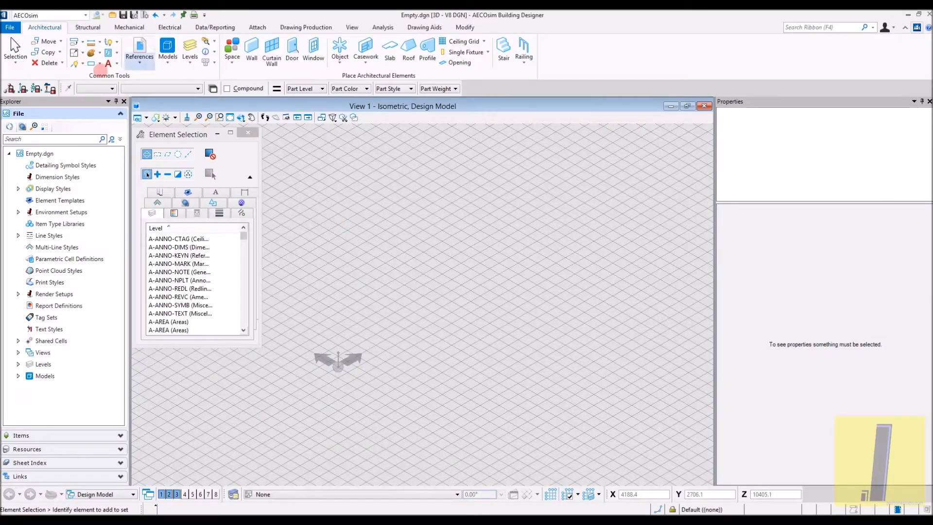
pyautogui.click(9, 28)
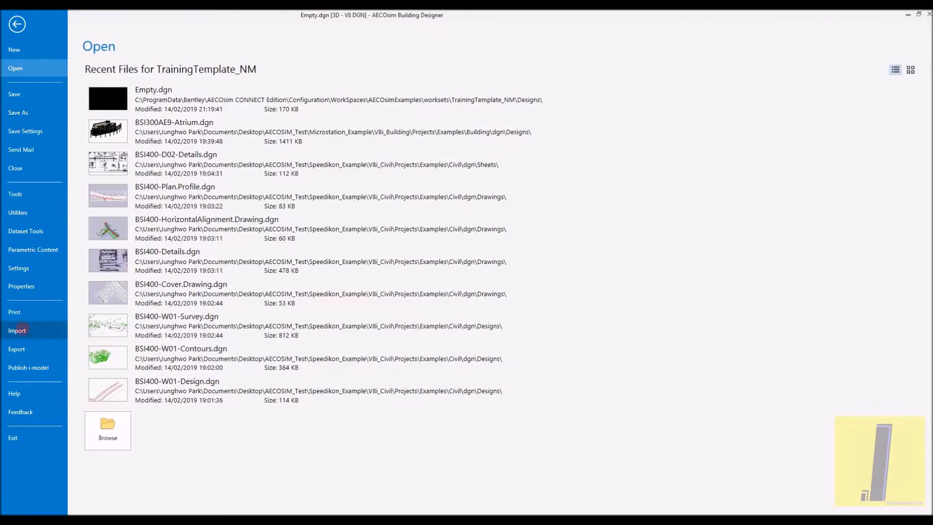
pyautogui.click(17, 331)
pyautogui.click(263, 84)
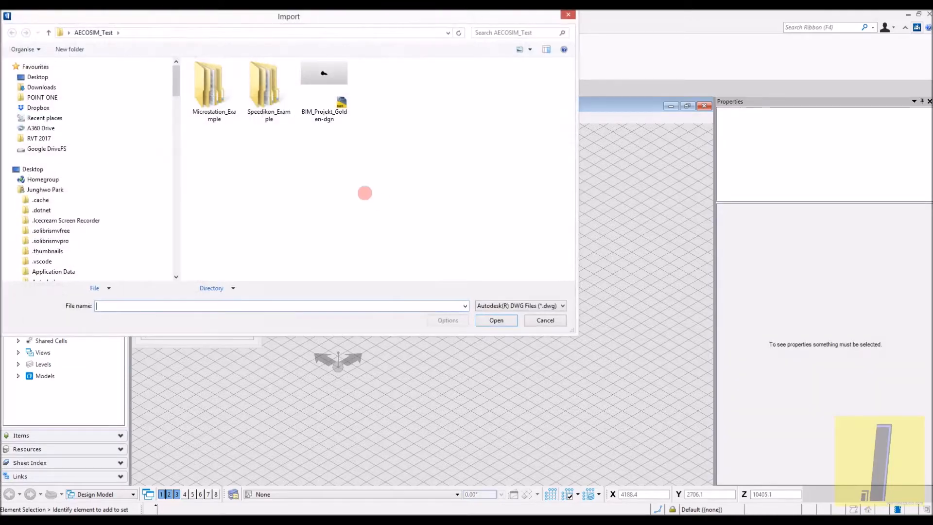
pyautogui.click(339, 95)
pyautogui.click(496, 320)
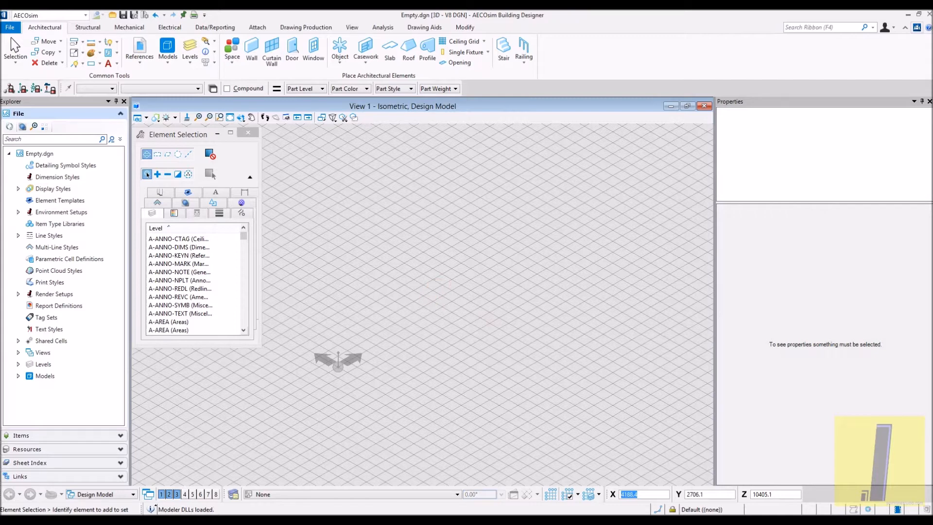
# - Switch to Chrome, run the downloaded ismr10030008en.exe and start installing the ISM Revit Plugin CONNECT Edition
pyautogui.moveTo(150, 495)
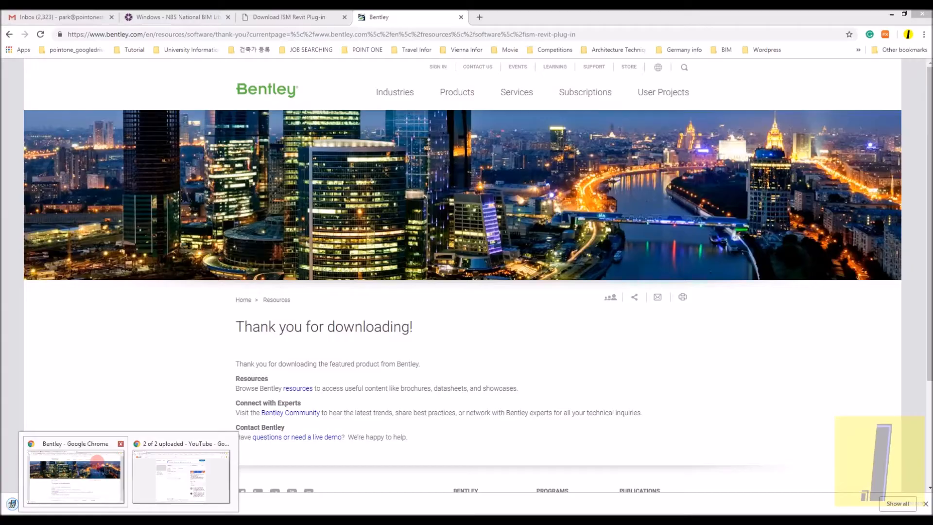
pyautogui.click(106, 454)
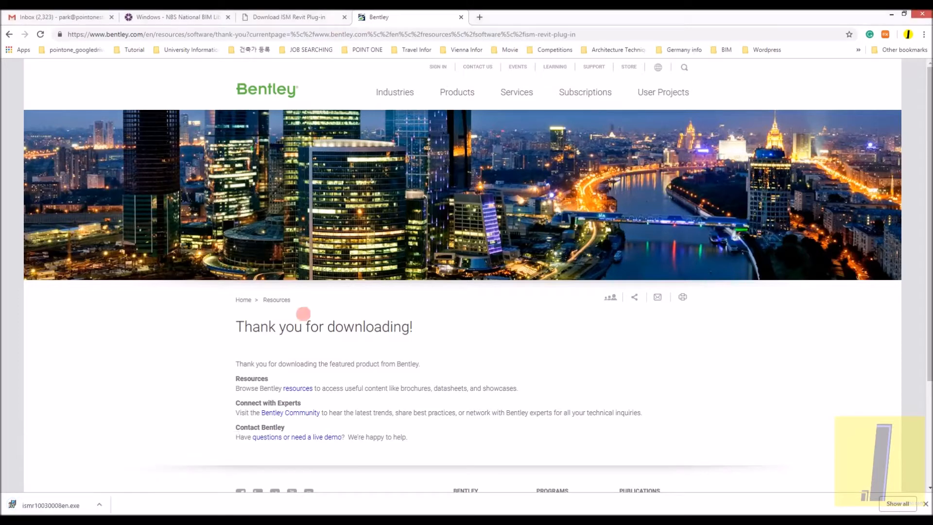
pyautogui.scroll(-3, 309, 317)
pyautogui.click(77, 504)
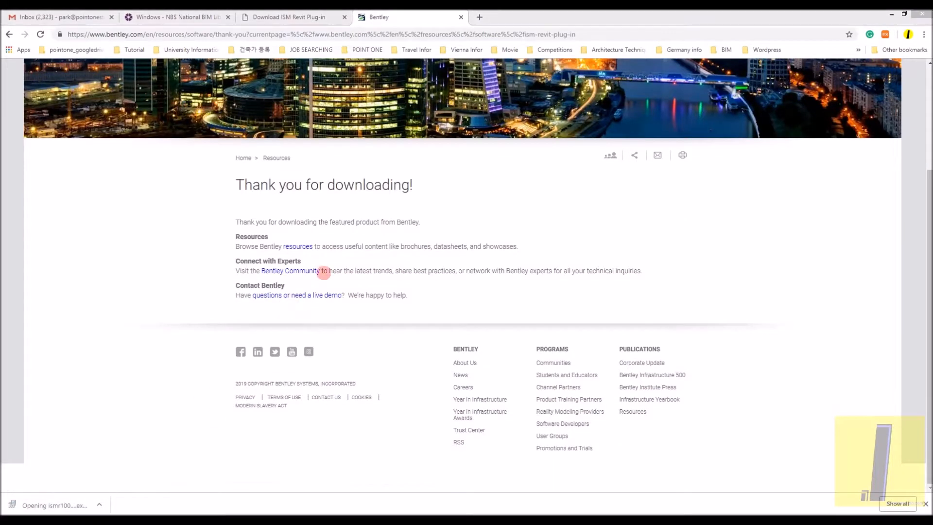
pyautogui.click(458, 332)
pyautogui.click(525, 345)
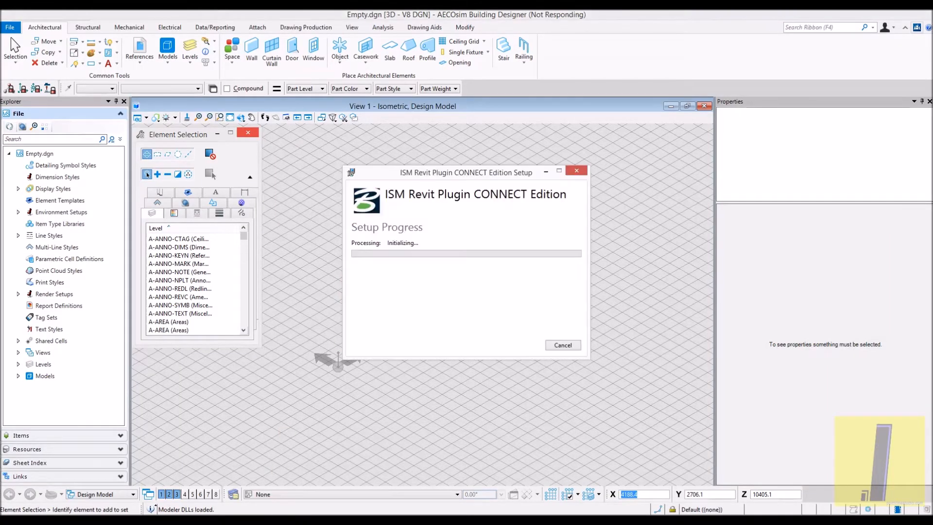
# - Choose to wait for the unresponsive AECOsim Building Designer rather than closing it
pyautogui.click(374, 310)
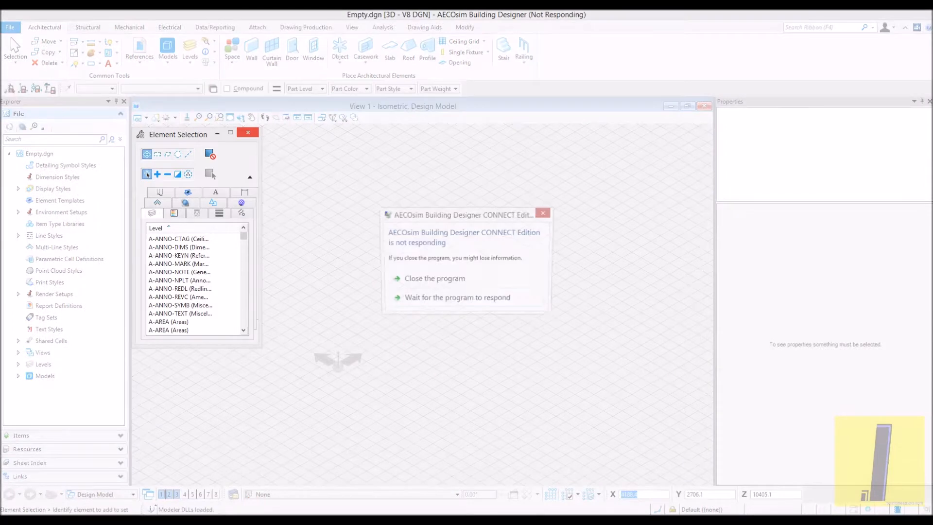
pyautogui.click(449, 307)
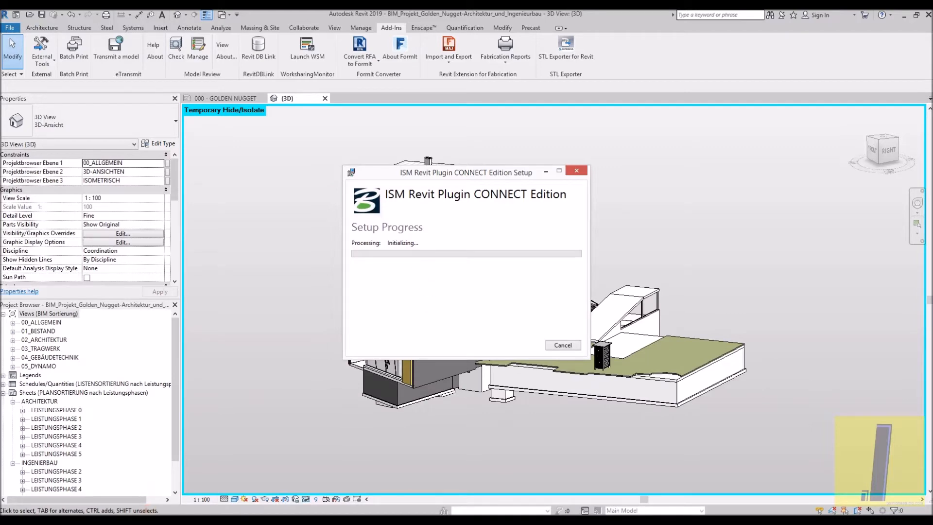
# - Switch to Chrome and search in a new tab for "what is ism revit plugin for aecosim"
pyautogui.moveTo(128, 520)
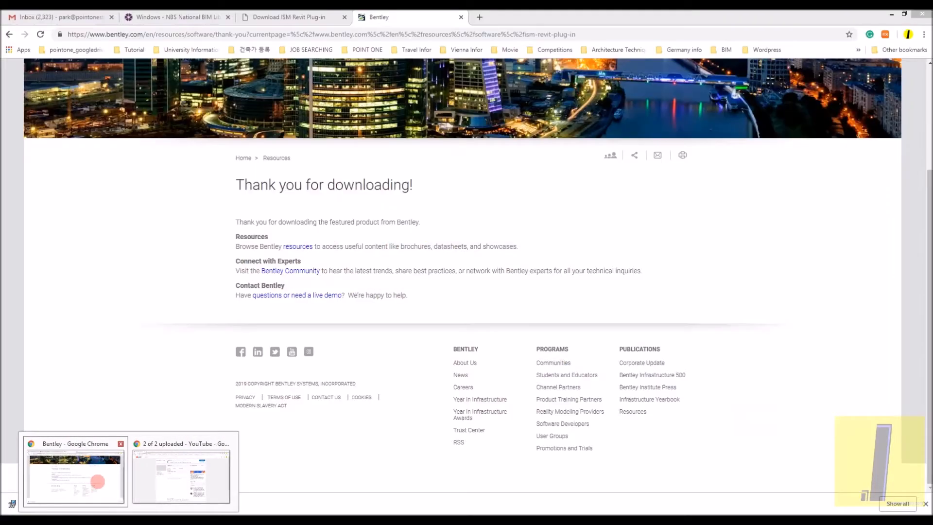
pyautogui.click(98, 477)
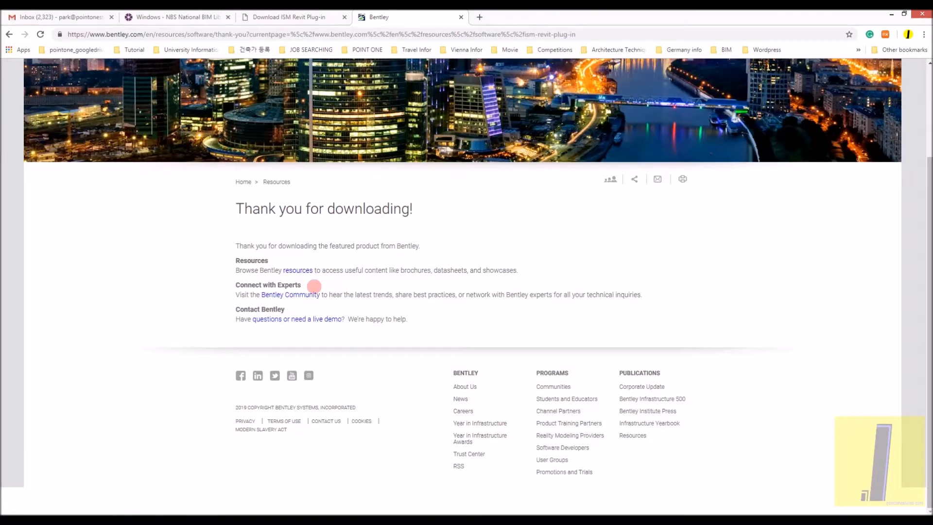
pyautogui.click(480, 16)
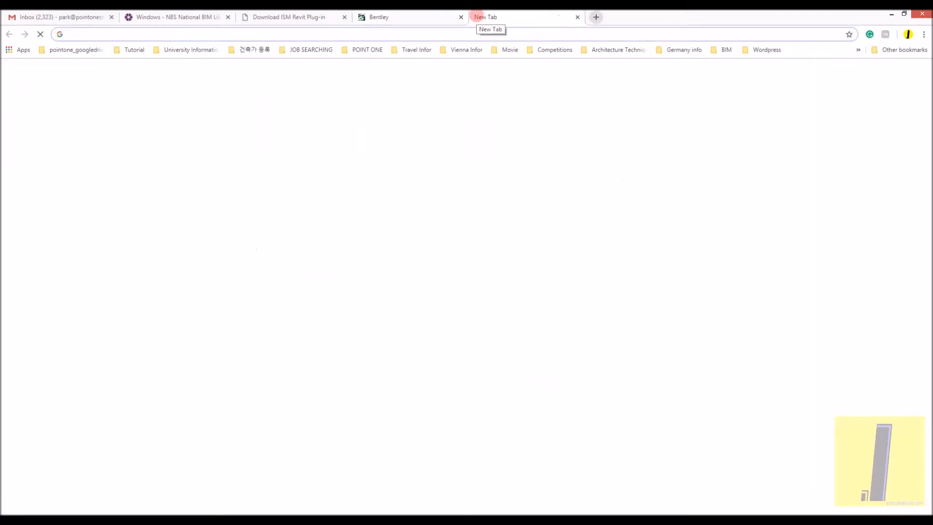
pyautogui.write('what is ')
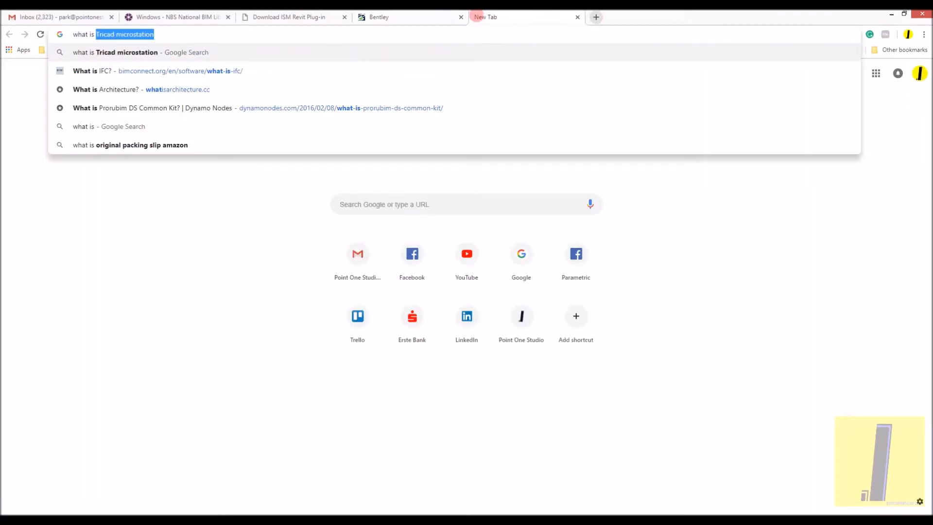
pyautogui.write('ism re')
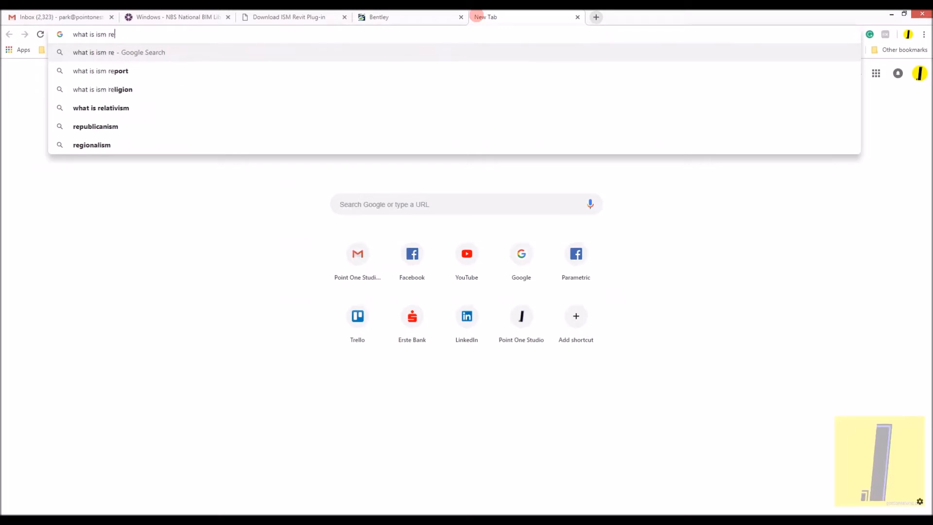
pyautogui.write('vit plugin for')
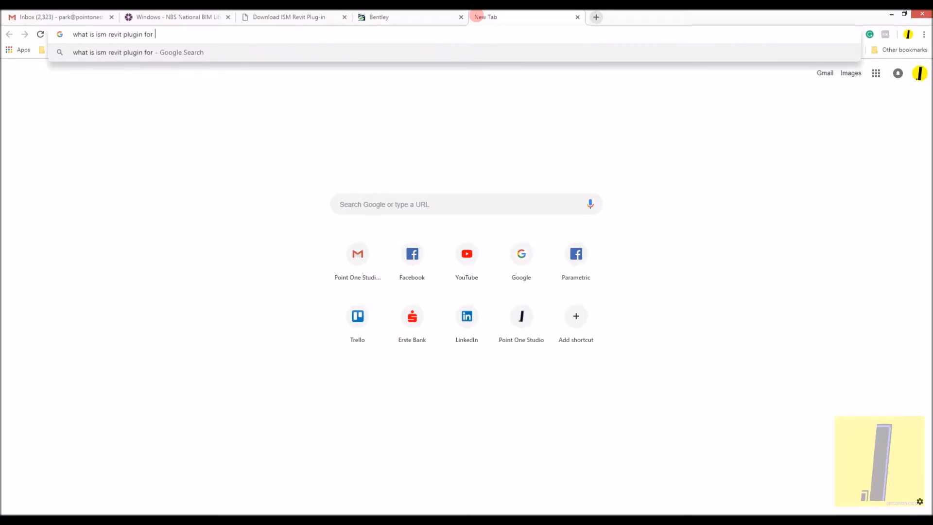
pyautogui.write(' aecosim')
pyautogui.press('Return')
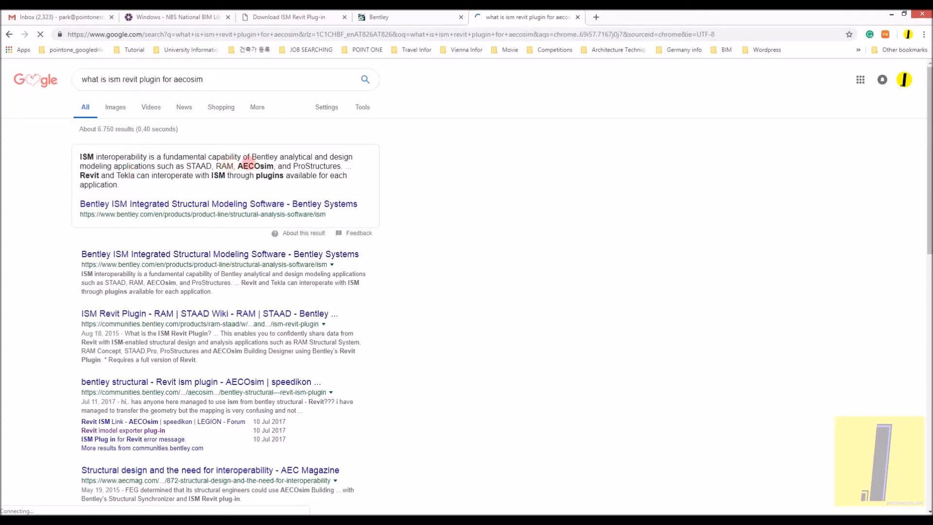
# - Read the featured search snippet on ISM interoperability and open the RAM | STAAD Wiki article on the ISM Revit Plugin
pyautogui.moveTo(181, 158); pyautogui.dragTo(235, 167)
pyautogui.click(234, 169)
pyautogui.moveTo(321, 175); pyautogui.dragTo(111, 178)
pyautogui.click(110, 178)
pyautogui.moveTo(117, 178); pyautogui.dragTo(286, 175)
pyautogui.click(262, 175)
pyautogui.click(190, 185)
pyautogui.moveTo(179, 186); pyautogui.dragTo(84, 185)
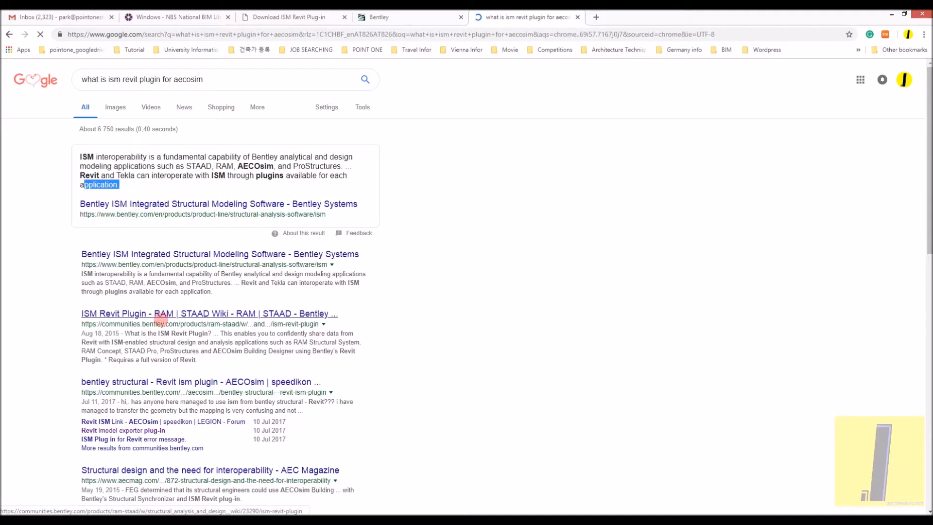
pyautogui.click(161, 315)
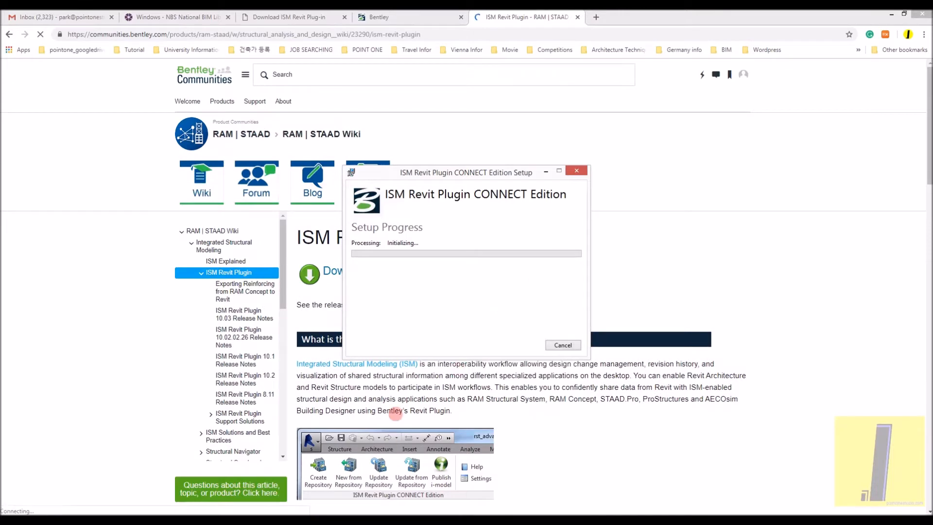
pyautogui.click(390, 425)
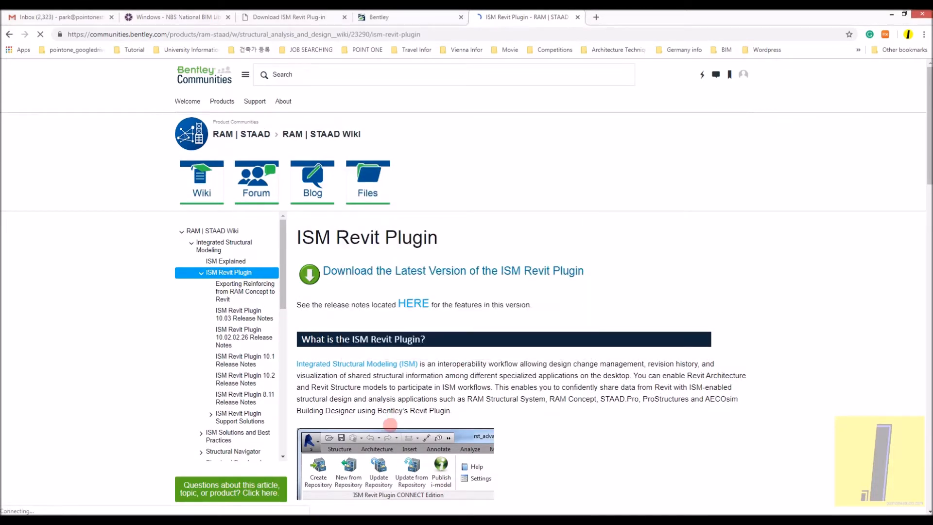
# - Read through the ISM Revit Plugin article, from the plugin description and workflow videos to the related products
pyautogui.scroll(-2, 391, 425)
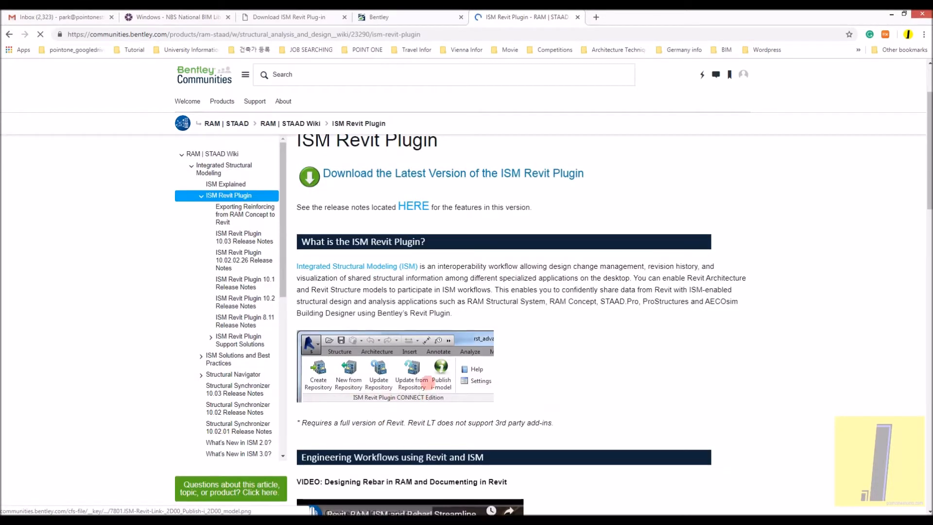
pyautogui.scroll(1, 428, 282)
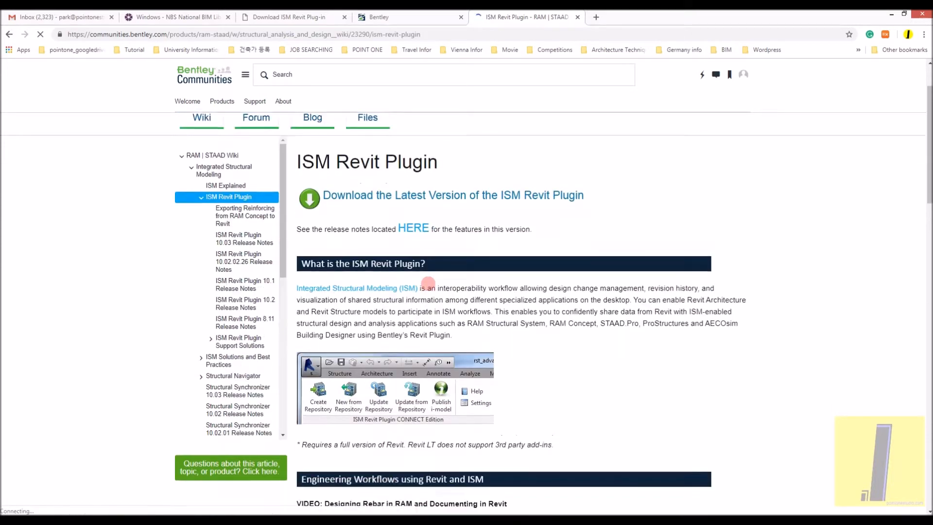
pyautogui.scroll(-2, 342, 349)
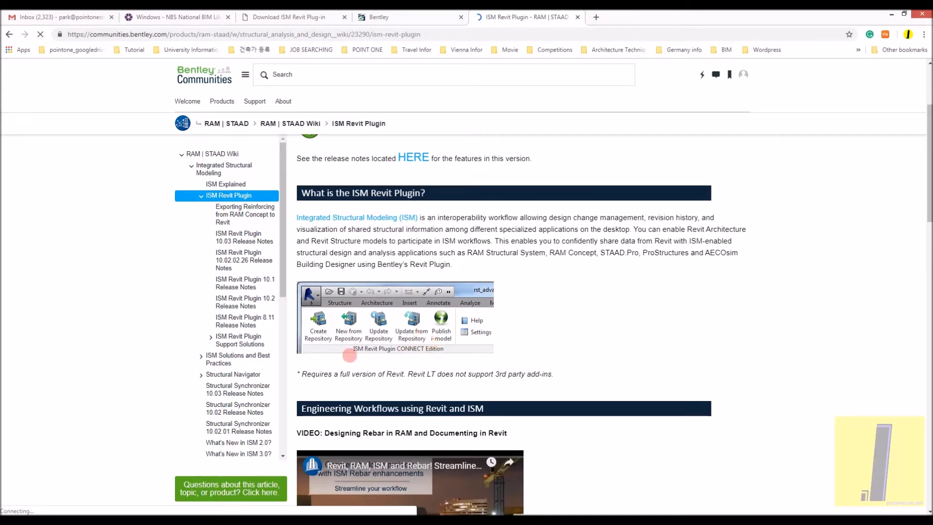
pyautogui.scroll(-1, 435, 336)
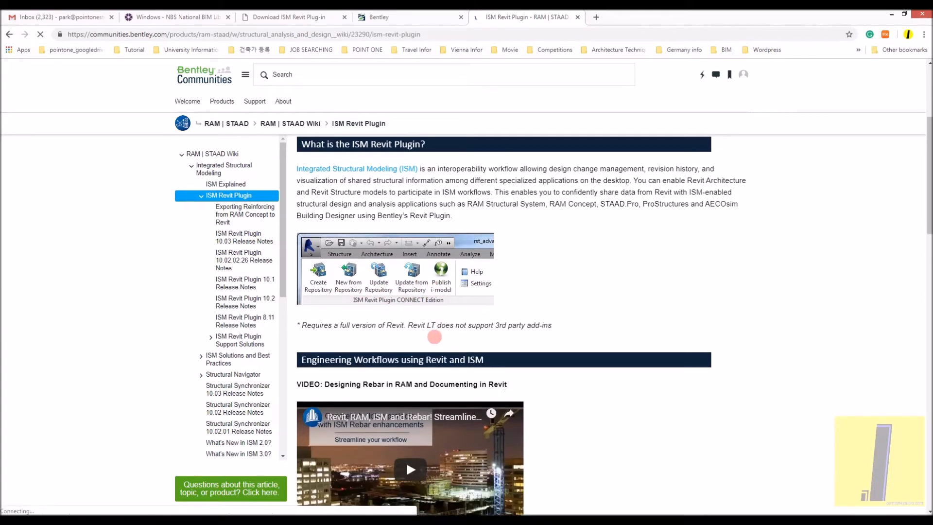
pyautogui.scroll(-6, 443, 299)
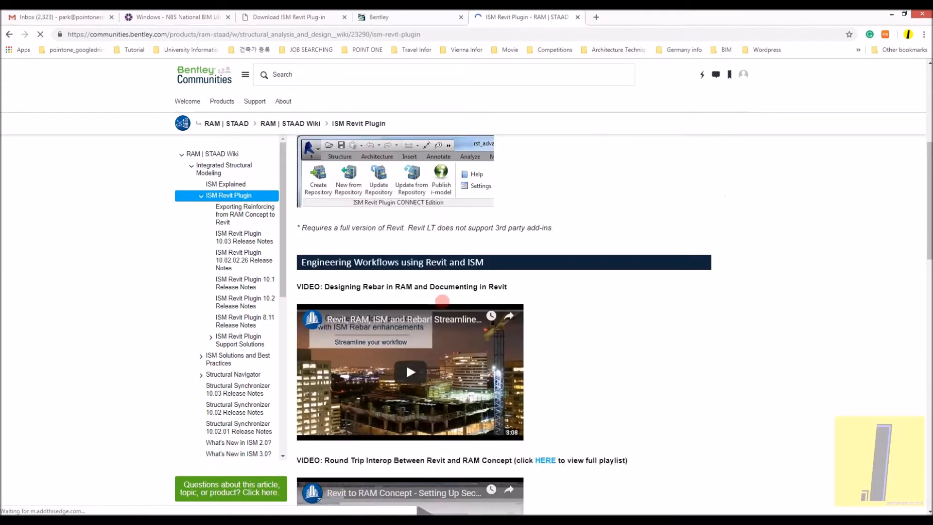
pyautogui.scroll(-6, 459, 286)
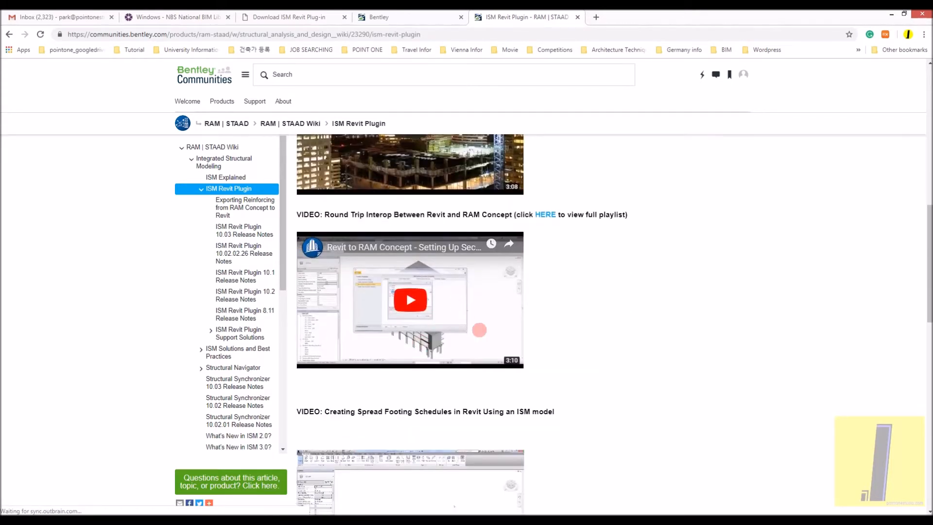
pyautogui.scroll(-4, 396, 334)
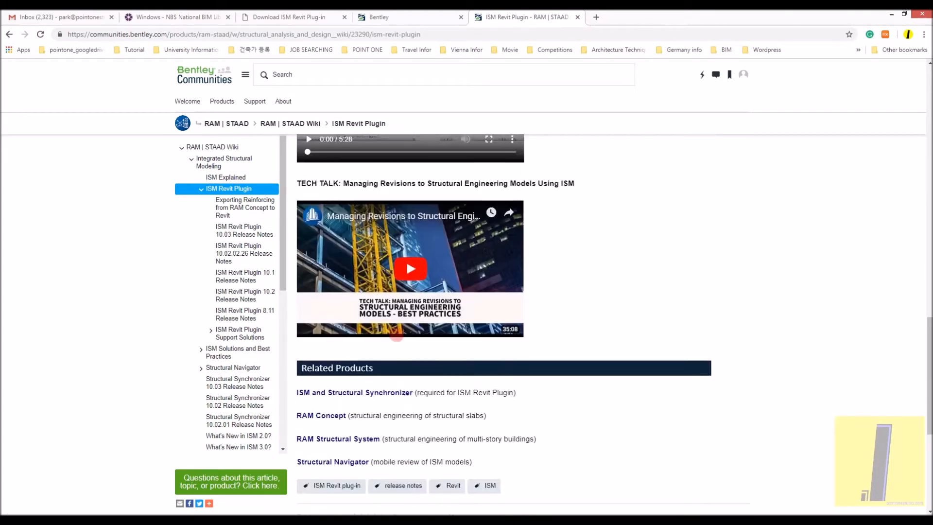
pyautogui.scroll(4, 395, 337)
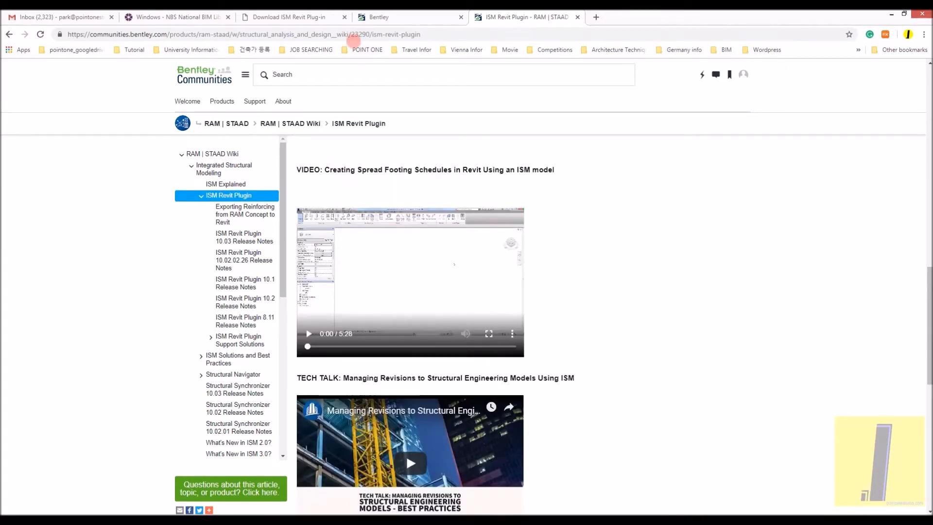
# - Switch to Solibri Model Viewer, check the file types its Open Model dialog supports, and close the dialog without opening a file
pyautogui.click(209, 520)
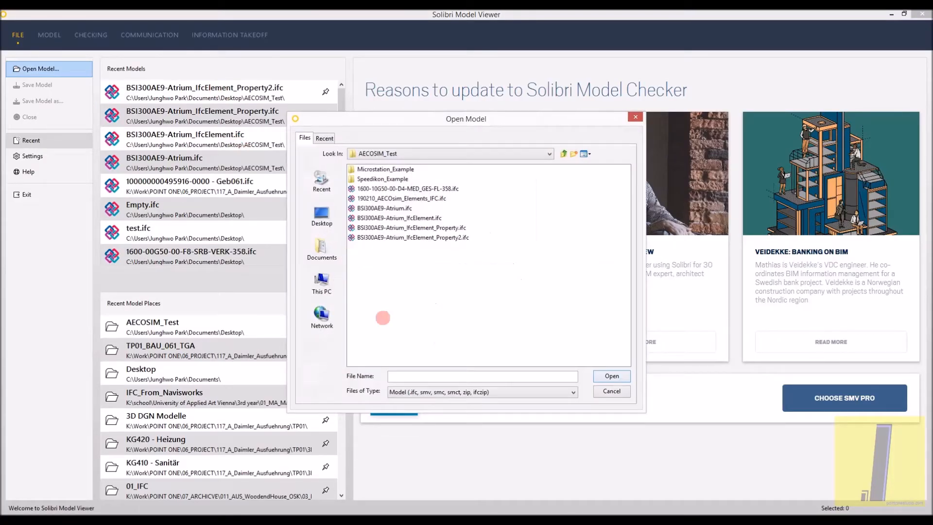
pyautogui.click(440, 392)
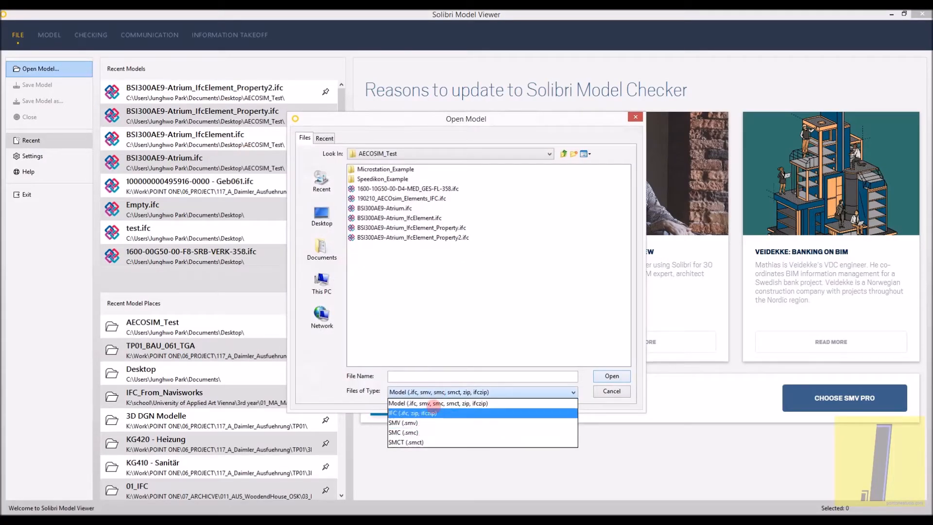
pyautogui.click(432, 403)
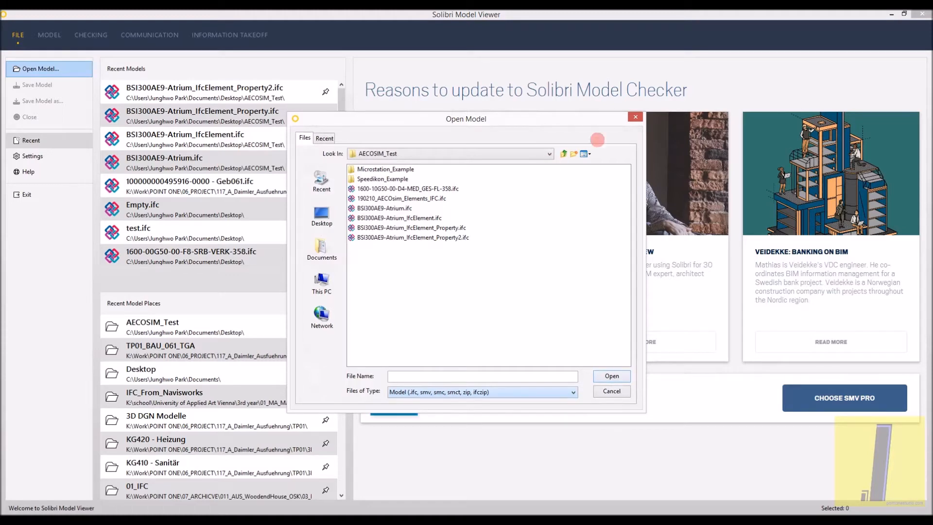
pyautogui.click(635, 116)
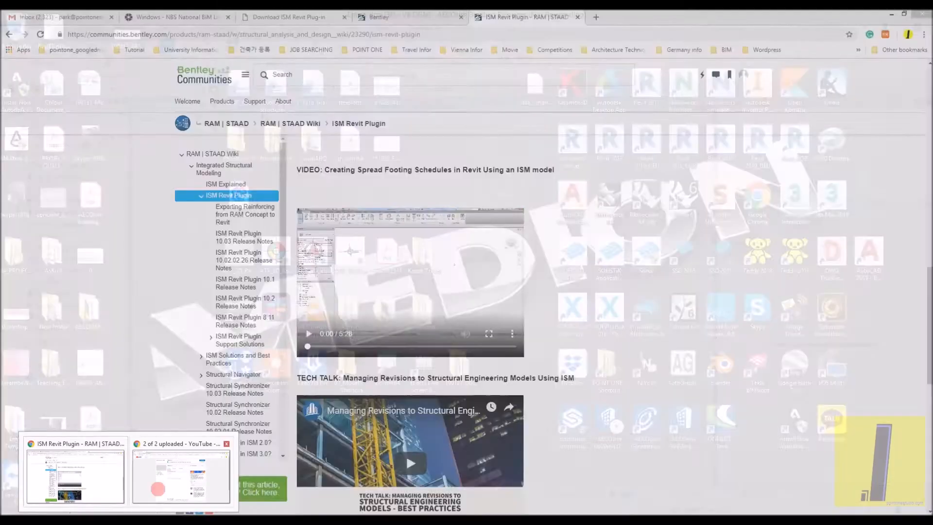
# - Switch back to Chrome and review the related products at the end of the ISM Revit Plugin article
pyautogui.moveTo(158, 489)
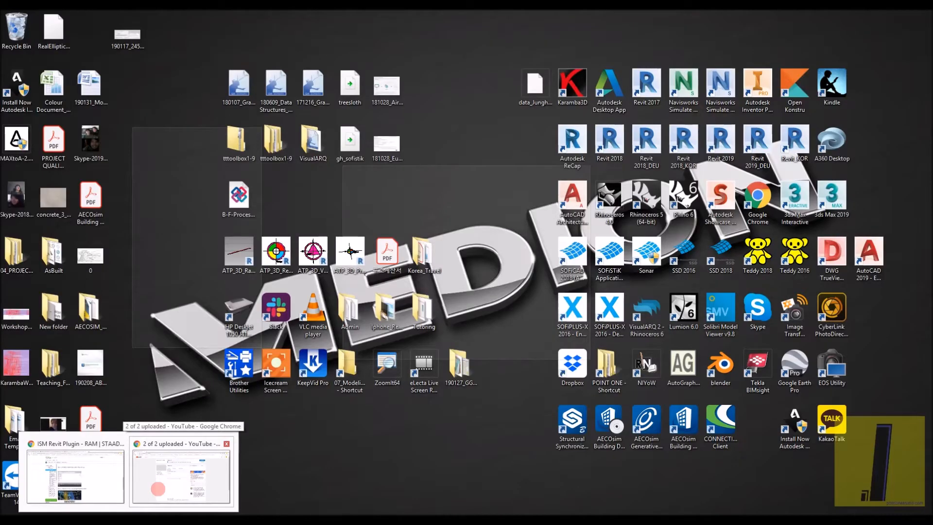
pyautogui.click(158, 489)
pyautogui.scroll(-7, 334, 294)
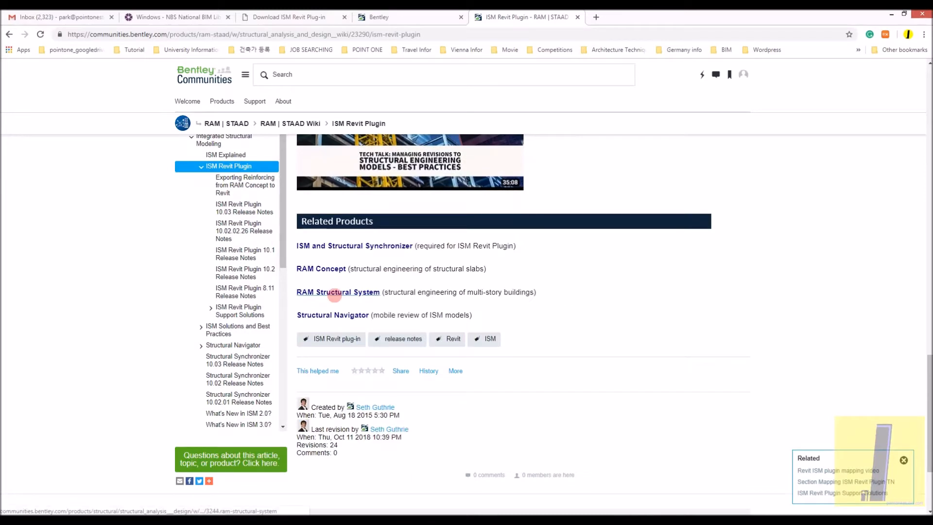
pyautogui.scroll(10, 335, 295)
pyautogui.scroll(5, 334, 295)
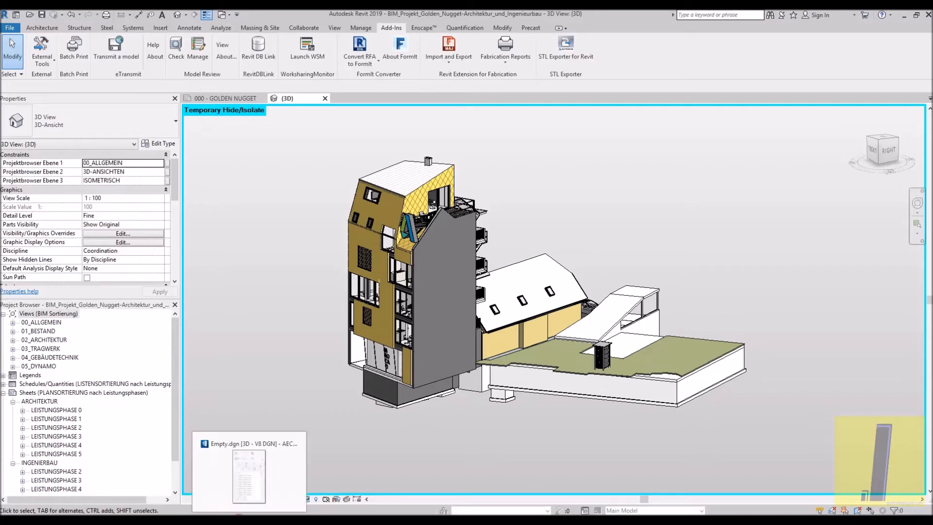
# - Switch to AECOsim Building Designer and examine the imported Golden Nugget geometry in View 1 from several angles
pyautogui.click(233, 495)
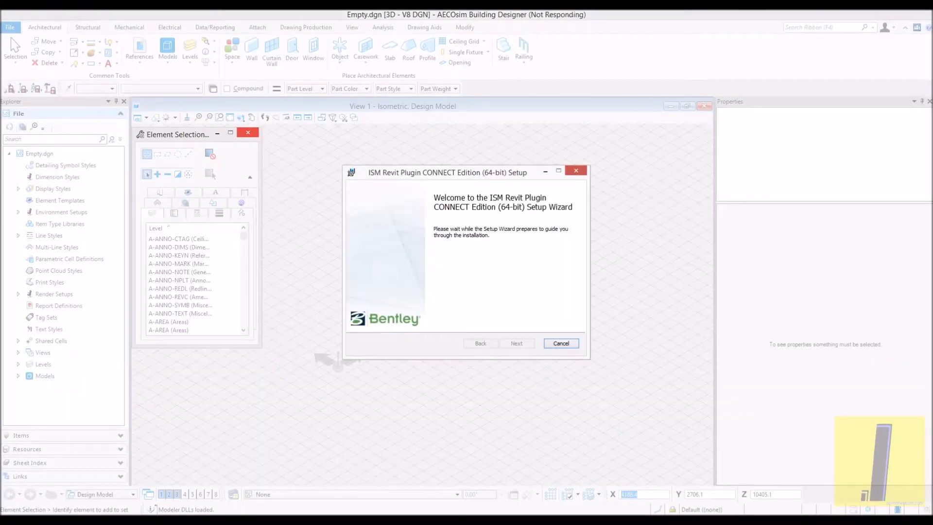
pyautogui.click(842, 519)
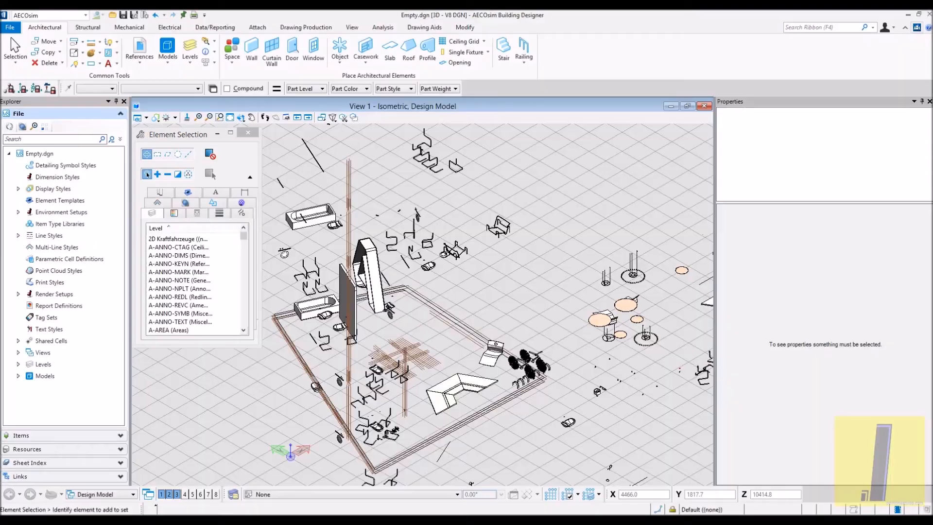
pyautogui.scroll(-2, 517, 321)
pyautogui.keyDown('shift'); pyautogui.moveTo(501, 301); pyautogui.dragTo(621, 244, button='middle'); pyautogui.keyUp('shift')
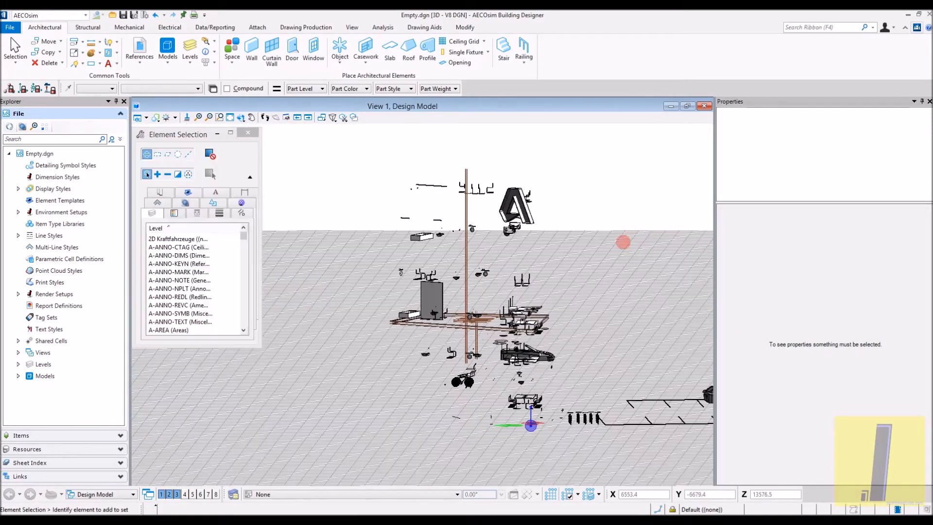
pyautogui.moveTo(506, 228); pyautogui.dragTo(452, 231, button='middle')
pyautogui.scroll(4, 442, 292)
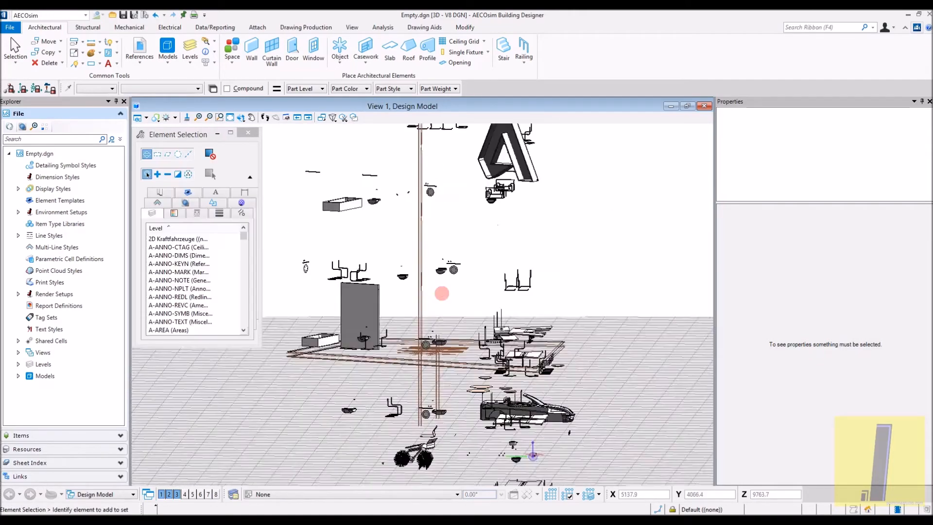
pyautogui.keyDown('shift'); pyautogui.moveTo(441, 291); pyautogui.dragTo(294, 229, button='middle'); pyautogui.keyUp('shift')
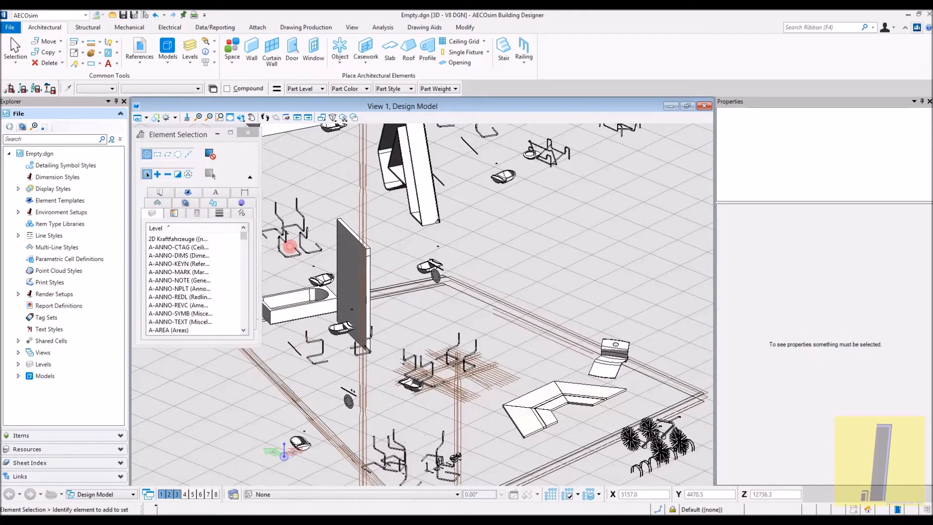
pyautogui.scroll(4, 301, 223)
pyautogui.scroll(-6, 302, 225)
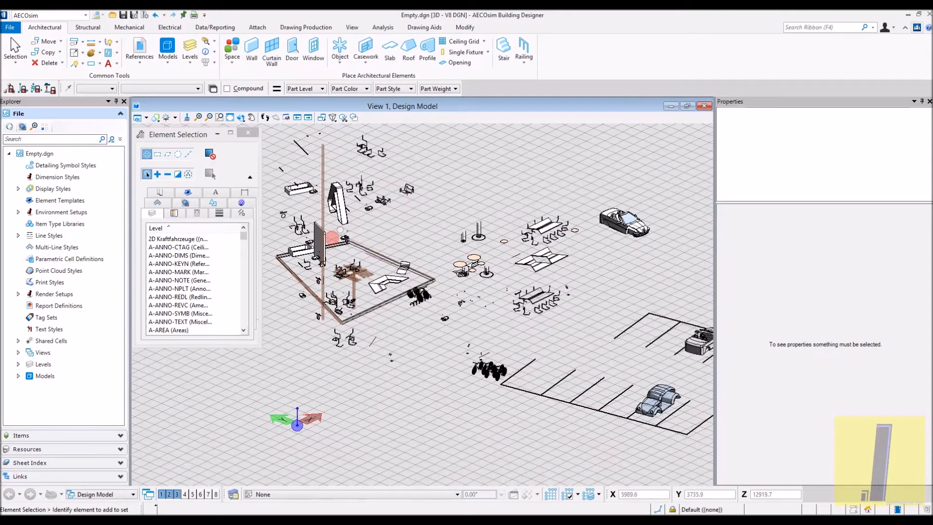
pyautogui.keyDown('shift'); pyautogui.moveTo(597, 298); pyautogui.dragTo(476, 278, button='middle'); pyautogui.keyUp('shift')
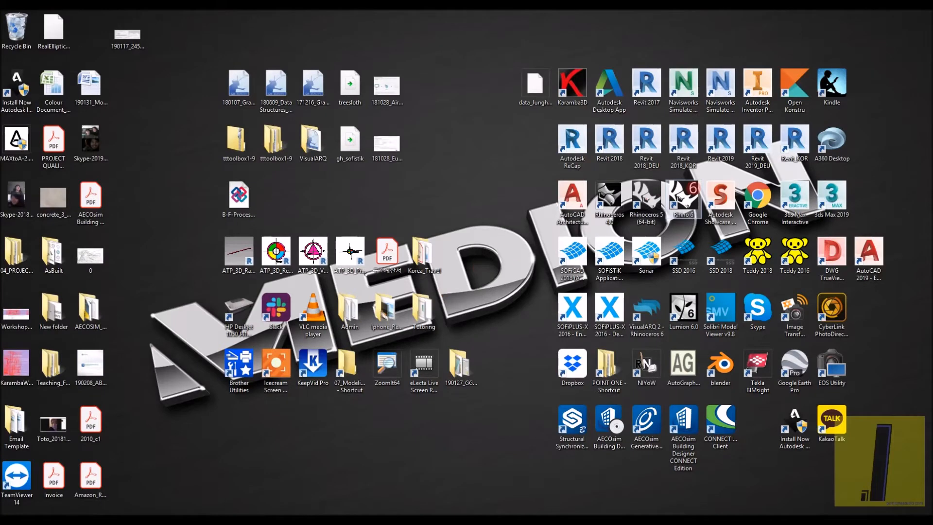
# - Select the tall wall panel in the imported model, inspect its properties and shape from another side, and clear the selection
pyautogui.click(720, 267)
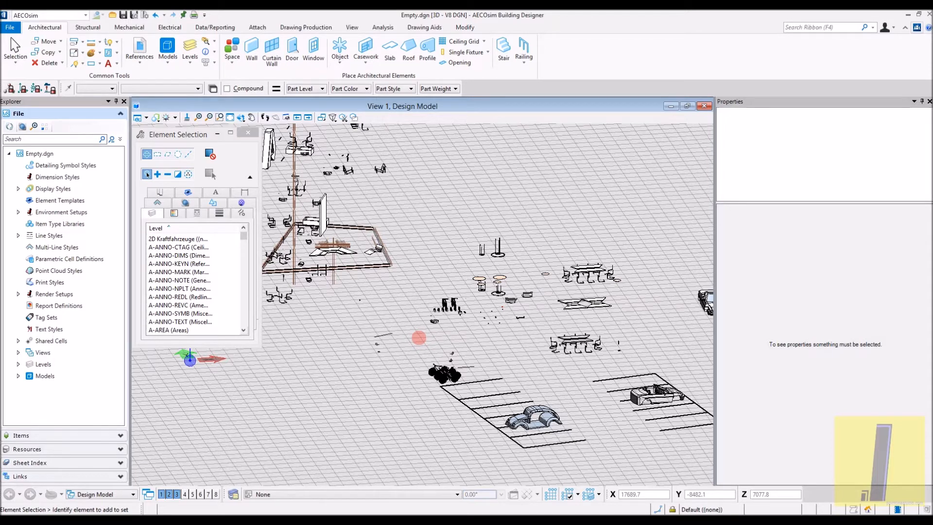
pyautogui.scroll(-2, 437, 249)
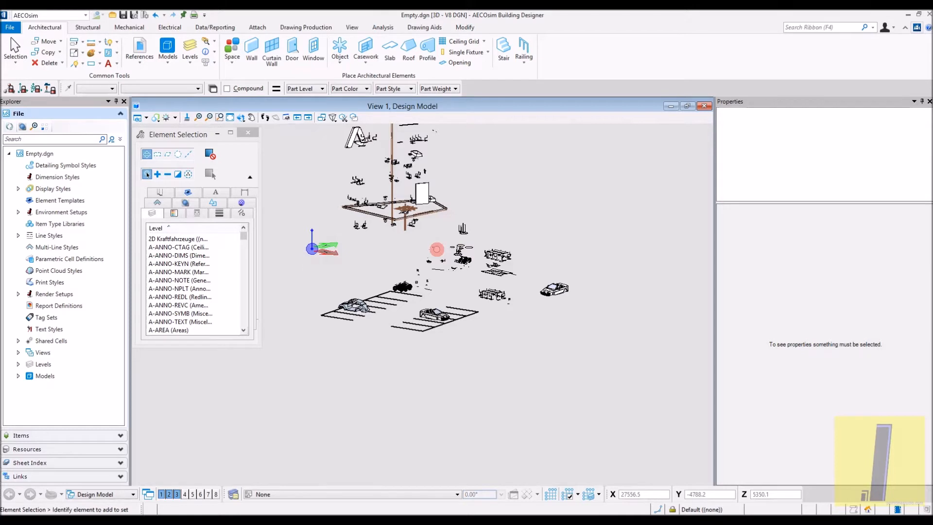
pyautogui.scroll(-3, 437, 249)
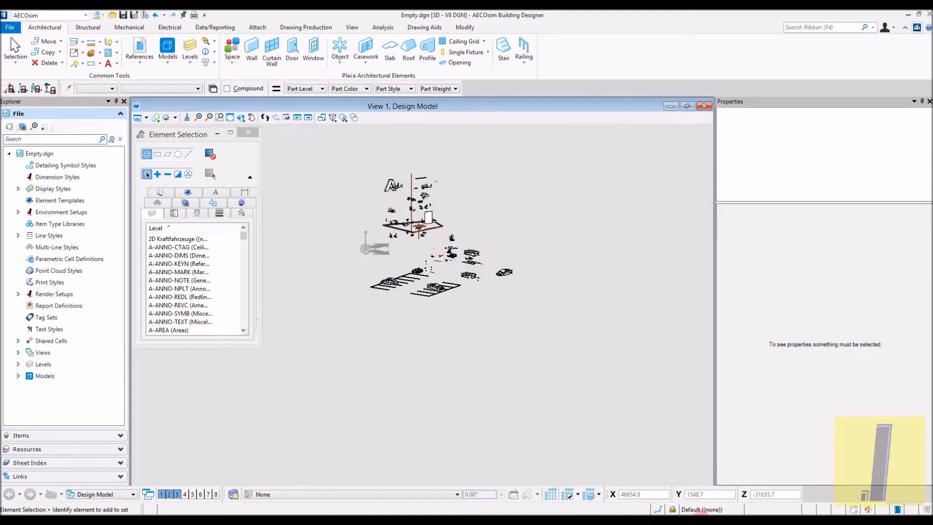
pyautogui.scroll(5, 393, 236)
pyautogui.scroll(-4, 393, 236)
pyautogui.moveTo(438, 396); pyautogui.dragTo(482, 464, button='middle')
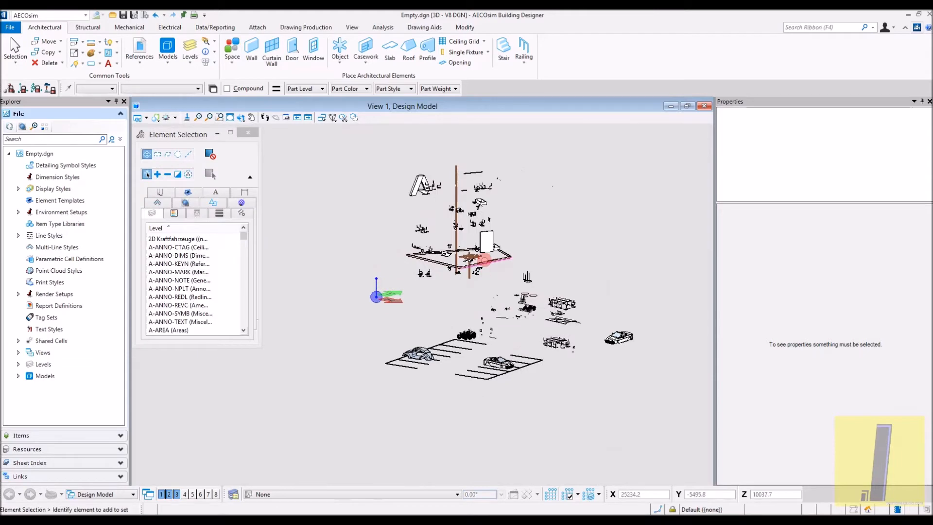
pyautogui.scroll(3, 487, 259)
pyautogui.click(478, 202)
pyautogui.click(479, 211)
pyautogui.scroll(3, 478, 211)
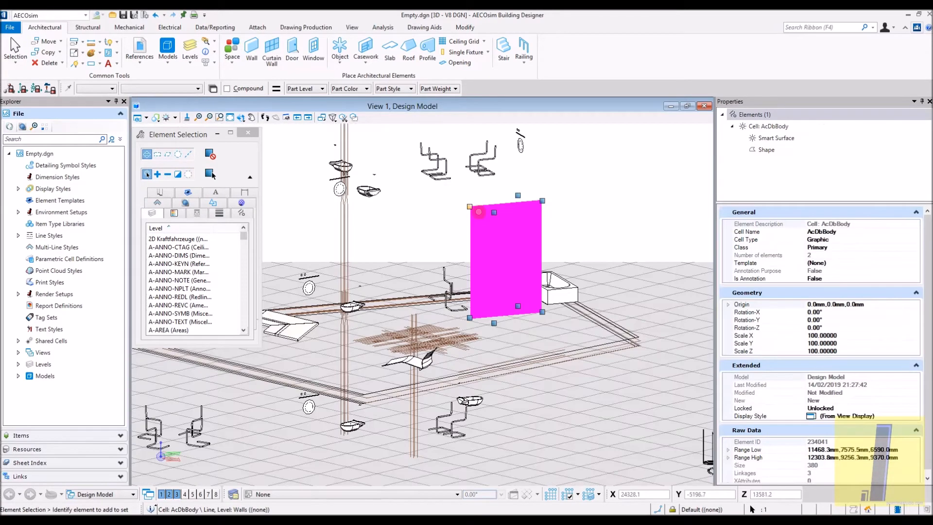
pyautogui.keyDown('shift'); pyautogui.moveTo(520, 278); pyautogui.dragTo(166, 276, button='middle'); pyautogui.keyUp('shift')
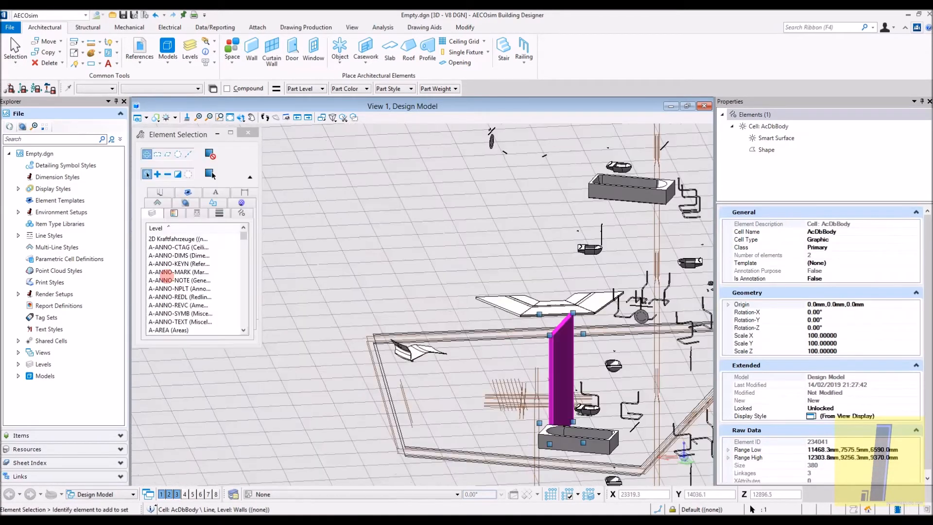
pyautogui.click(354, 281)
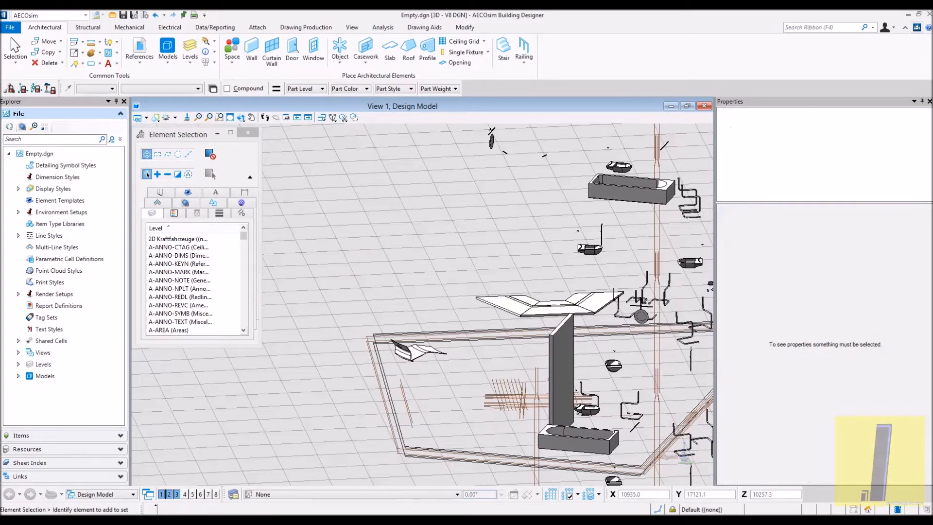
# - Switch to Rhinoceros 6 and import BIM_Projekt_Golden2 from AECOSIM_Test, keeping unreferenced layers, blocks and linetypes and grouping cell headers
pyautogui.click(842, 518)
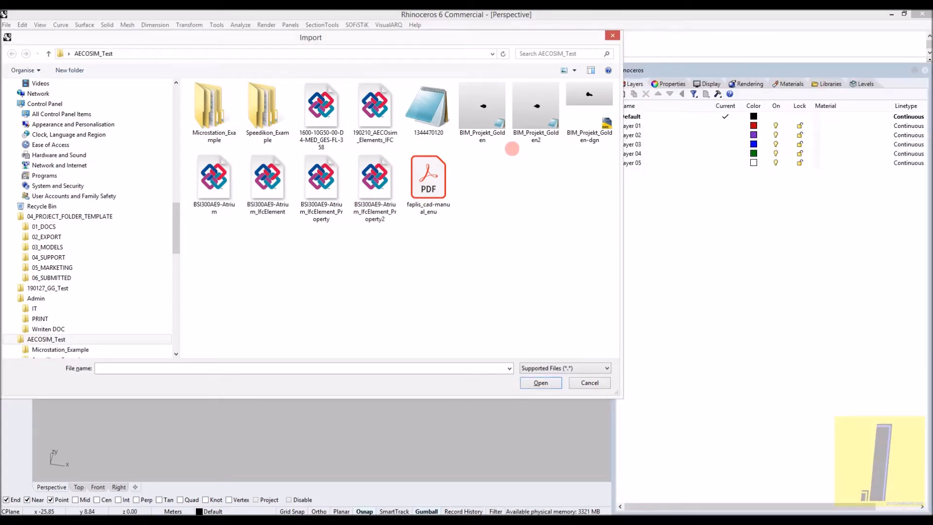
pyautogui.click(527, 106)
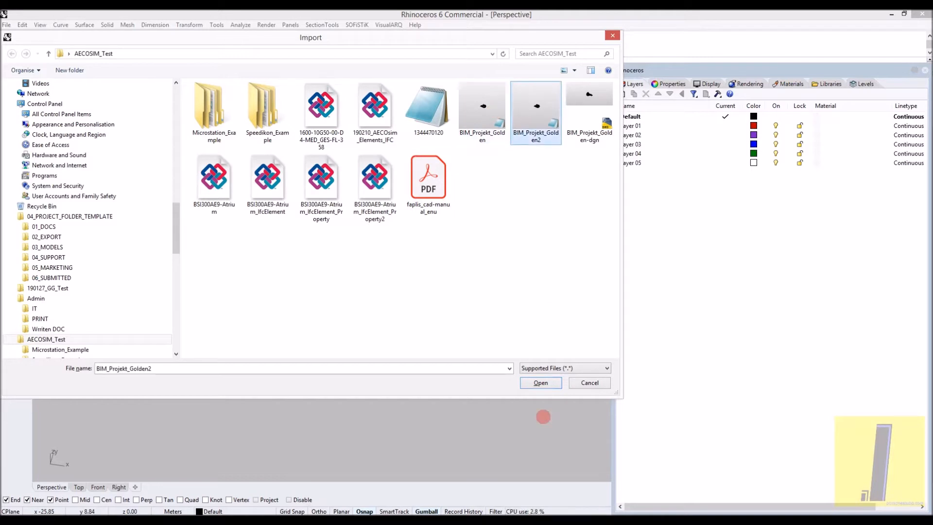
pyautogui.click(546, 368)
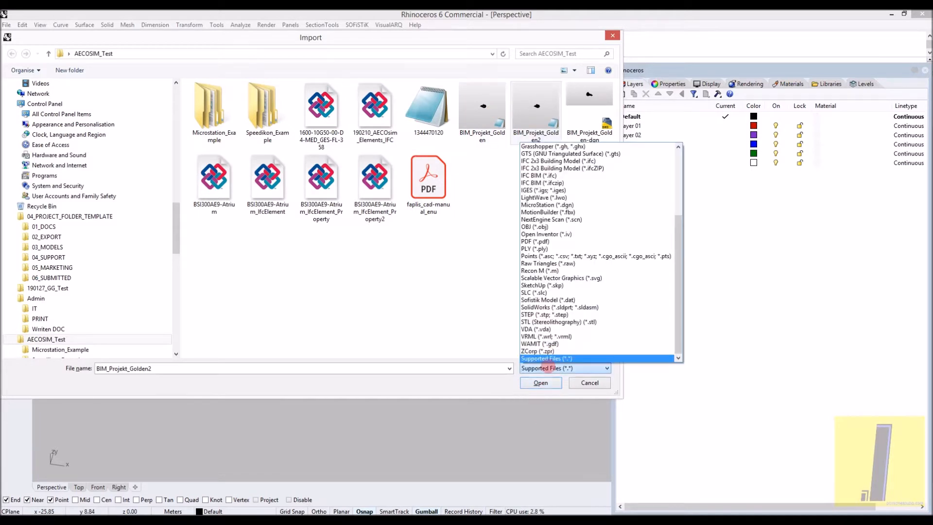
pyautogui.scroll(4, 573, 188)
pyautogui.scroll(2, 576, 185)
pyautogui.click(534, 128)
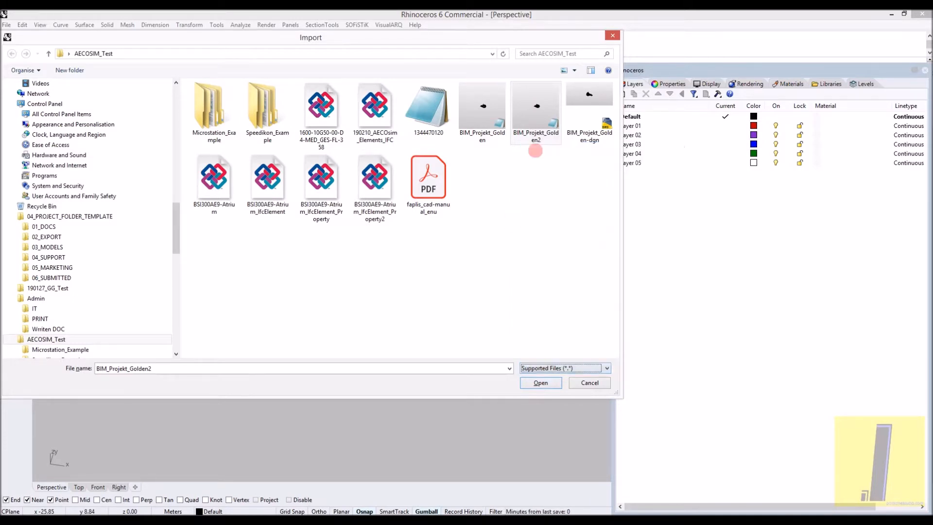
pyautogui.doubleClick(533, 124)
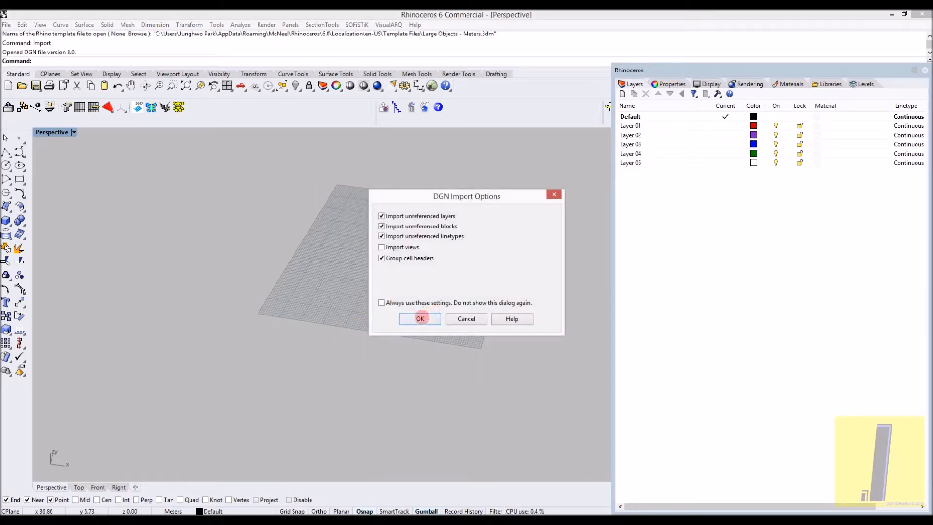
pyautogui.click(425, 320)
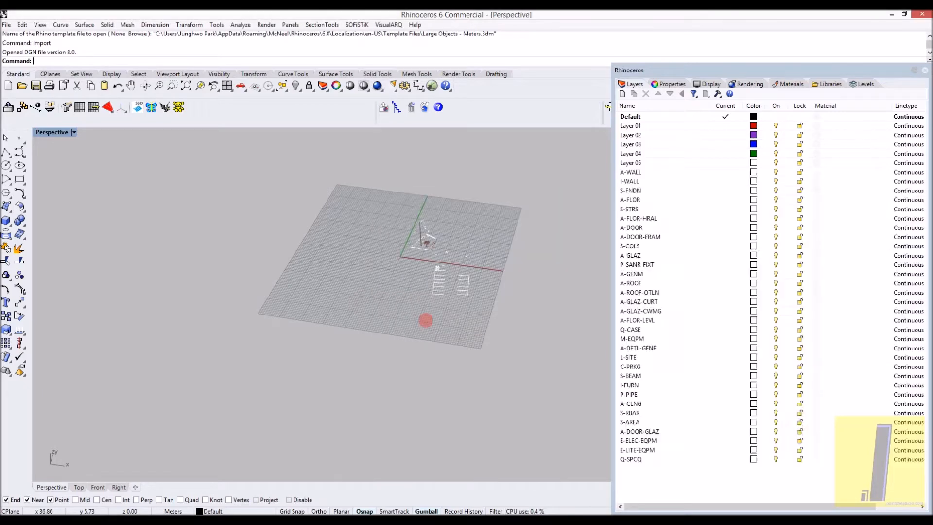
# - Examine the imported DGN geometry in the Perspective view and try to show any hidden objects
pyautogui.click(385, 299)
pyautogui.moveTo(390, 296); pyautogui.dragTo(336, 273, button='right')
pyautogui.scroll(10, 419, 267)
pyautogui.scroll(12, 408, 235)
pyautogui.write('Show')
pyautogui.press('Return')
pyautogui.scroll(-7, 313, 226)
pyautogui.scroll(-7, 338, 275)
# - Delete all imported objects and undo back to before the DGN import
pyautogui.moveTo(460, 369); pyautogui.dragTo(166, 119)
pyautogui.press('Delete')
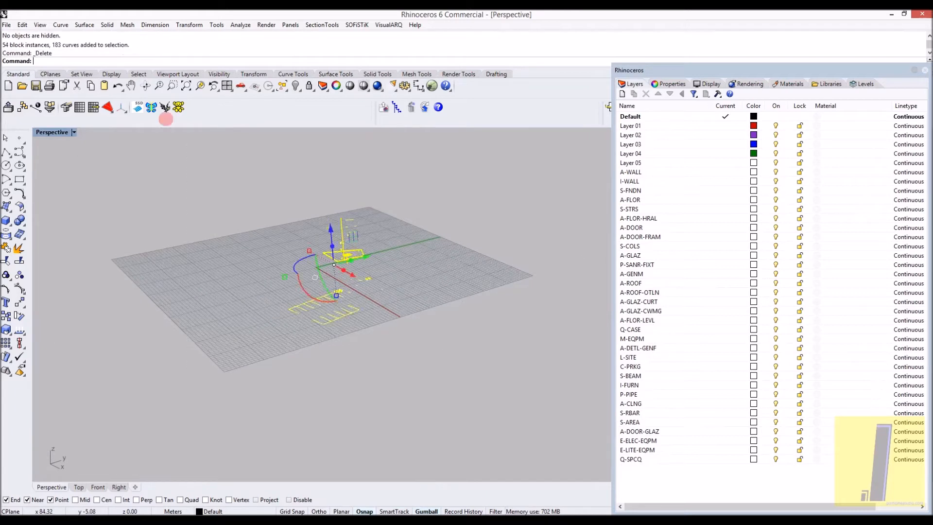
pyautogui.hotkey('ctrl', 'y')
pyautogui.hotkey('ctrl', 'z')
pyautogui.hotkey('ctrl', 'z')
# - Import BIM_Projekt_Golden-dgn from AECOSIM_Test, with the file filter set to Supported Files, and accept the AutoCAD import options
pyautogui.press('Return')
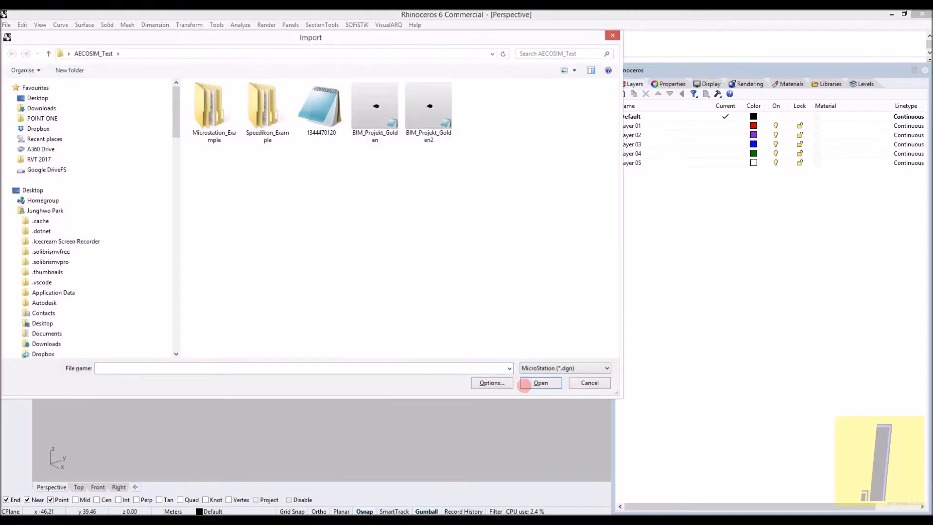
pyautogui.click(544, 368)
pyautogui.click(549, 358)
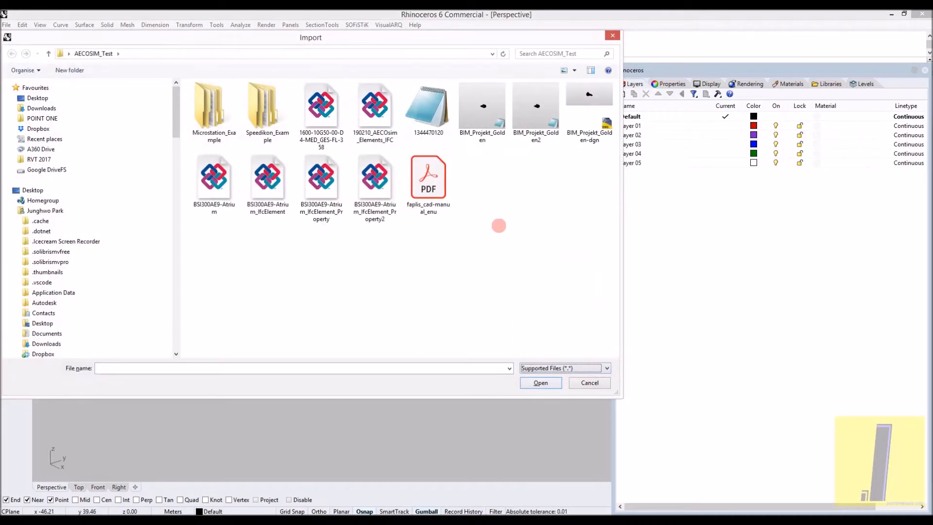
pyautogui.doubleClick(576, 85)
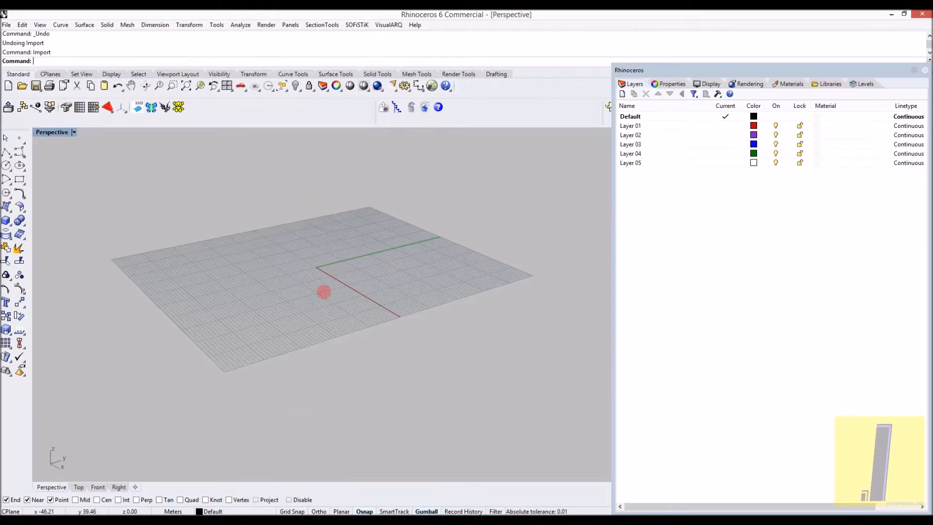
pyautogui.click(436, 354)
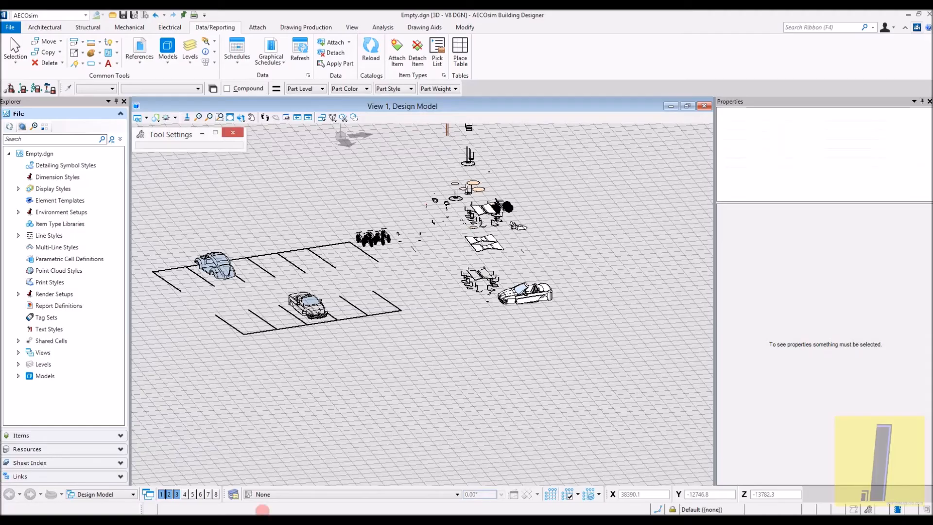
# - Examine the furniture, cars and structural pieces of the Golden Nugget model in View 1 of AECOsim Building Designer
pyautogui.scroll(6, 440, 243)
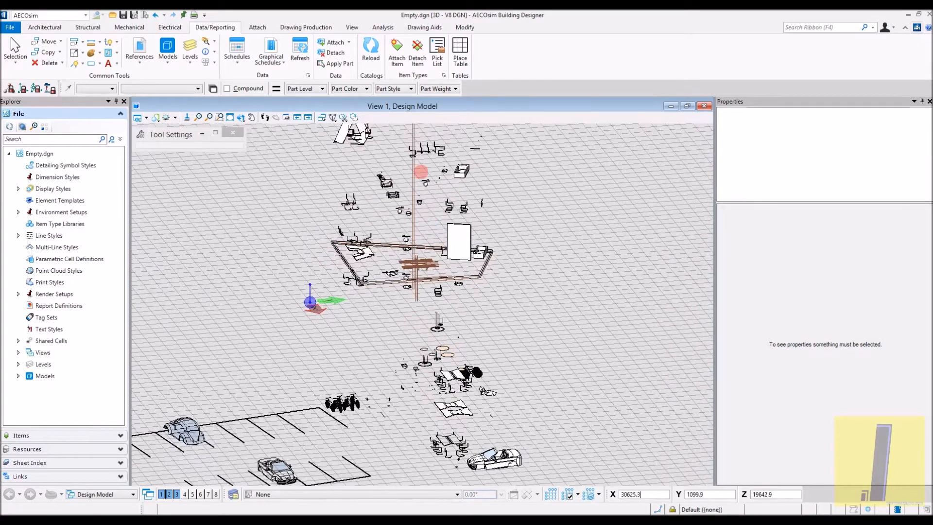
pyautogui.scroll(2, 402, 191)
pyautogui.scroll(-8, 402, 193)
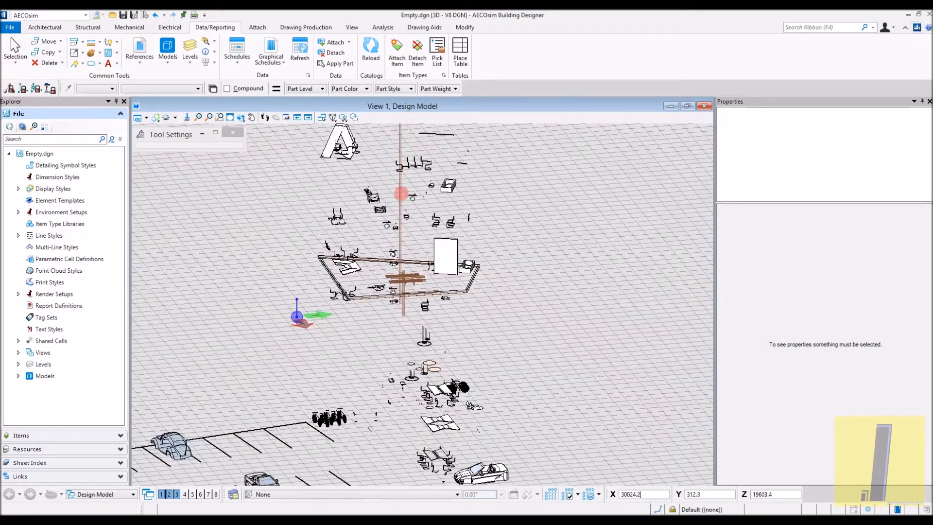
pyautogui.scroll(-4, 402, 194)
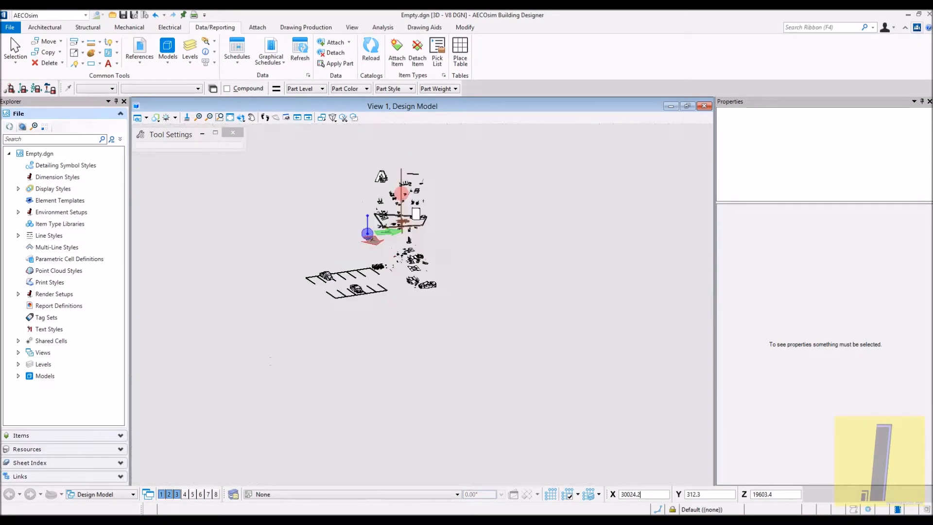
pyautogui.scroll(4, 382, 203)
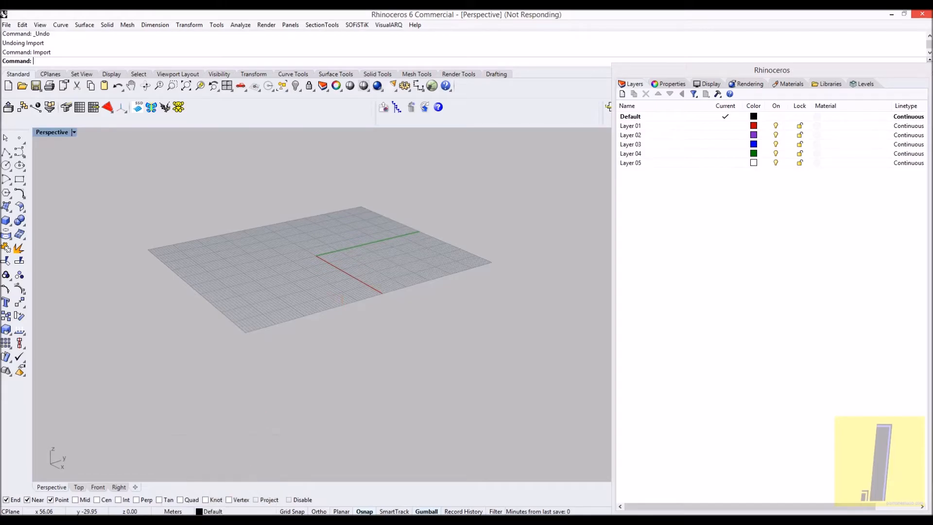
# - Check the ISM Revit Plugin article in Chrome and return to the Golden Nugget 3D view in Revit
pyautogui.click(230, 520)
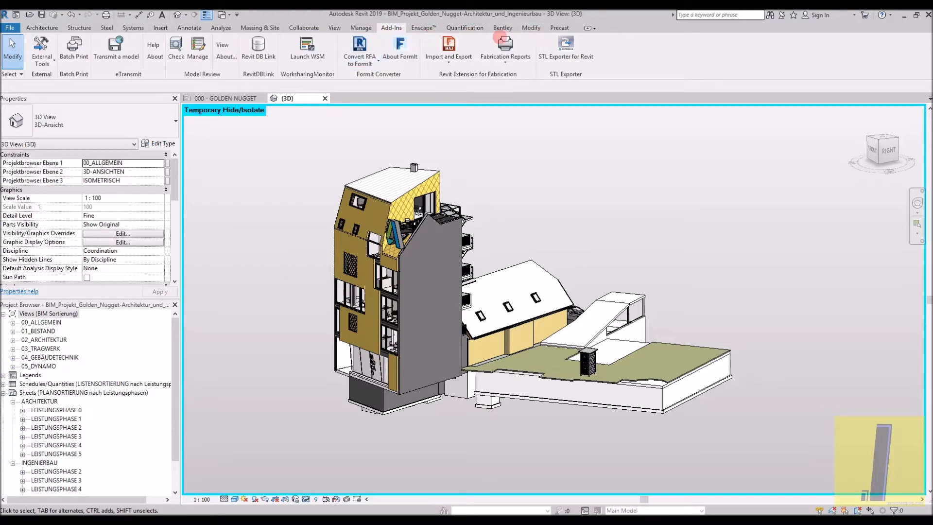
pyautogui.moveTo(126, 516)
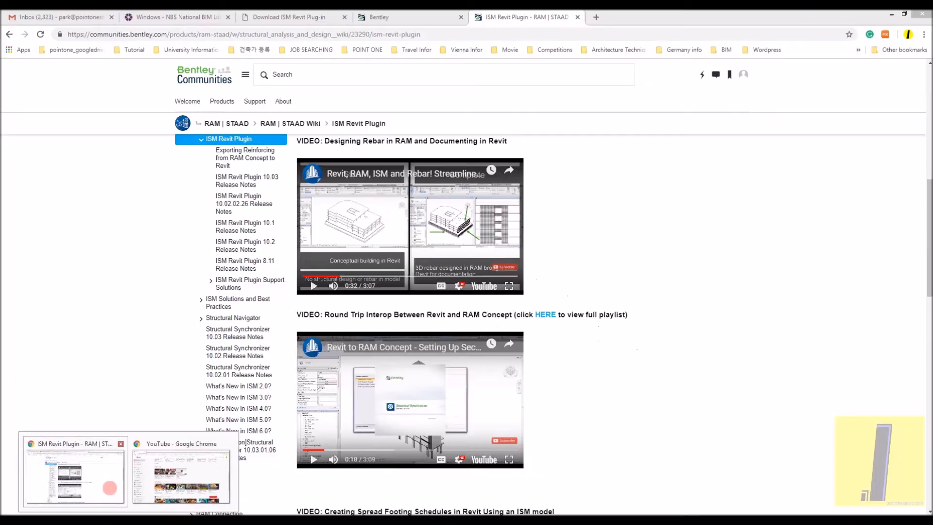
pyautogui.click(111, 487)
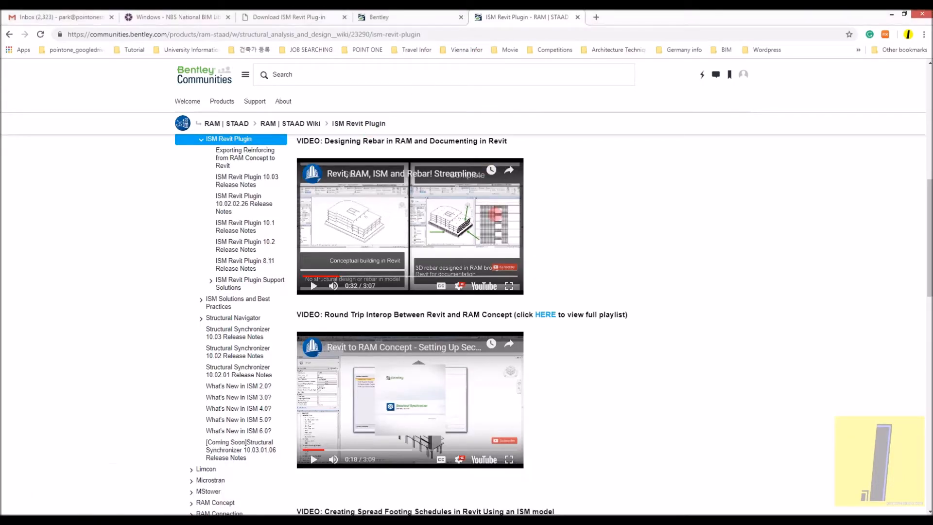
pyautogui.scroll(1, 505, 65)
pyautogui.click(891, 13)
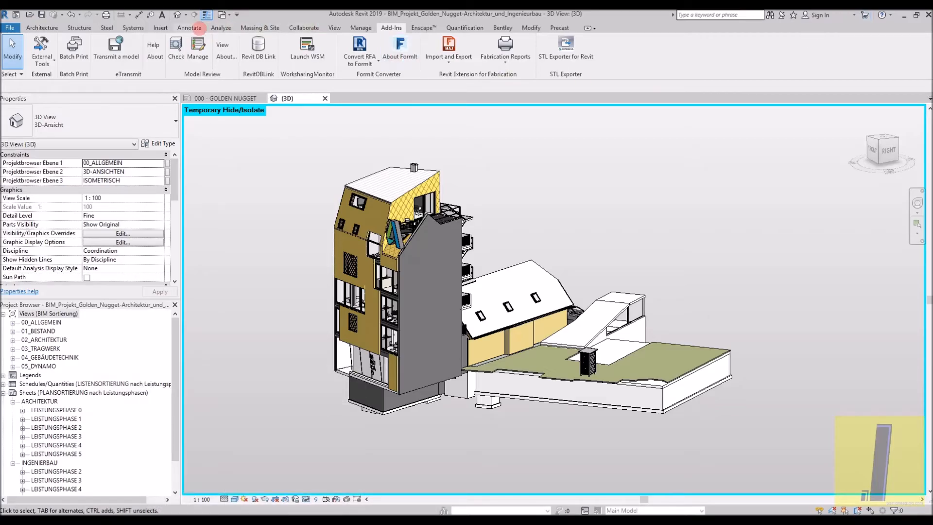
pyautogui.click(412, 28)
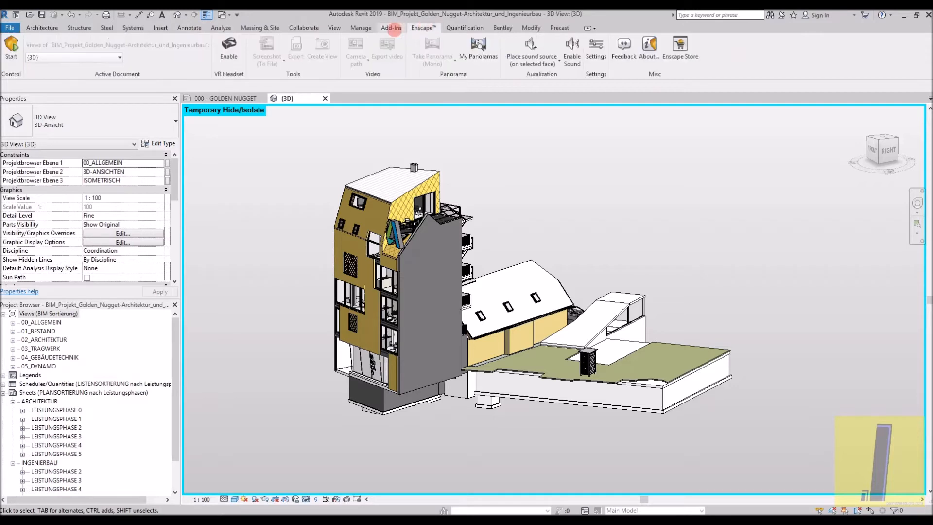
pyautogui.click(394, 29)
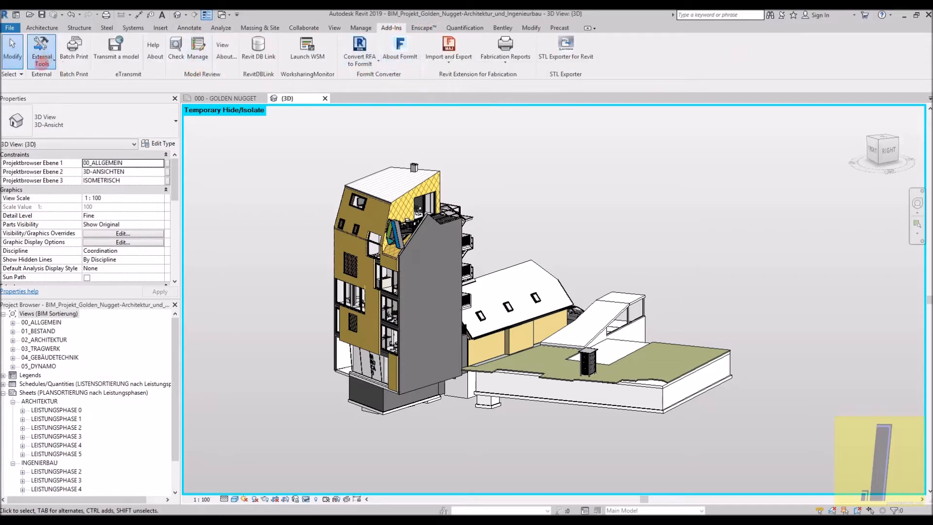
pyautogui.click(42, 63)
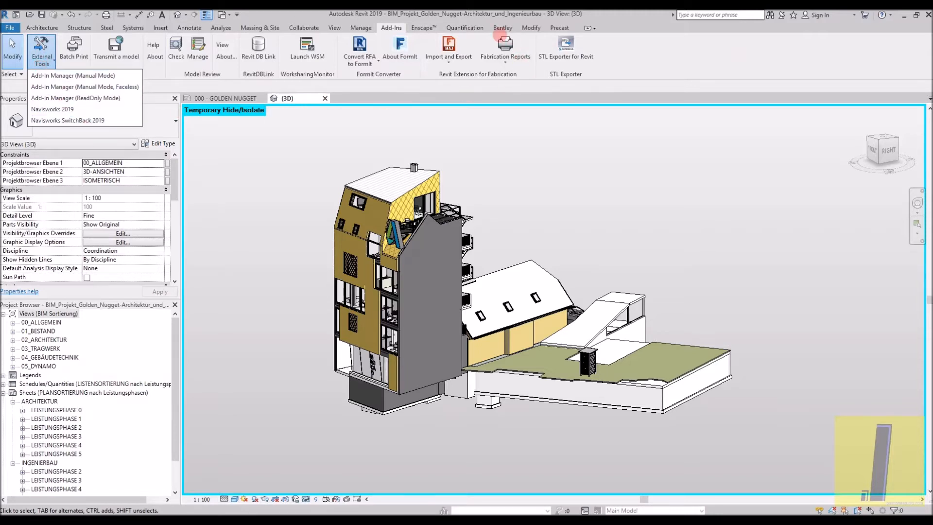
# - Start publishing an i-model with the ISM Revit Plugin and browse to the AECOSIM_Test folder on the Desktop
pyautogui.click(508, 29)
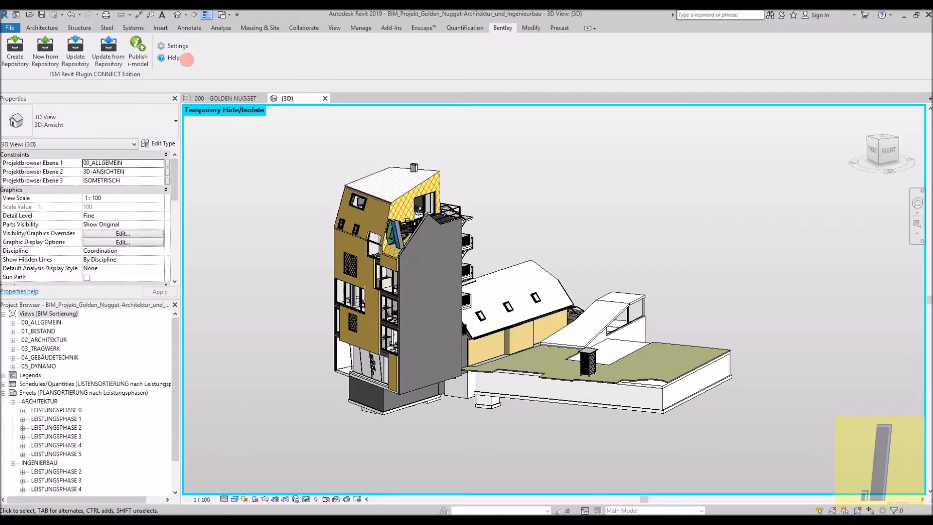
pyautogui.click(143, 56)
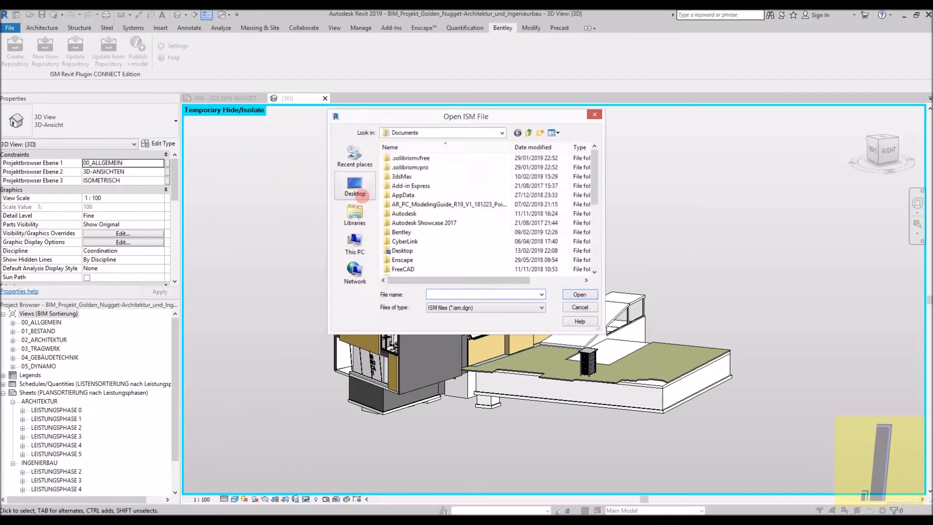
pyautogui.click(355, 187)
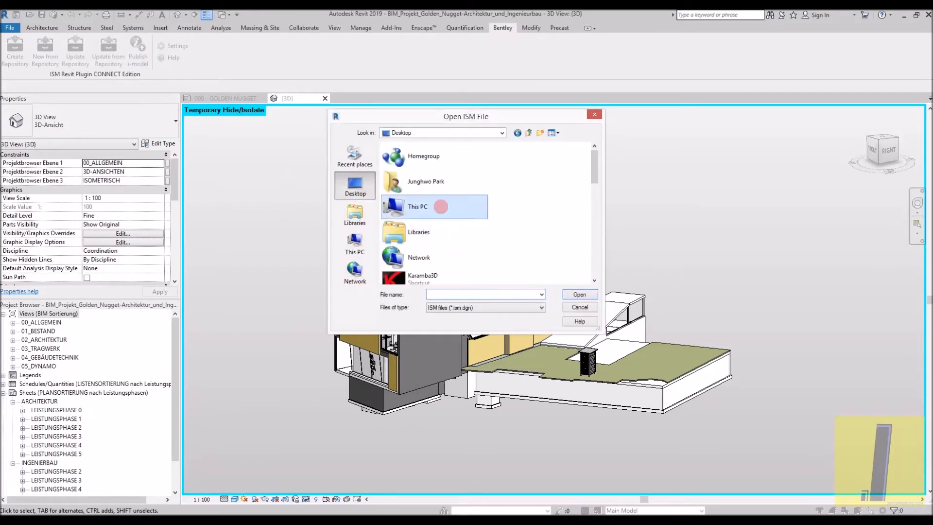
pyautogui.scroll(-5, 443, 217)
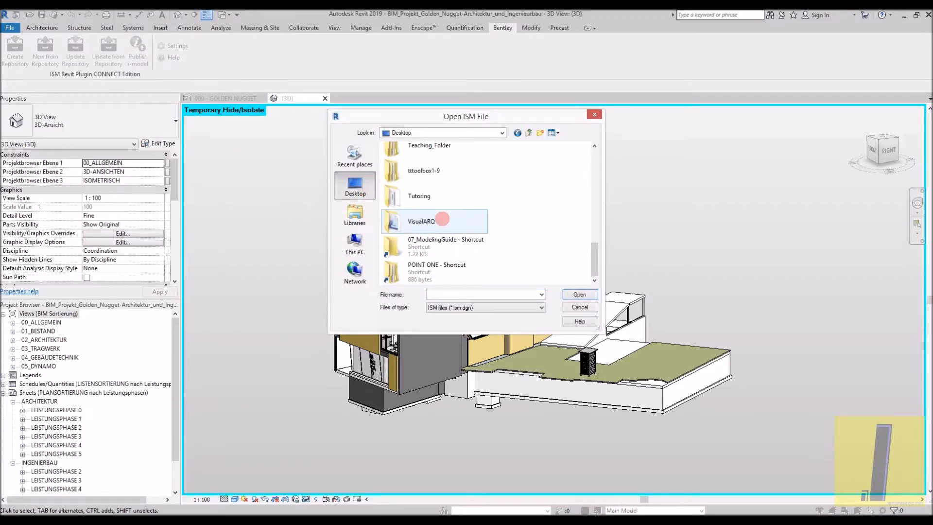
pyautogui.scroll(5, 442, 214)
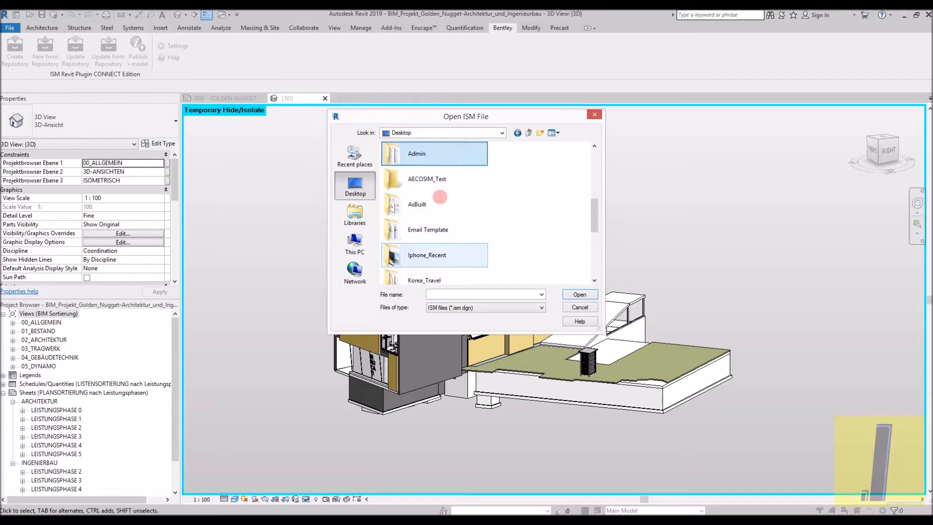
pyautogui.doubleClick(437, 179)
# - Try to use iModelTest as the ISM file for the i-model and cancel the file selection
pyautogui.click(490, 305)
pyautogui.click(490, 306)
pyautogui.click(489, 295)
pyautogui.write('iModelTest')
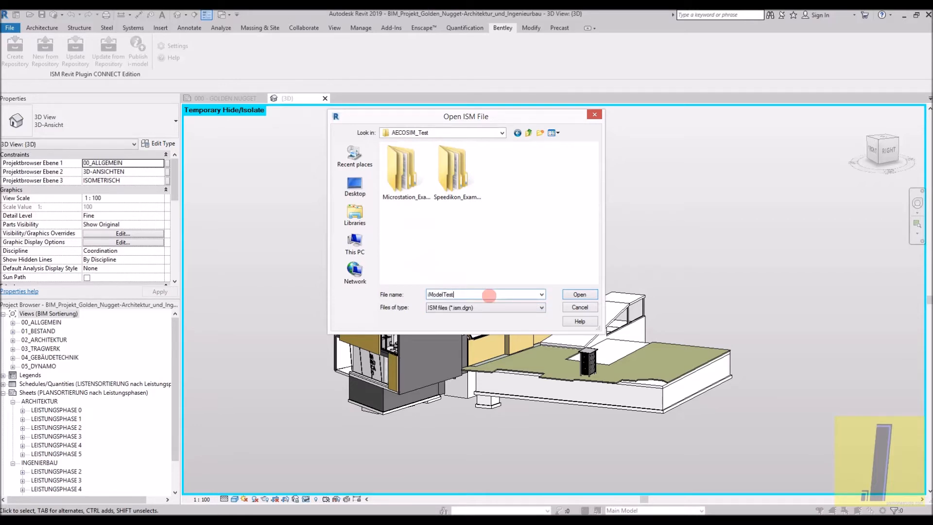
pyautogui.press('Return')
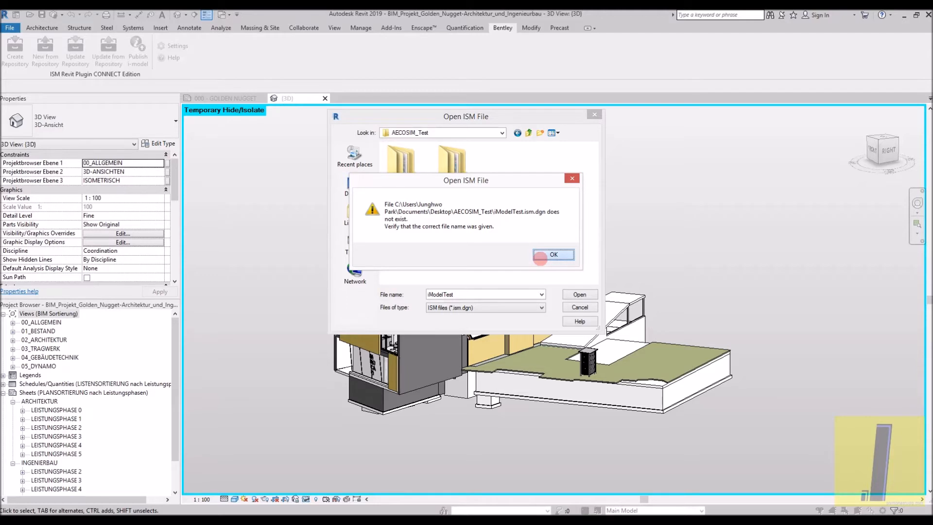
pyautogui.click(540, 258)
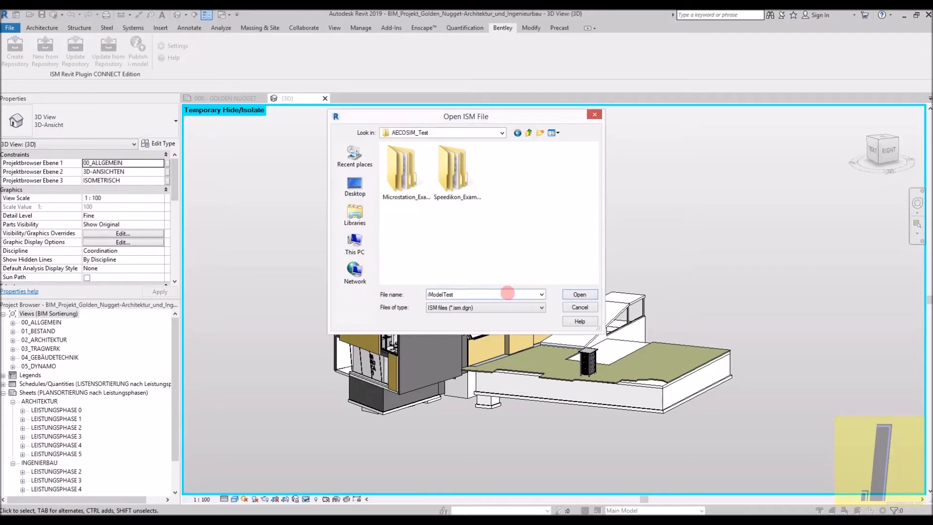
pyautogui.click(583, 308)
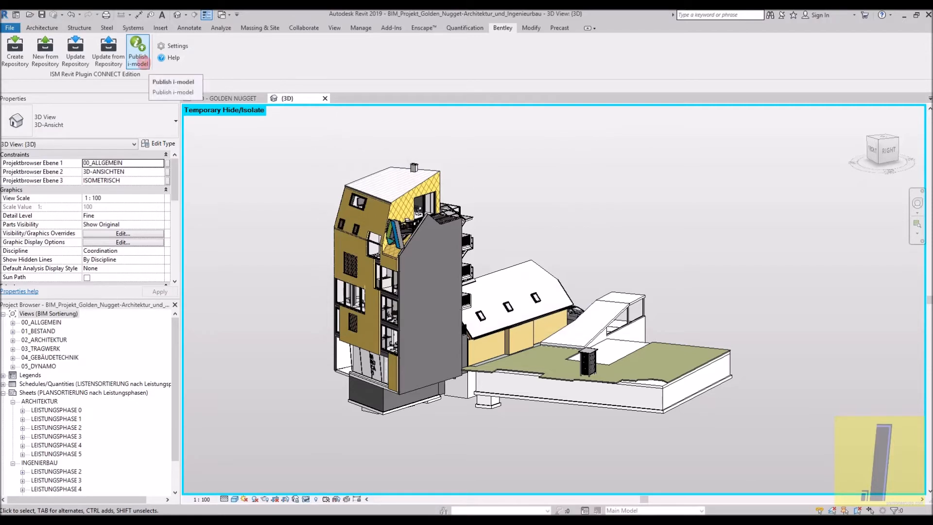
# - Try to publish the i-model again with an ISM file named 1 in AECOSIM_Test, and cancel the file selection
pyautogui.click(142, 61)
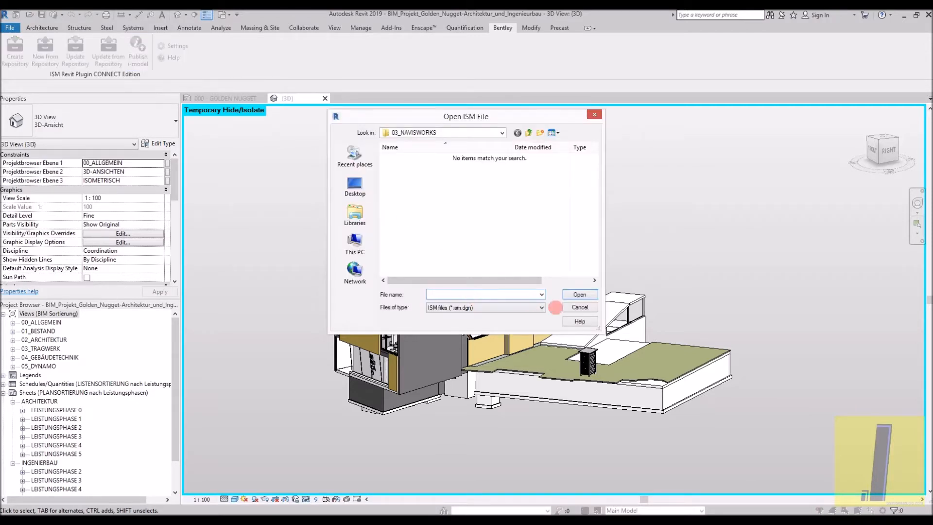
pyautogui.click(360, 188)
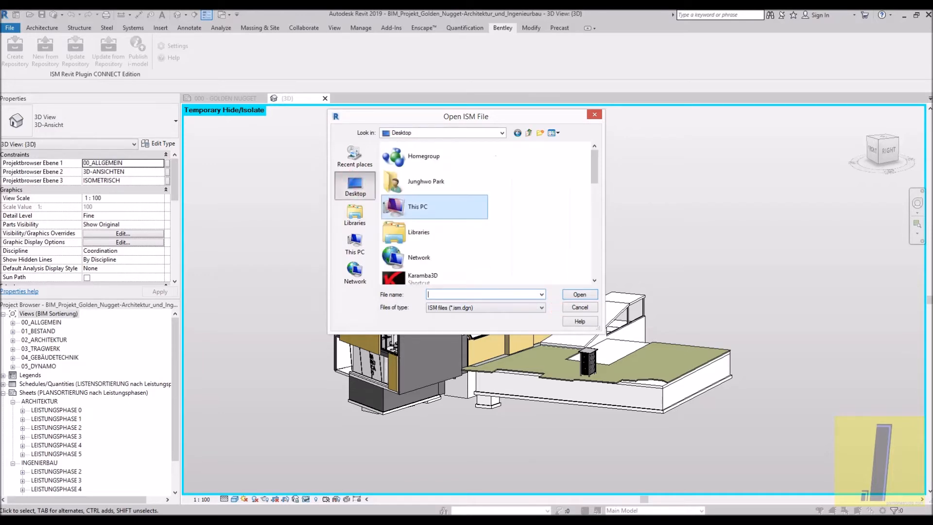
pyautogui.scroll(2, 475, 219)
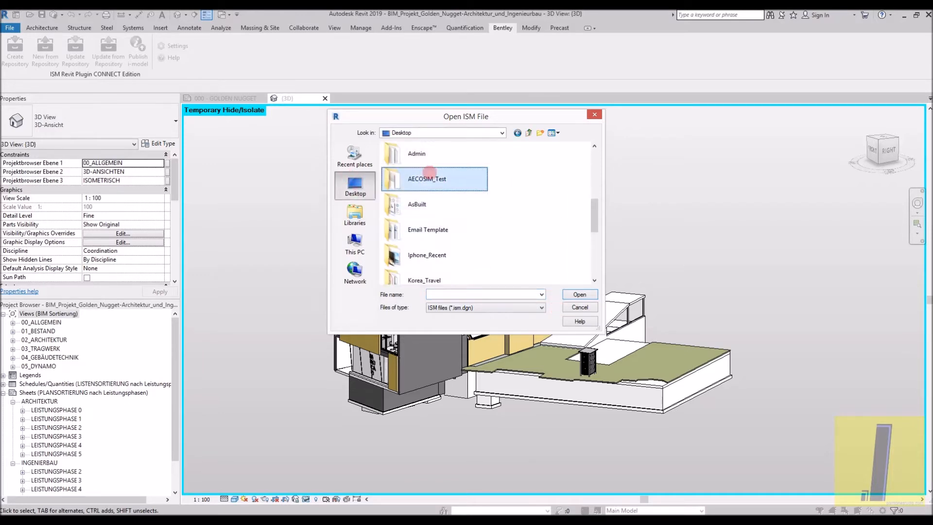
pyautogui.doubleClick(418, 176)
pyautogui.click(475, 294)
pyautogui.write('1')
pyautogui.click(577, 295)
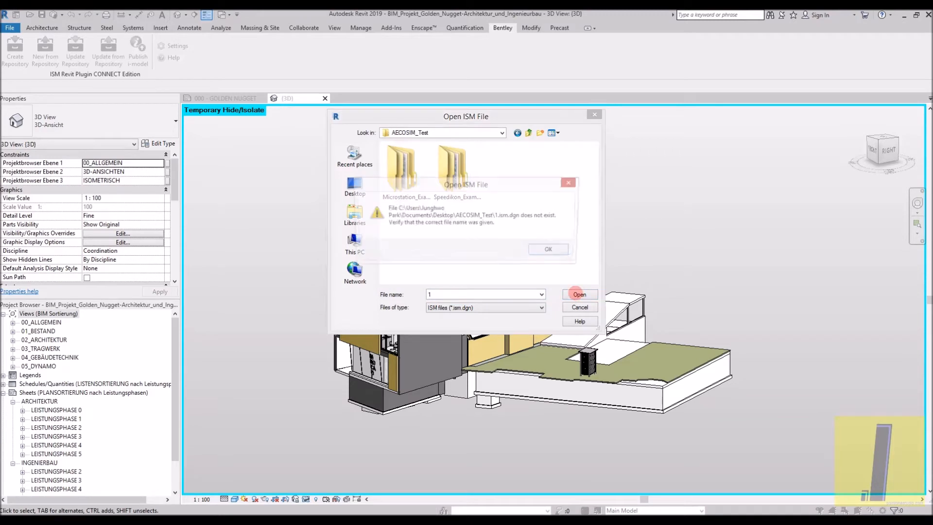
pyautogui.click(538, 254)
pyautogui.press('Escape')
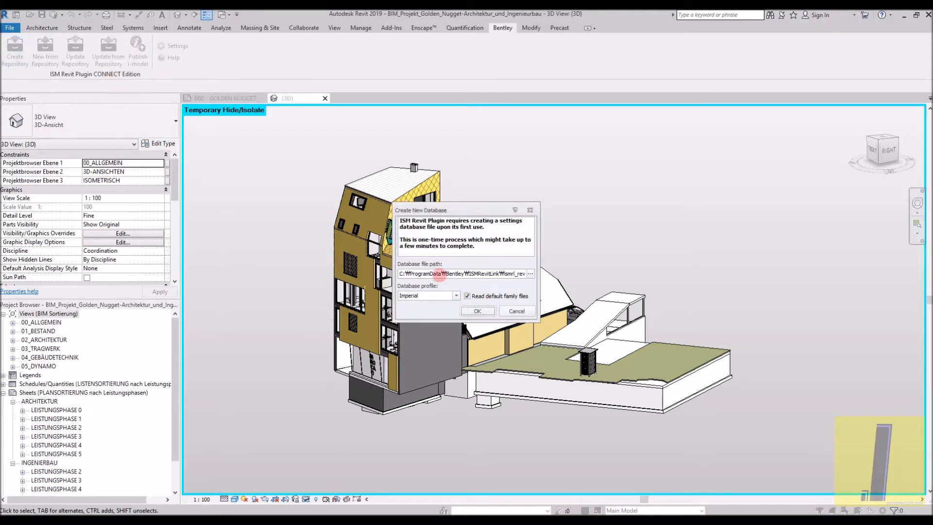
# - Create the ISM Revit Plugin settings database at the default path with the Metric profile, reading the default family files
pyautogui.moveTo(438, 229); pyautogui.dragTo(497, 231)
pyautogui.click(501, 233)
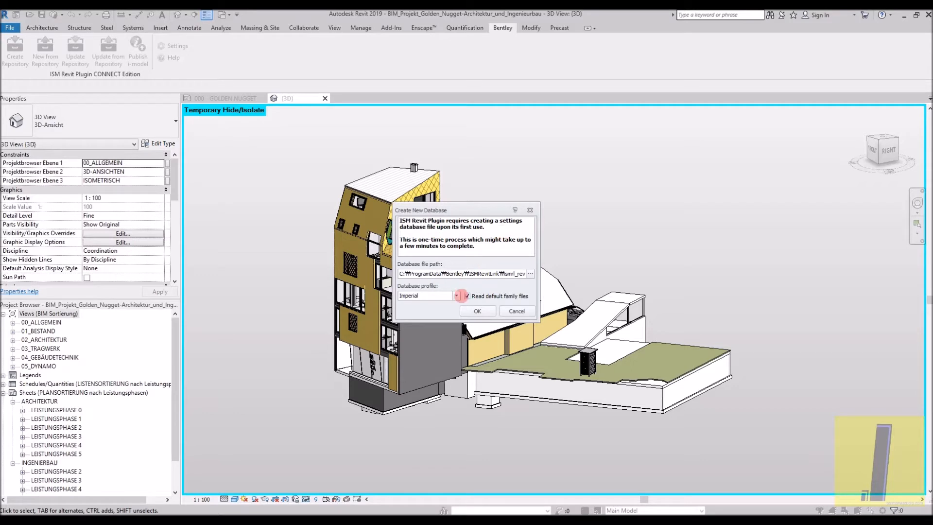
pyautogui.click(455, 296)
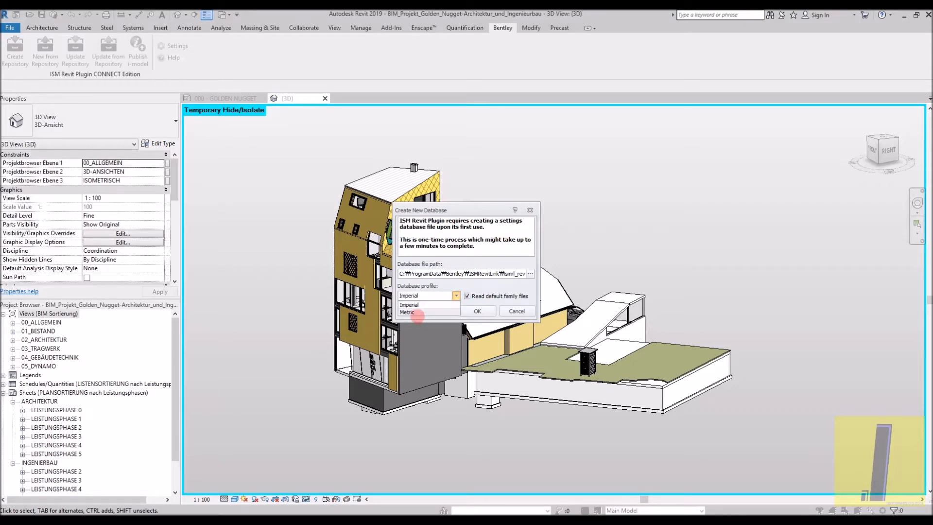
pyautogui.click(417, 313)
pyautogui.moveTo(501, 273); pyautogui.dragTo(553, 277)
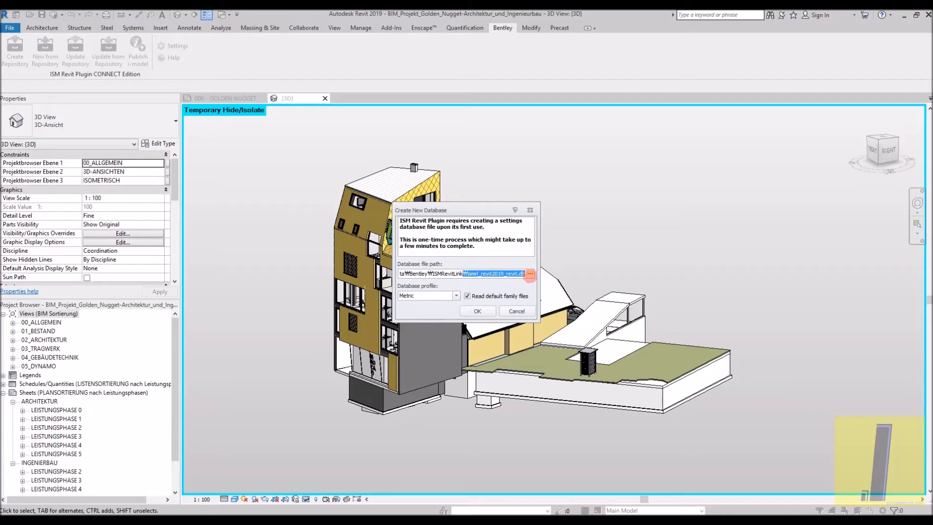
pyautogui.moveTo(462, 273); pyautogui.dragTo(371, 275)
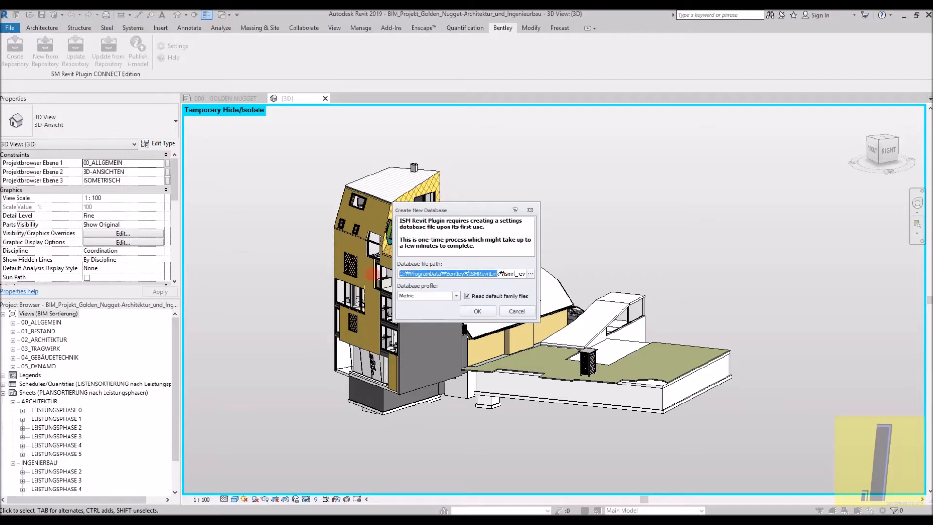
pyautogui.click(468, 310)
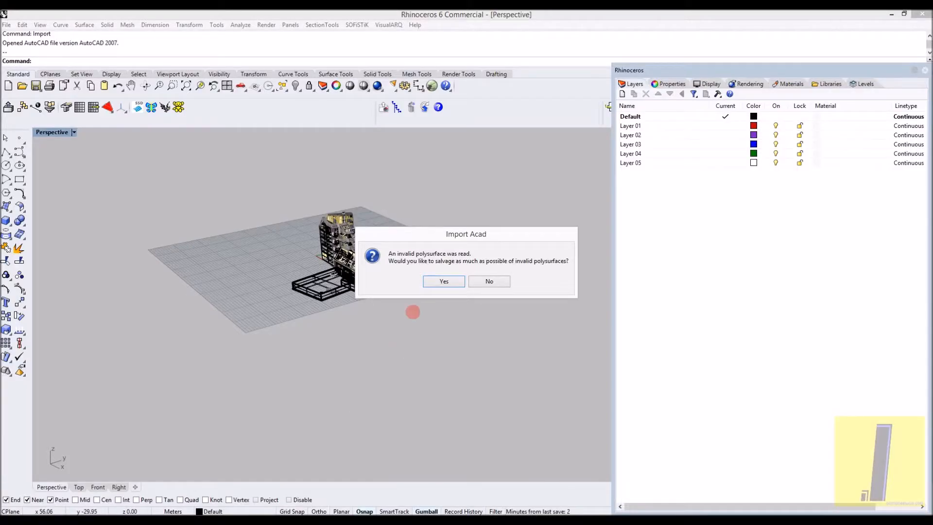
# - Salvage as much as possible of the invalid polysurfaces in the Rhino import and accept separating the bad faces
pyautogui.click(437, 279)
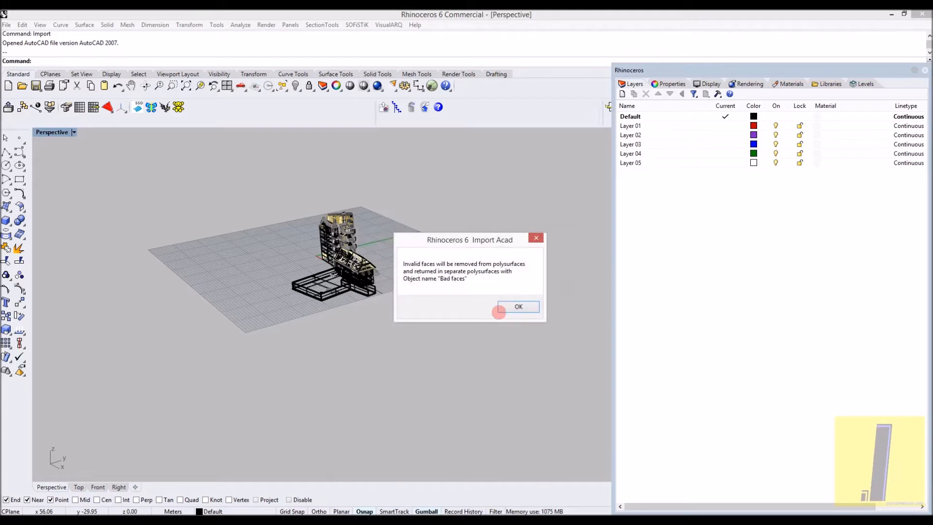
pyautogui.click(503, 309)
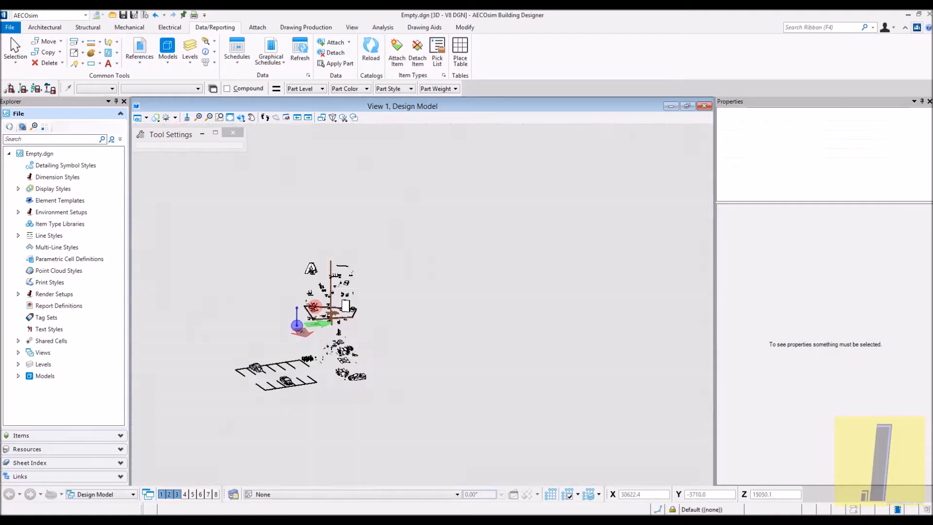
# - Switch to AECOsim and examine the geometry in Empty.dgn from several angles, both close up and from a distance
pyautogui.scroll(2, 314, 306)
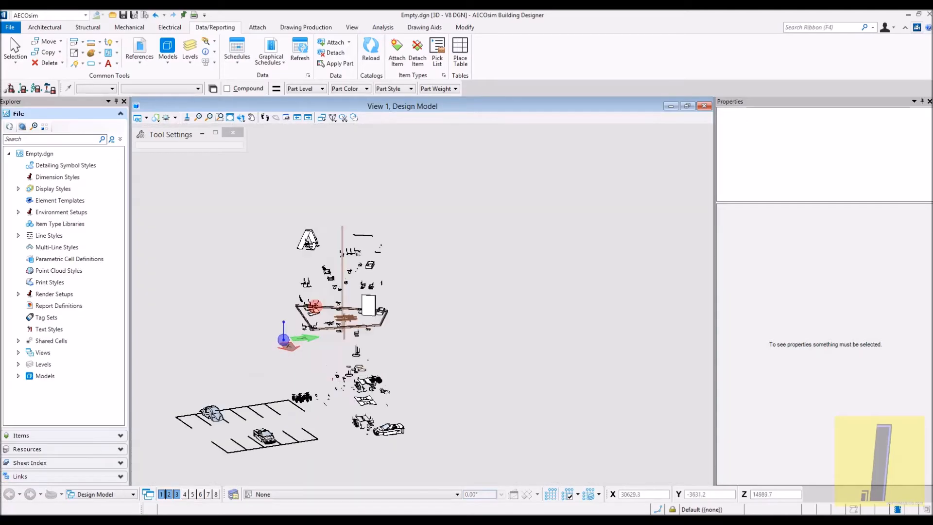
pyautogui.scroll(-2, 374, 317)
pyautogui.keyDown('shift'); pyautogui.moveTo(374, 317); pyautogui.dragTo(551, 365, button='middle'); pyautogui.keyUp('shift')
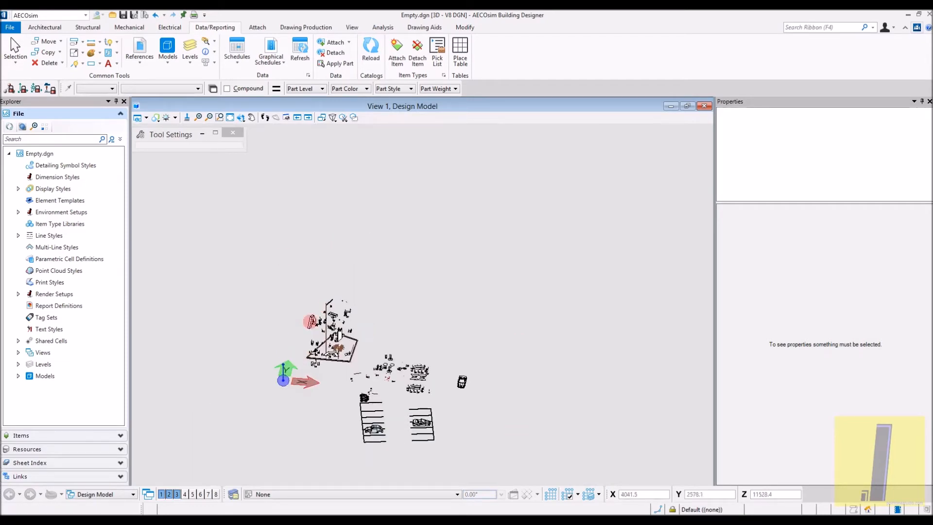
pyautogui.scroll(3, 298, 358)
pyautogui.moveTo(298, 358); pyautogui.dragTo(457, 191, button='middle')
pyautogui.scroll(3, 319, 259)
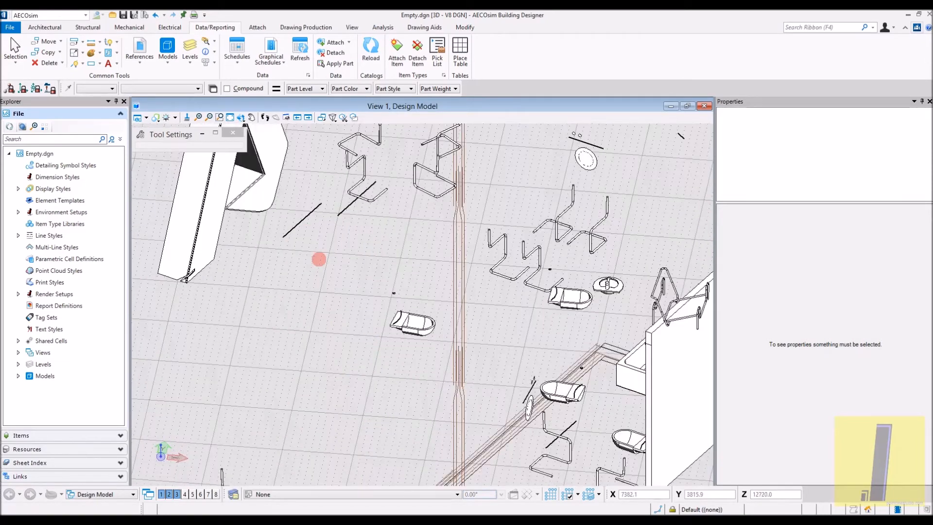
pyautogui.scroll(-4, 319, 259)
pyautogui.keyDown('shift'); pyautogui.moveTo(317, 250); pyautogui.dragTo(525, 301, button='middle'); pyautogui.keyUp('shift')
pyautogui.scroll(-5, 352, 275)
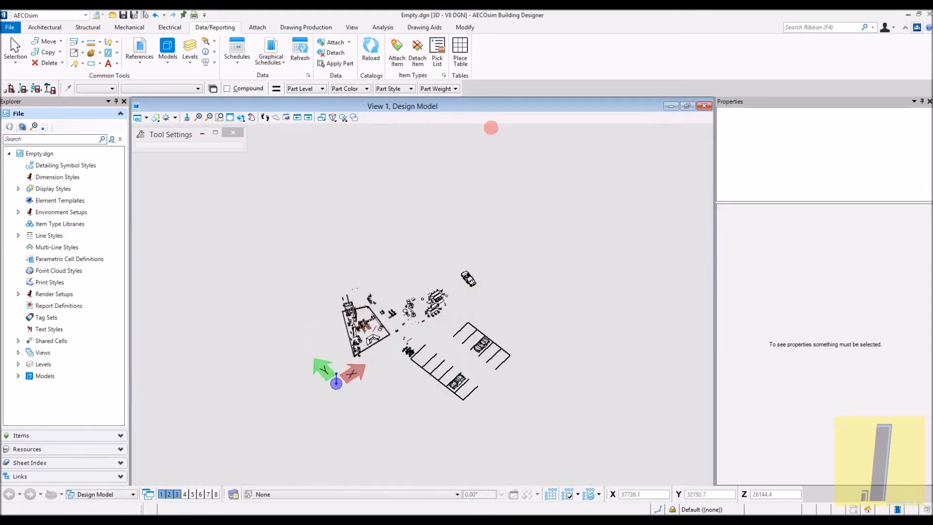
# - Close AECOsim Building Designer with the Empty.dgn file
pyautogui.click(928, 14)
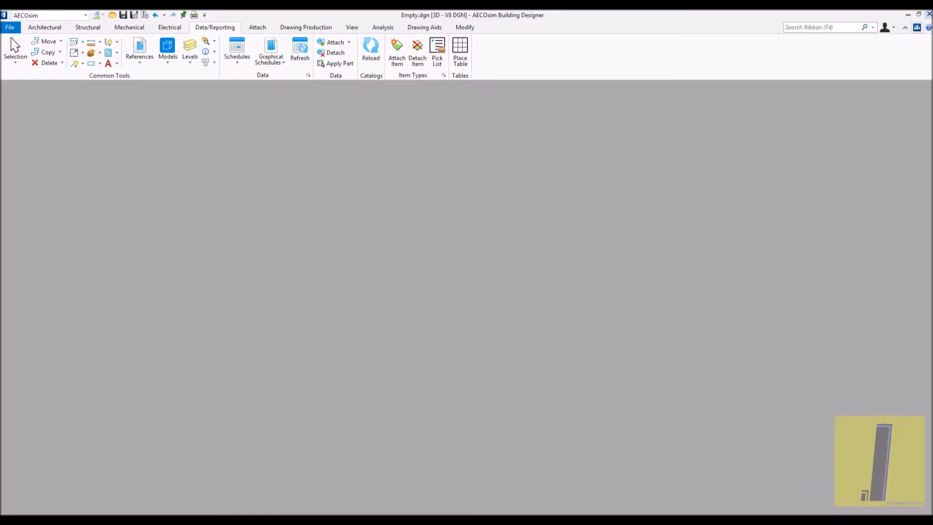
pyautogui.press('super')
pyautogui.press('super')
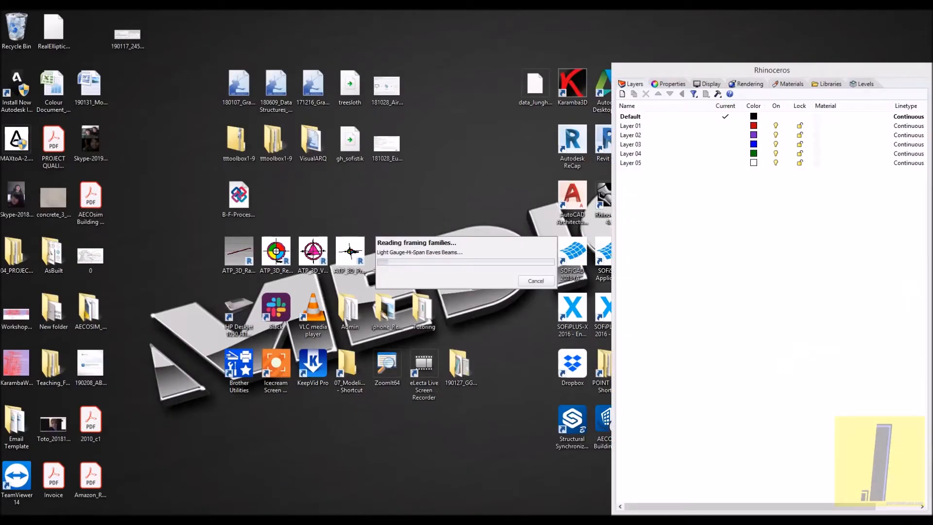
# - Relaunch AECOsim Building Designer, move the floating Rhinoceros panels out of the way and dismiss the trial notice
pyautogui.rightClick(249, 518)
pyautogui.click(247, 504)
pyautogui.moveTo(855, 71); pyautogui.dragTo(506, 44)
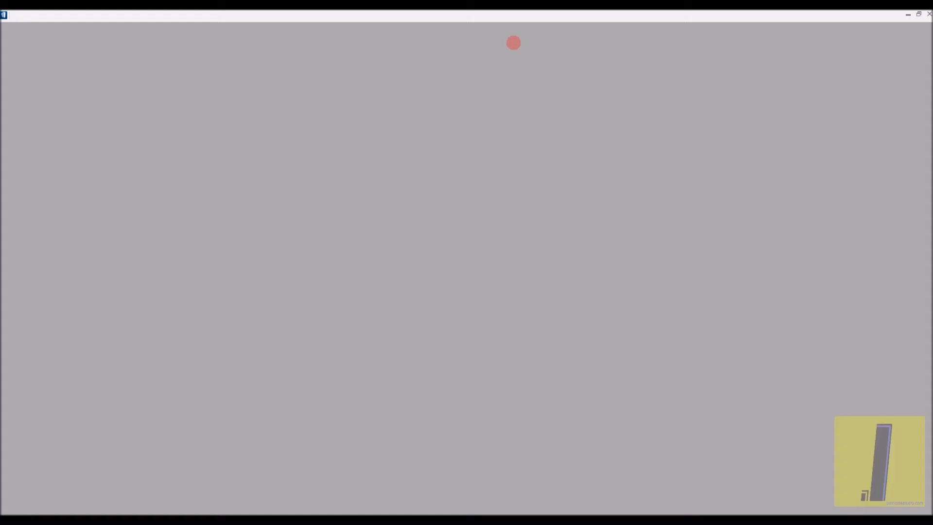
pyautogui.moveTo(417, 40); pyautogui.dragTo(739, 53)
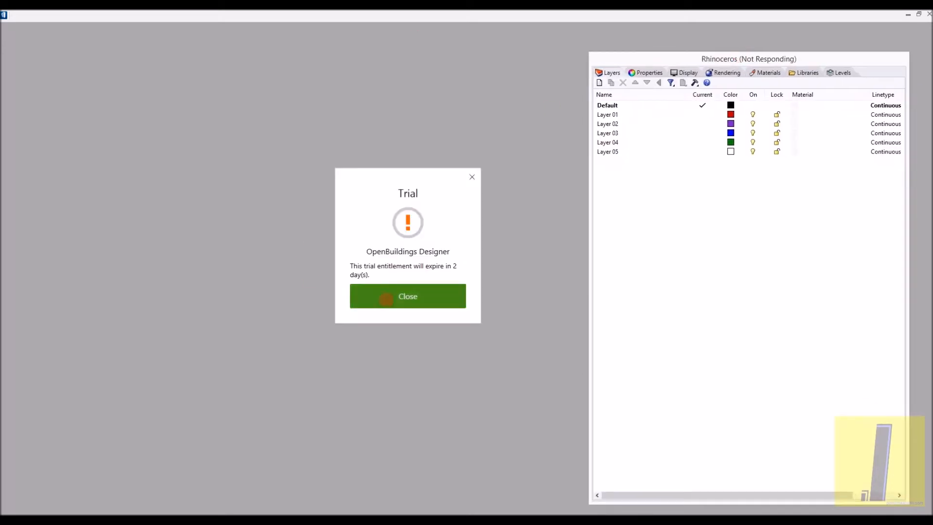
pyautogui.click(390, 300)
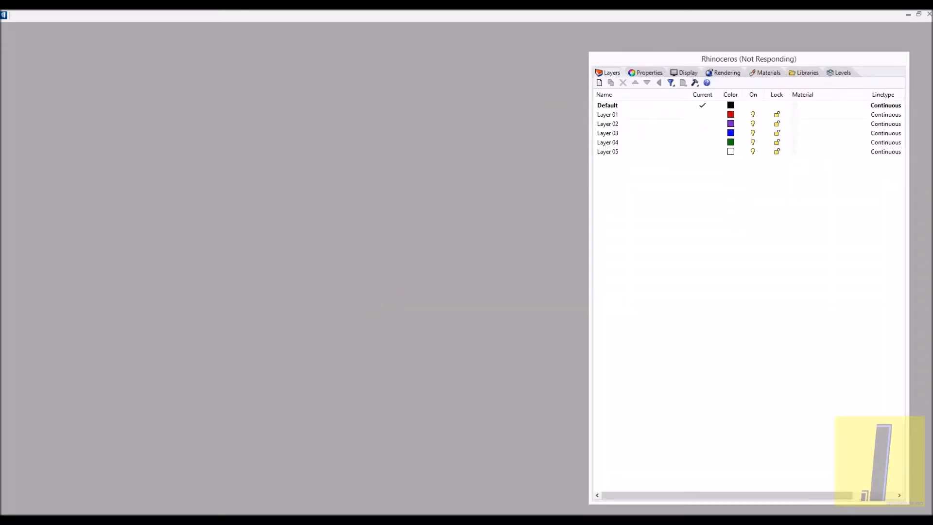
pyautogui.click(908, 14)
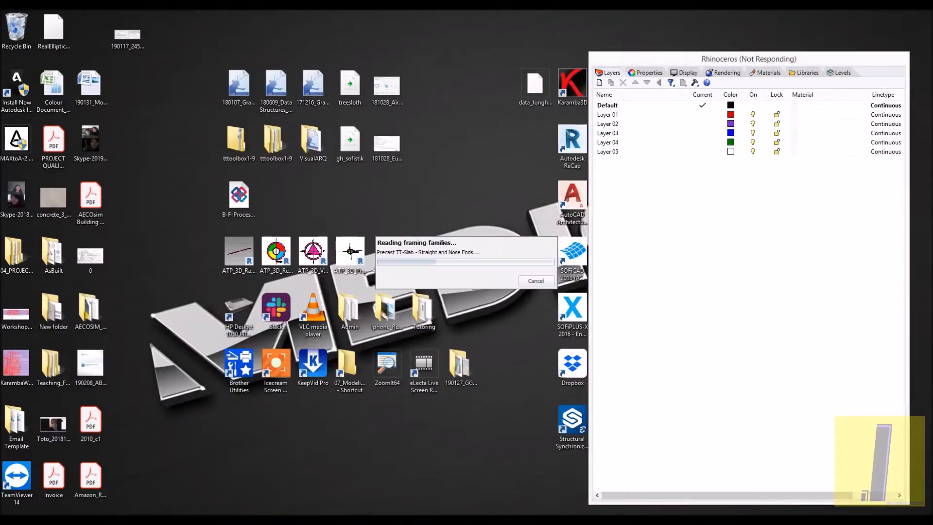
# - Create a new DGN file named Empty in the TrainingTemplate_NM Designs folder, replacing the existing file
pyautogui.click(275, 519)
pyautogui.click(275, 446)
pyautogui.click(324, 170)
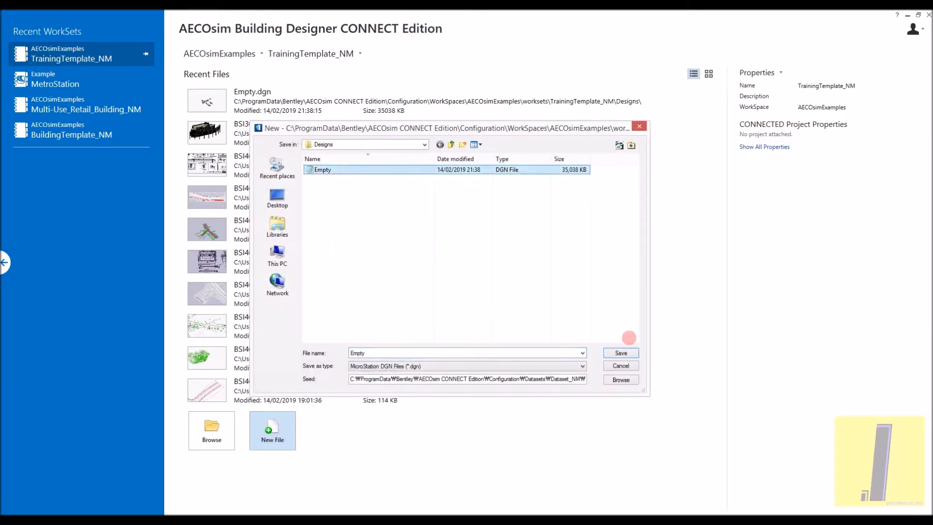
pyautogui.click(621, 353)
pyautogui.click(494, 267)
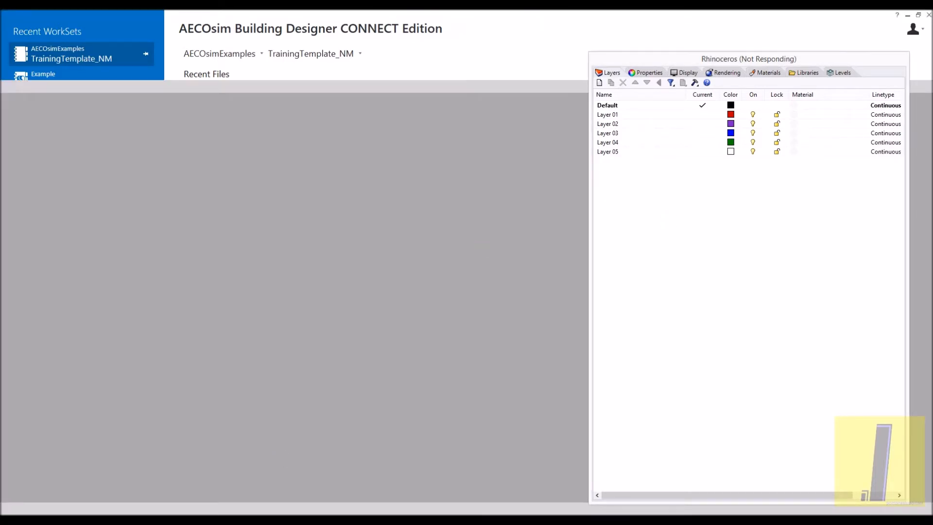
# - Choose to keep waiting for Rhino to respond and maximize the isometric View 1 of the new AECOsim file
pyautogui.click(906, 16)
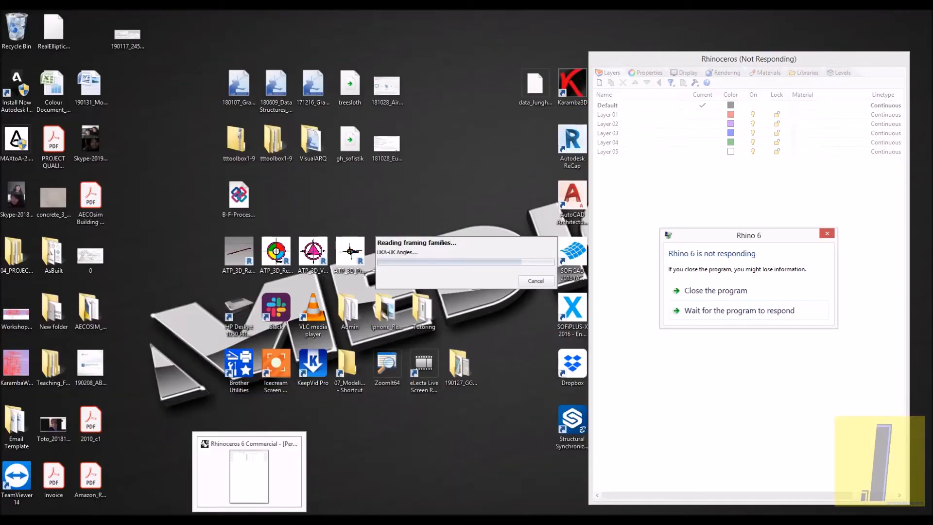
pyautogui.click(713, 317)
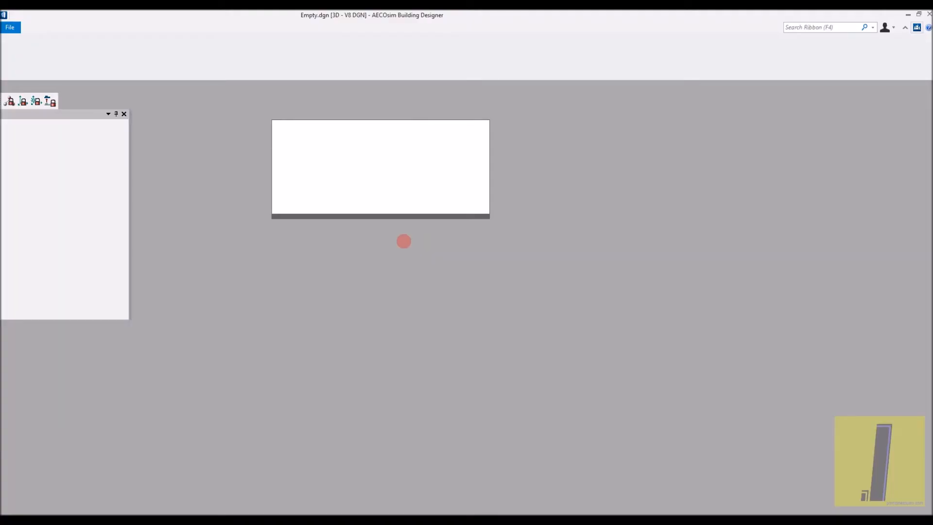
pyautogui.moveTo(250, 521)
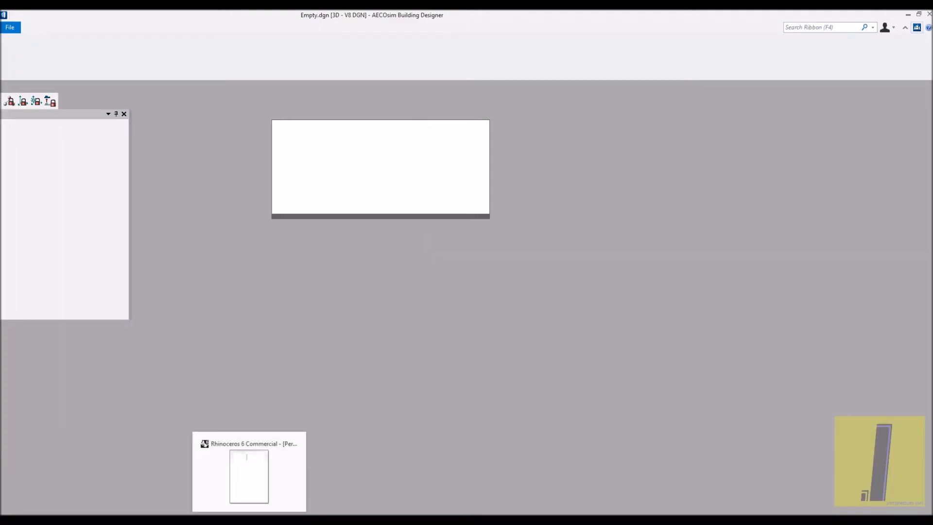
pyautogui.click(260, 471)
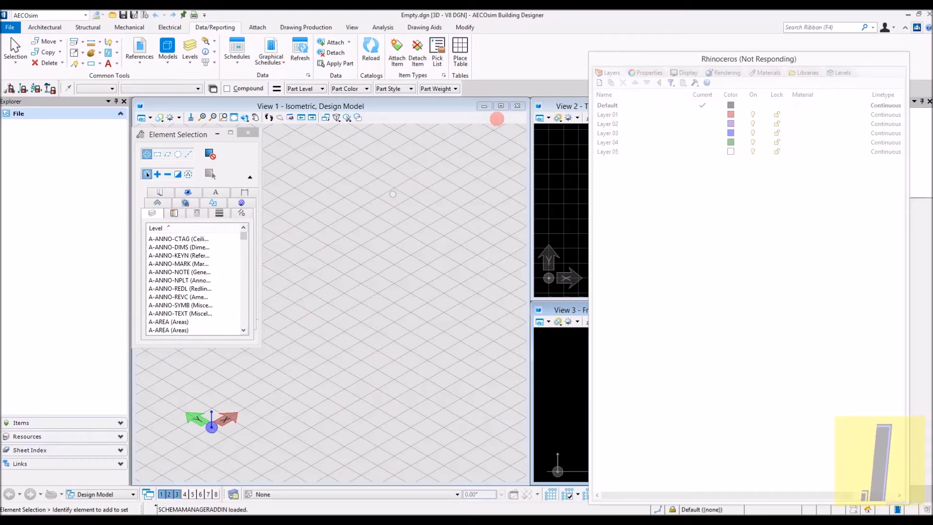
pyautogui.click(501, 106)
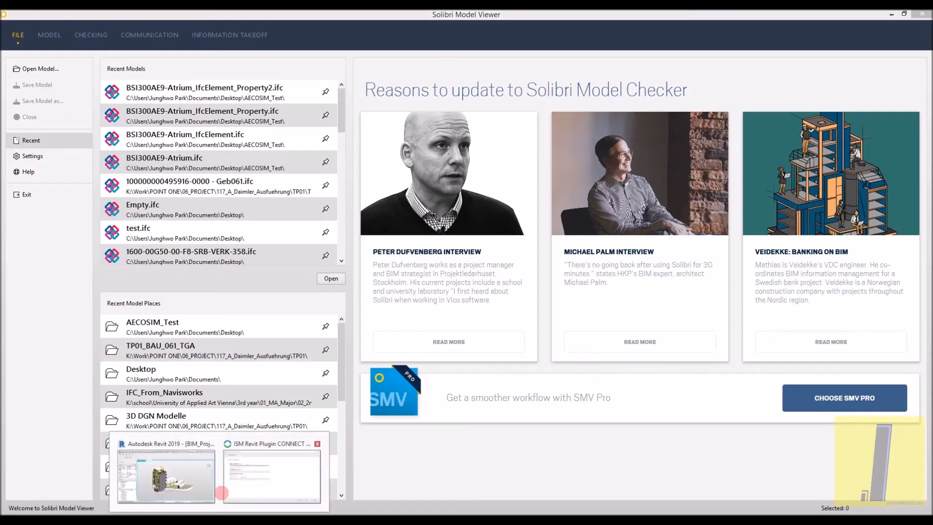
pyautogui.click(184, 479)
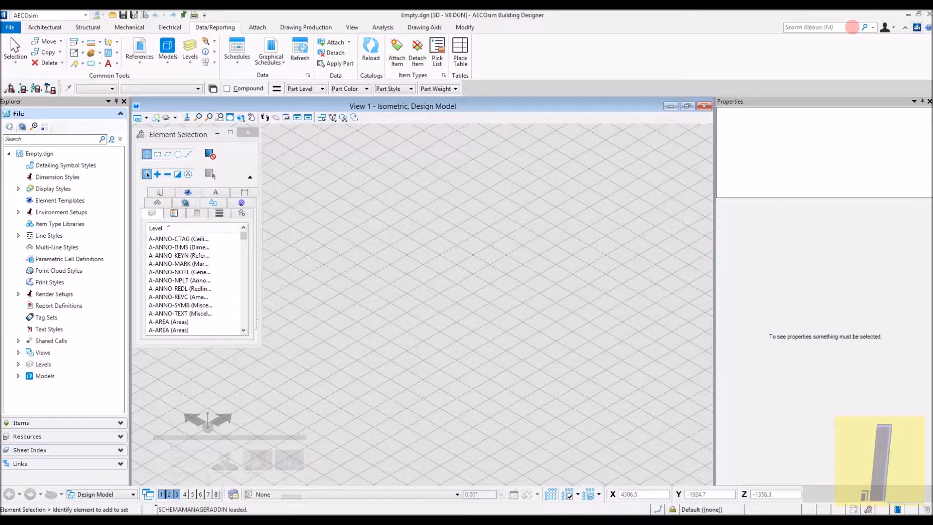
pyautogui.click(892, 14)
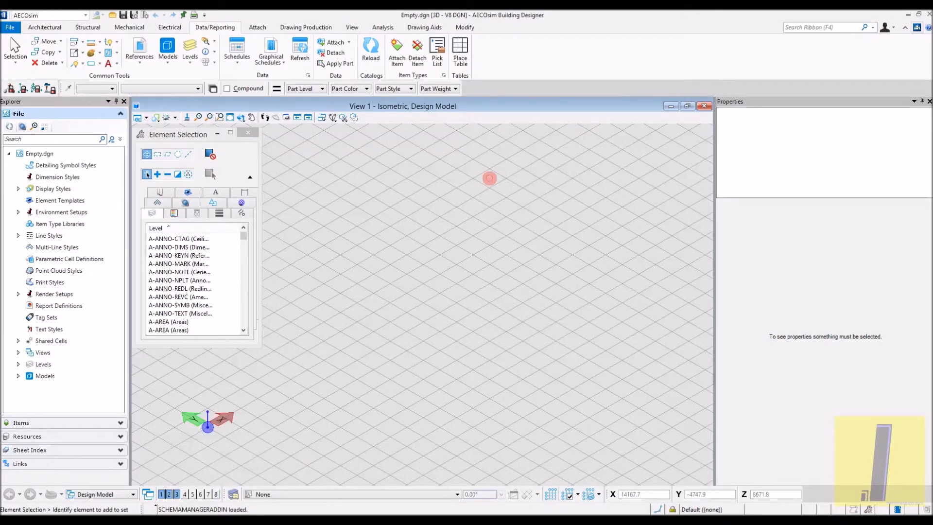
pyautogui.hotkey('alt', 'Tab')
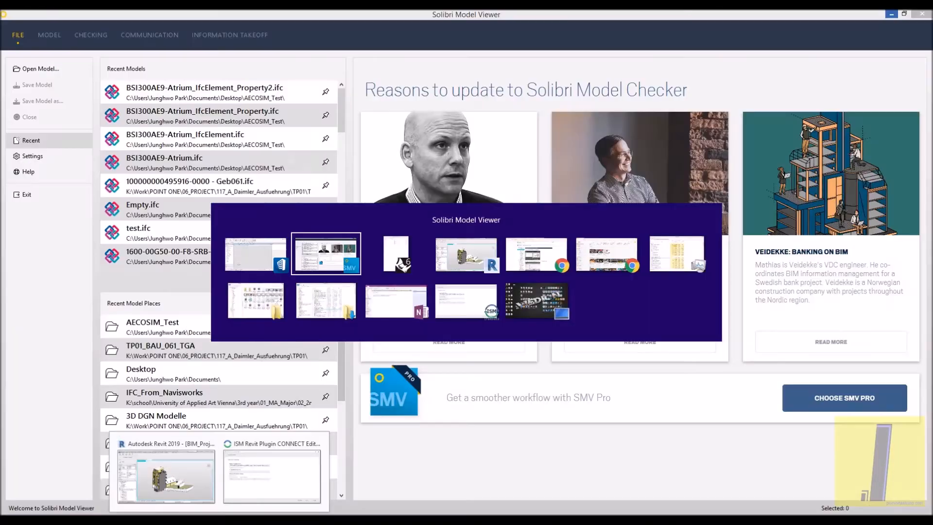
pyautogui.hotkey('alt', 'Tab')
pyautogui.hotkey('alt', 'Tab')
pyautogui.hotkey('alt', 'Tab')
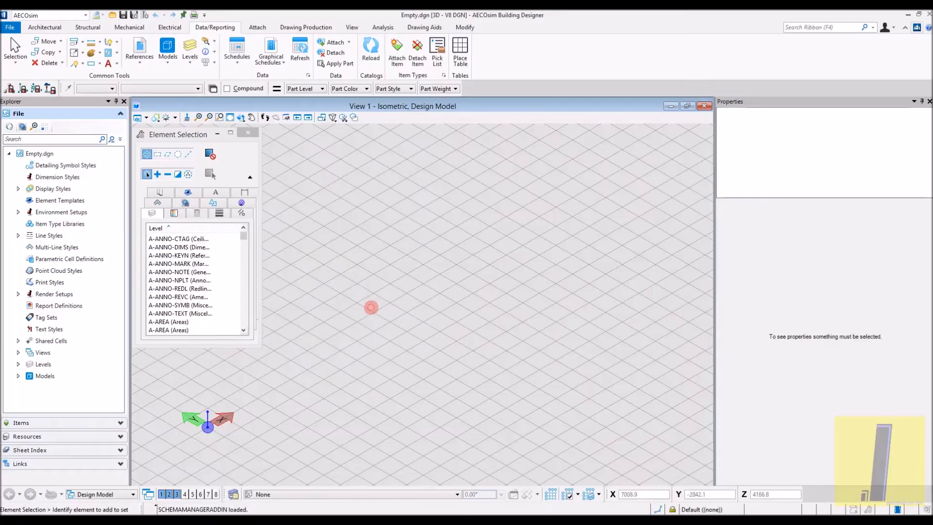
# - Clear the desktop and switch to the ISM Revit Plugin's Create Repository window
pyautogui.press('super+d')
pyautogui.click(219, 519)
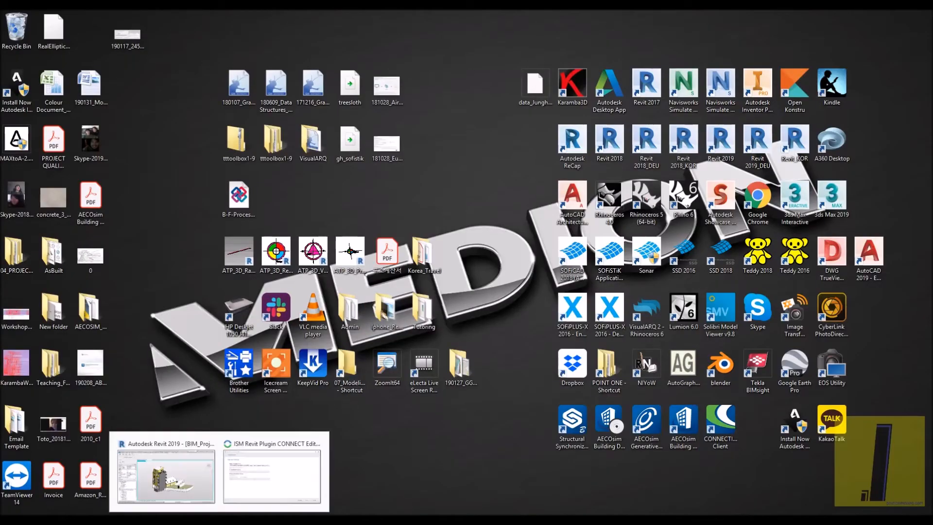
pyautogui.click(219, 501)
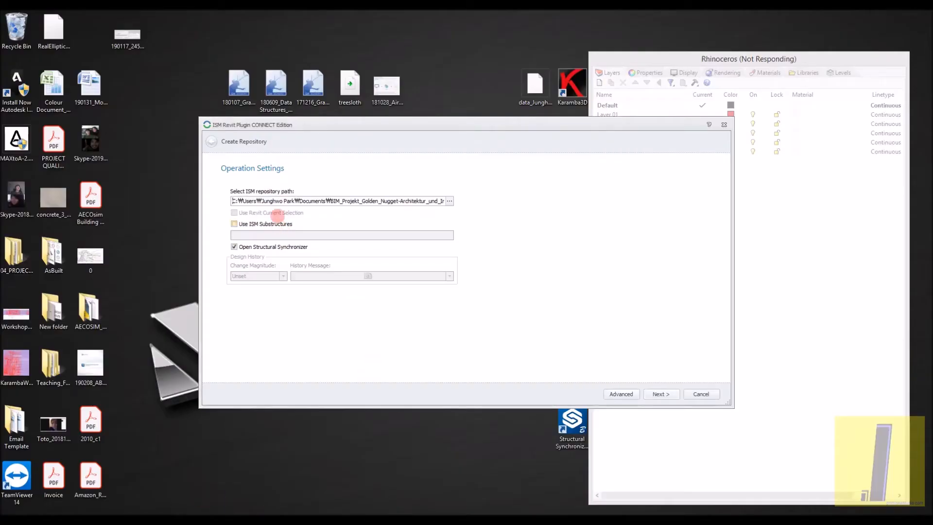
# - Enable ISM substructures for the new repository, keep the proposed path, name the substructure test and proceed to the export mappings
pyautogui.click(271, 225)
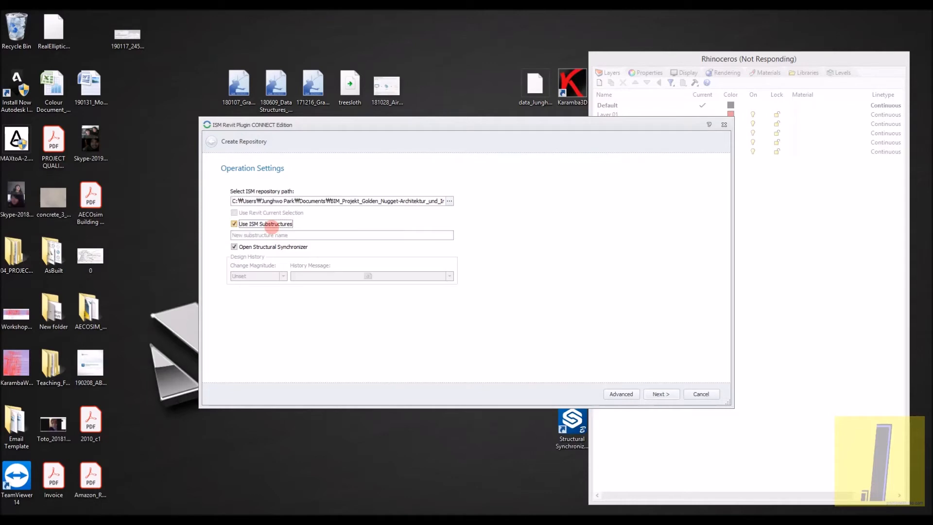
pyautogui.moveTo(360, 201); pyautogui.dragTo(461, 206)
pyautogui.rightClick(460, 206)
pyautogui.moveTo(322, 200); pyautogui.dragTo(445, 203)
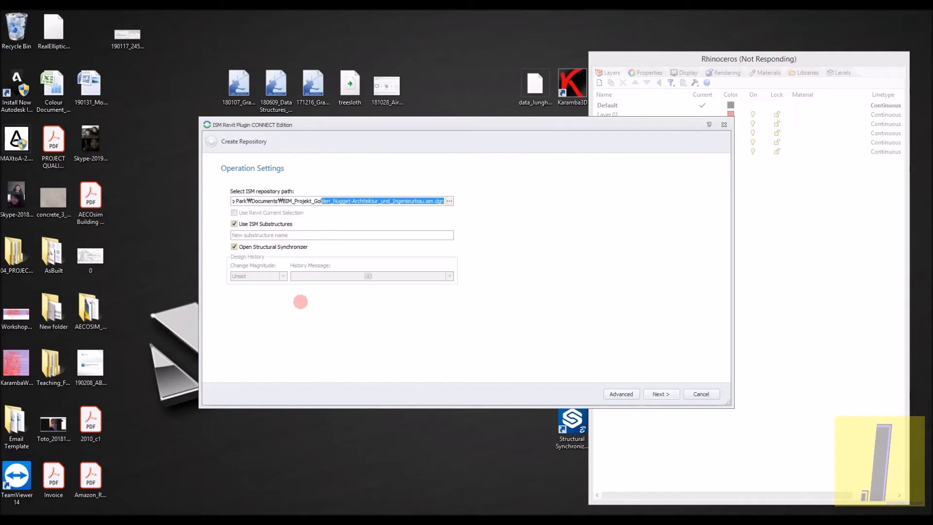
pyautogui.click(661, 394)
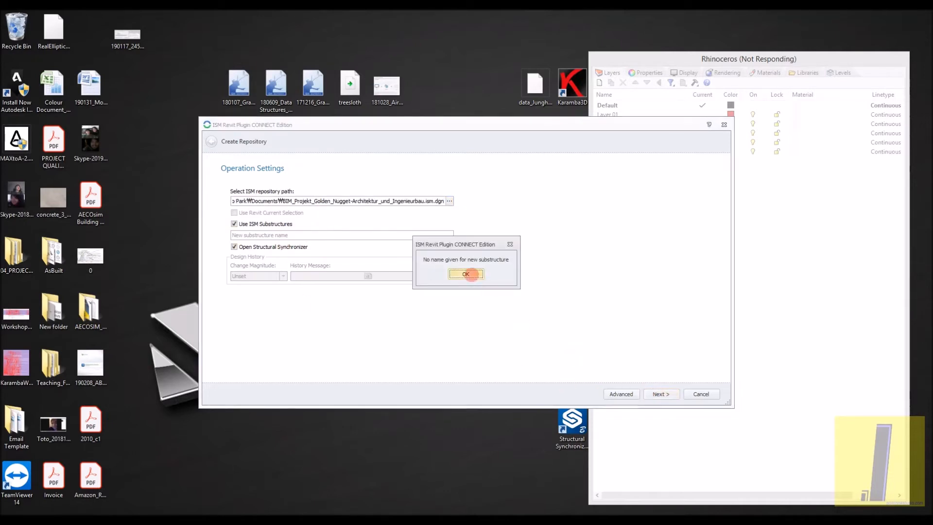
pyautogui.click(469, 275)
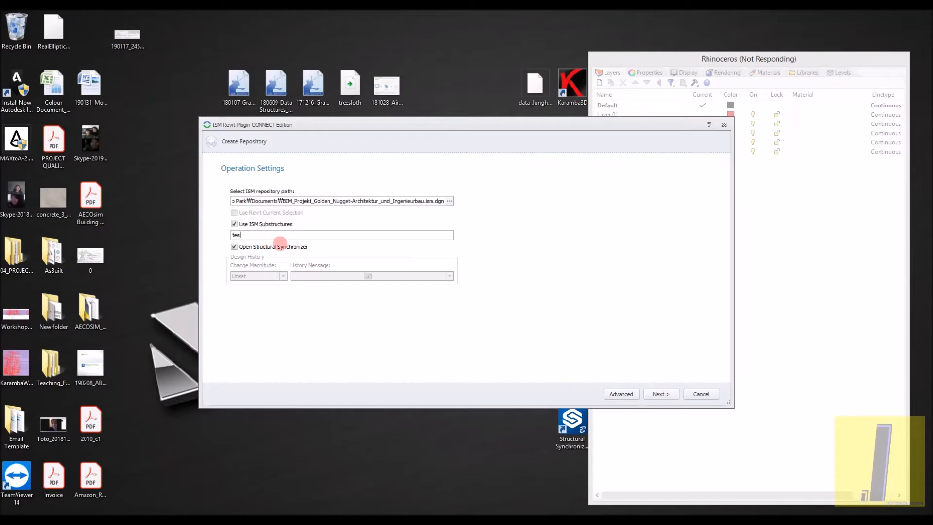
pyautogui.click(663, 394)
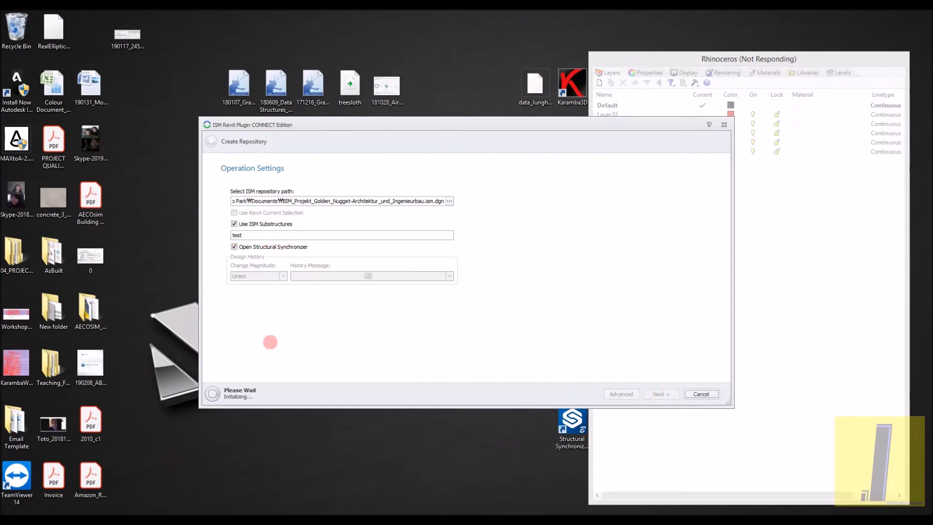
# - Proceed past the load case and material export mappings, leaving all their items unmapped
pyautogui.moveTo(297, 126); pyautogui.dragTo(271, 117)
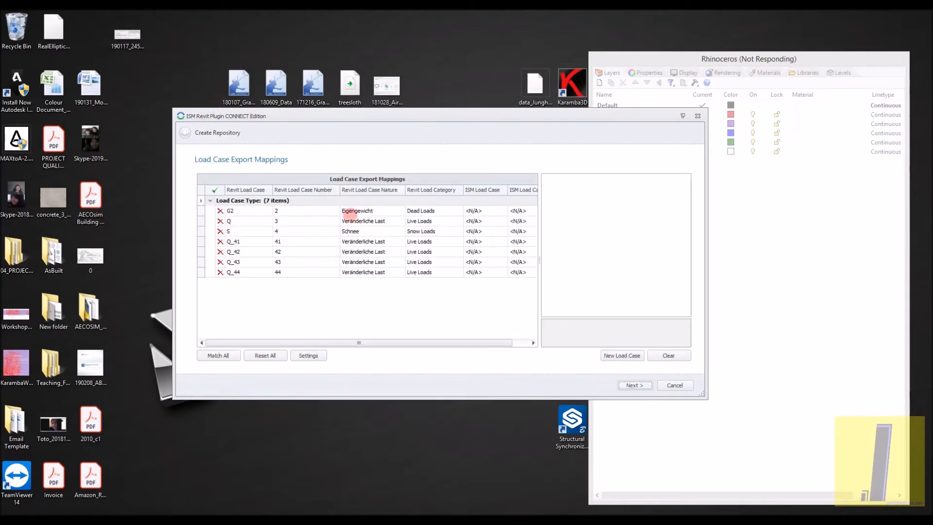
pyautogui.click(646, 385)
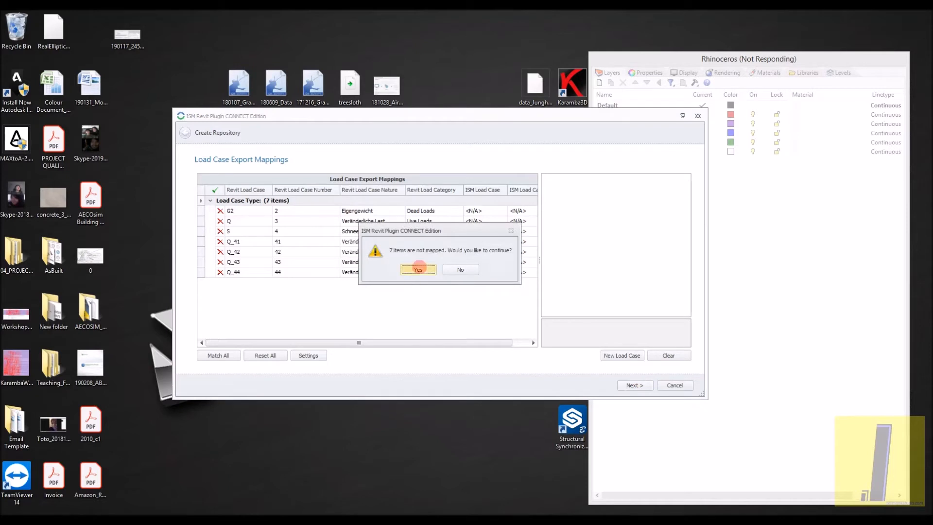
pyautogui.click(417, 269)
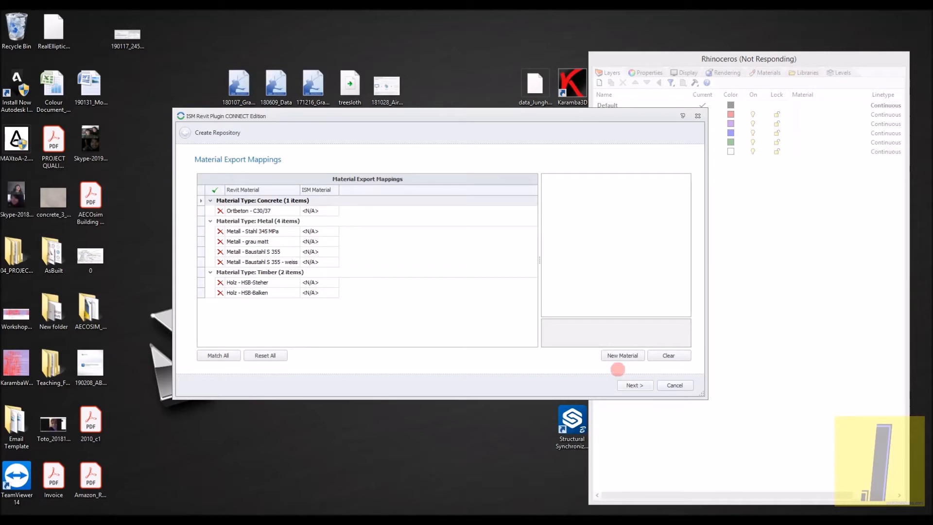
pyautogui.click(631, 385)
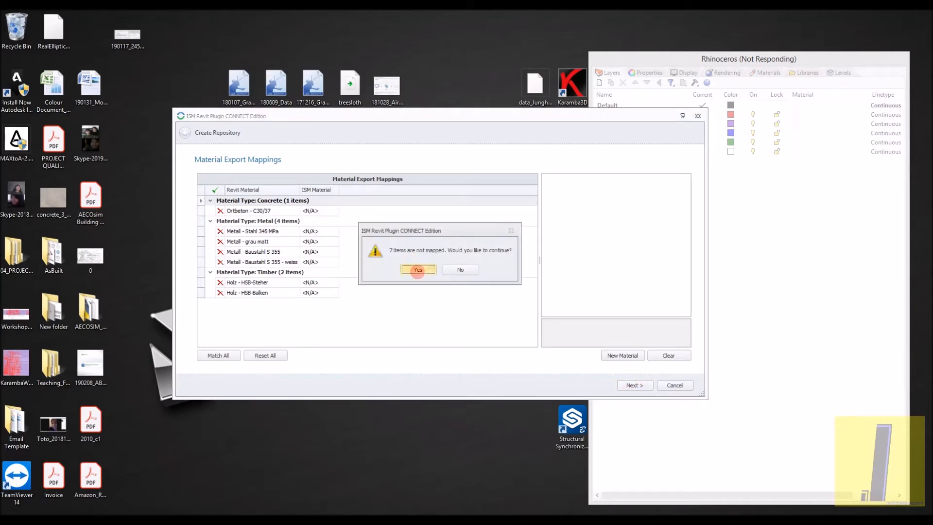
pyautogui.click(418, 270)
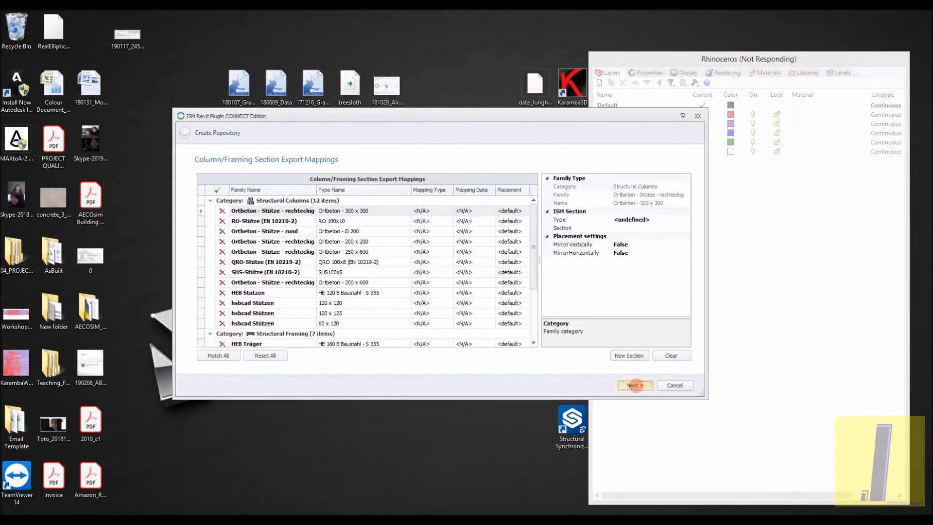
# - Proceed past the remaining export mappings, including column and framing sections, leaving their items unmapped, and start the data export
pyautogui.click(633, 385)
pyautogui.click(419, 269)
pyautogui.click(635, 385)
pyautogui.click(419, 269)
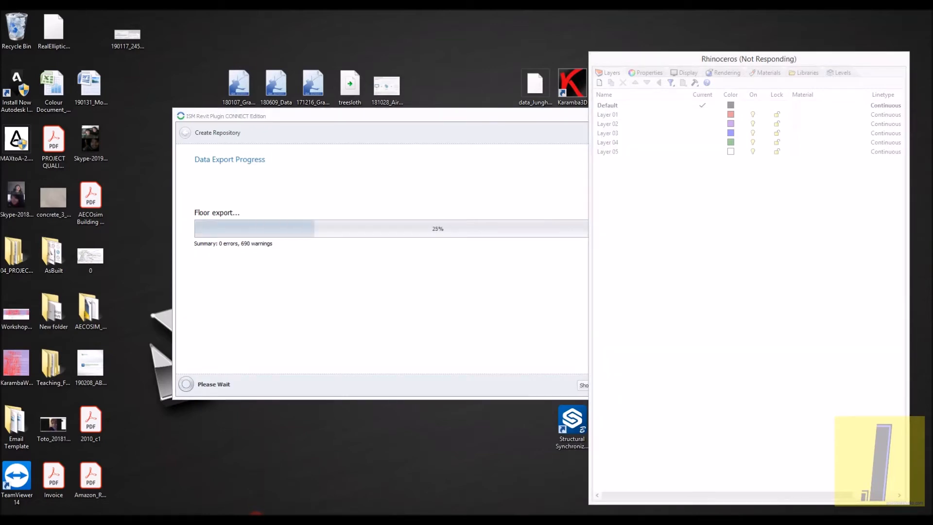
# - Switch to Rhino to check the imported model and go on to AECOsim's Empty.dgn while the export runs
pyautogui.hotkey('alt', 'Tab')
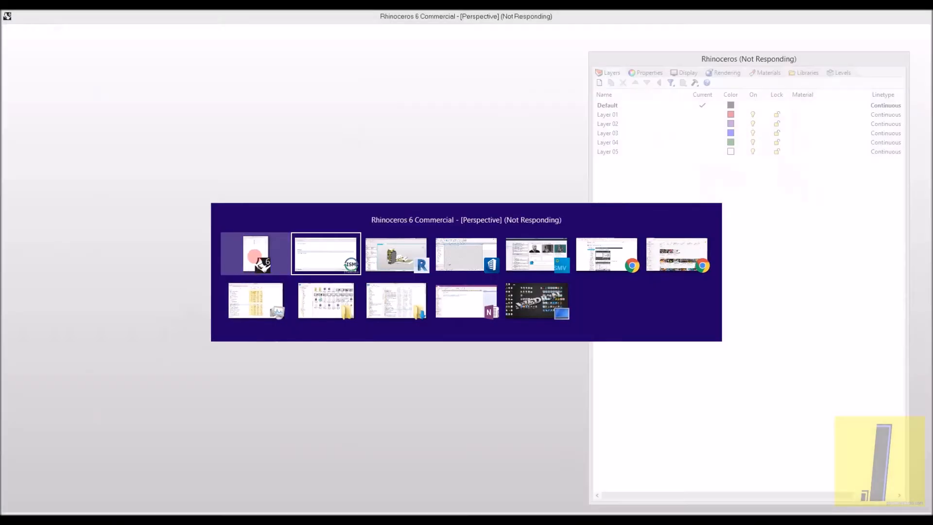
pyautogui.click(255, 254)
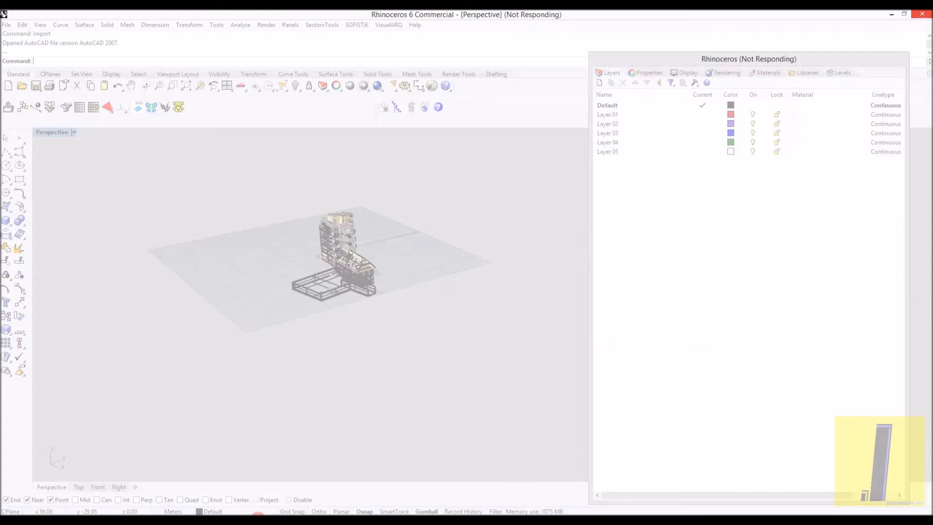
pyautogui.moveTo(279, 519)
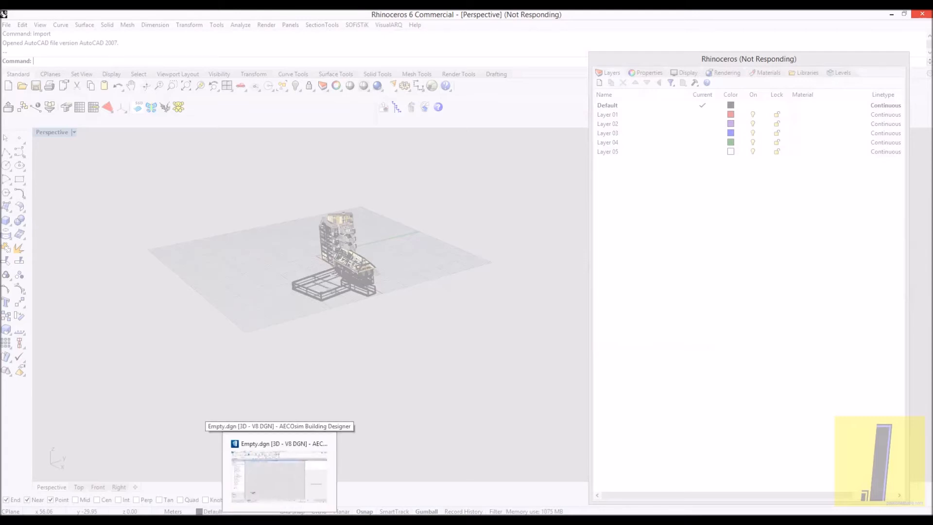
pyautogui.click(280, 477)
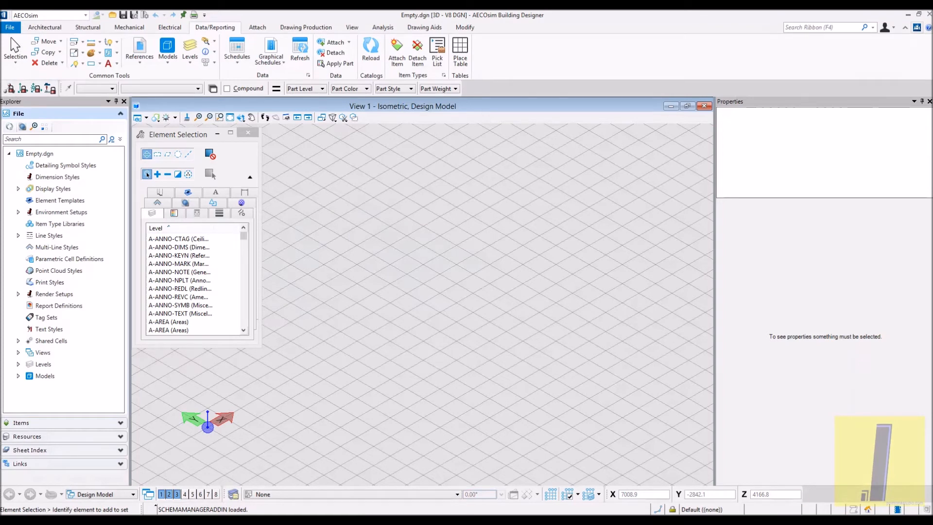
pyautogui.click(844, 519)
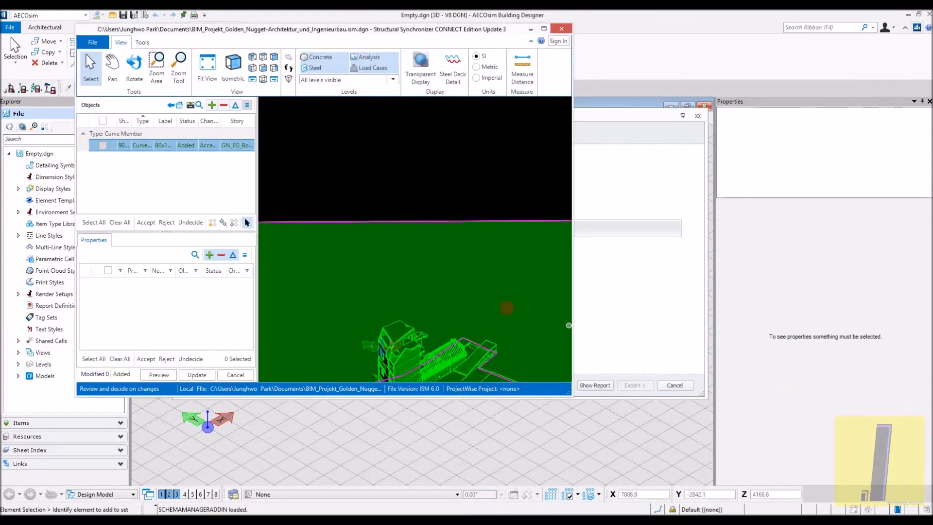
pyautogui.scroll(-5, 360, 246)
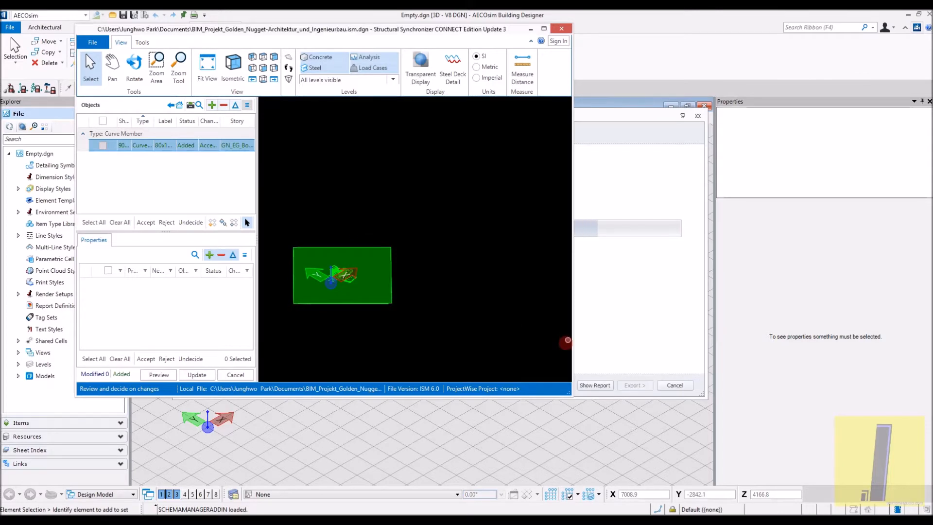
# - Move the export progress window aside and maximize the Structural Synchronizer window for reviewing the new repository
pyautogui.click(636, 321)
pyautogui.moveTo(394, 116); pyautogui.dragTo(579, 107)
pyautogui.moveTo(220, 521)
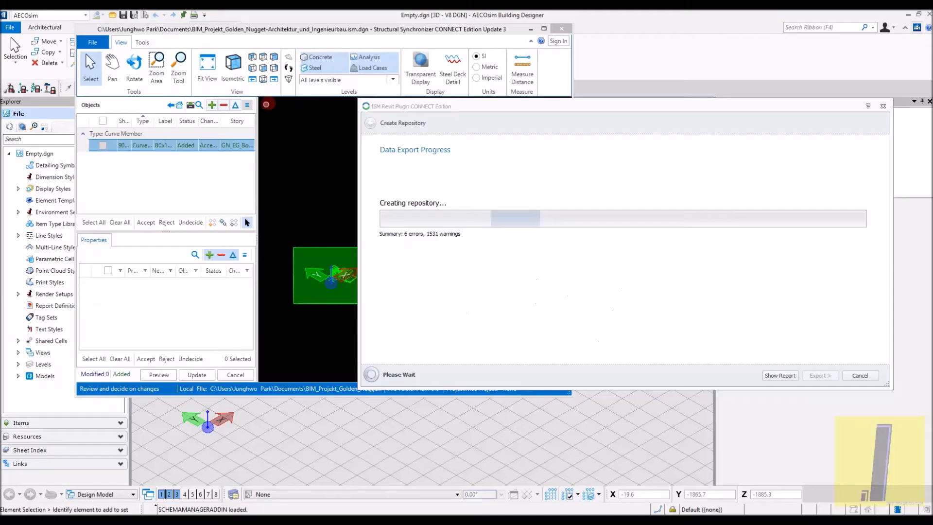
pyautogui.click(252, 30)
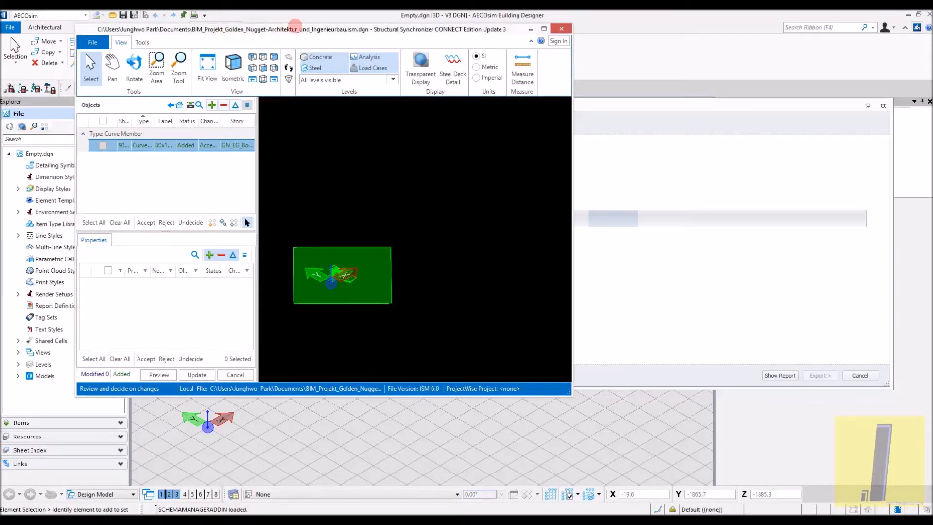
pyautogui.moveTo(310, 31); pyautogui.dragTo(387, 106)
pyautogui.scroll(3, 436, 302)
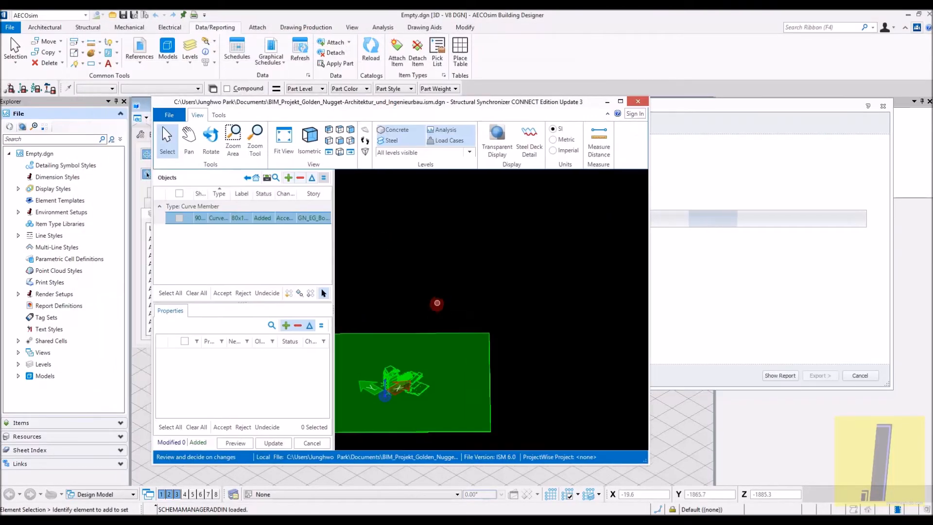
pyautogui.moveTo(435, 306); pyautogui.dragTo(470, 265, button='middle')
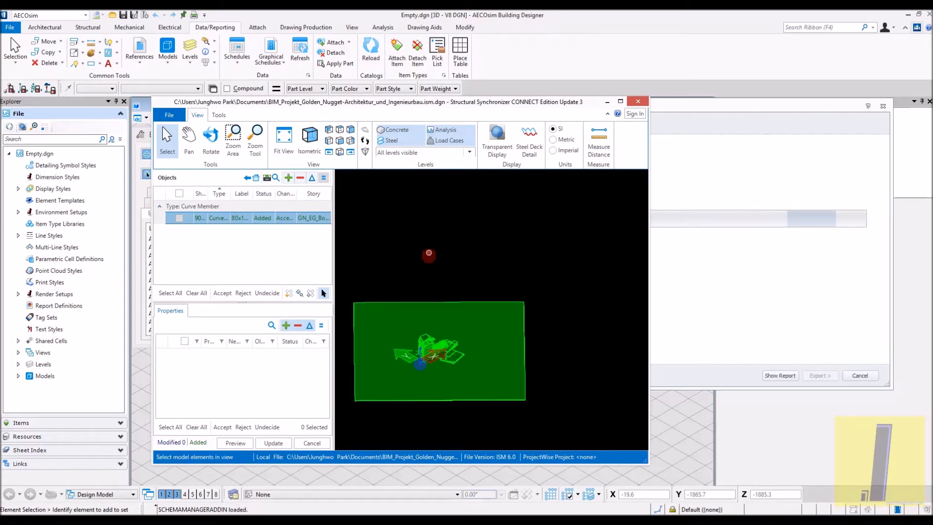
pyautogui.moveTo(405, 307); pyautogui.dragTo(438, 272, button='middle')
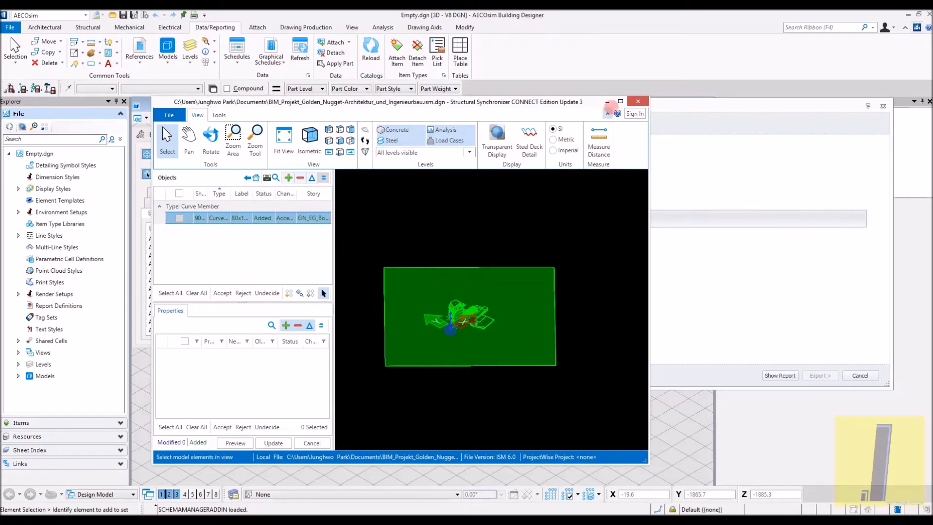
pyautogui.click(621, 101)
# - Select the 190 mm slab in the tower's upper storey and review its properties
pyautogui.scroll(2, 463, 231)
pyautogui.scroll(5, 463, 231)
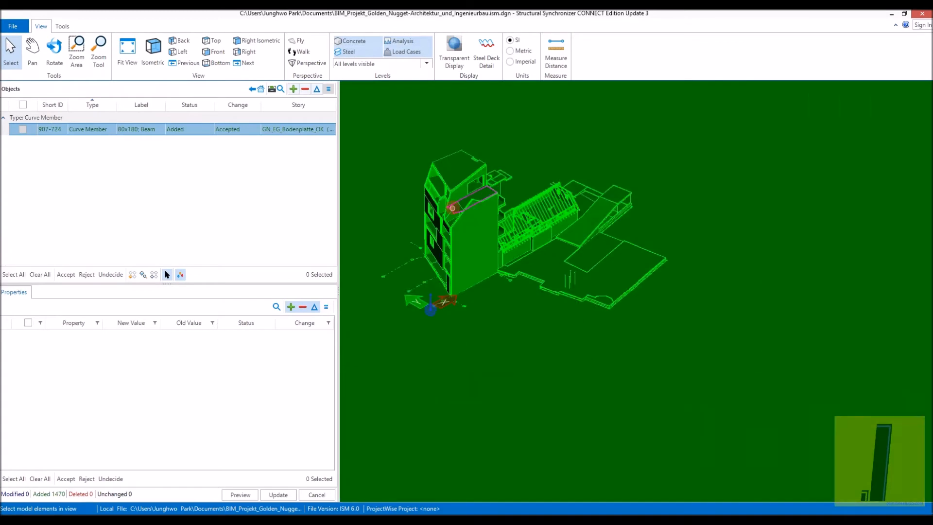
pyautogui.click(436, 204)
pyautogui.scroll(-2, 437, 205)
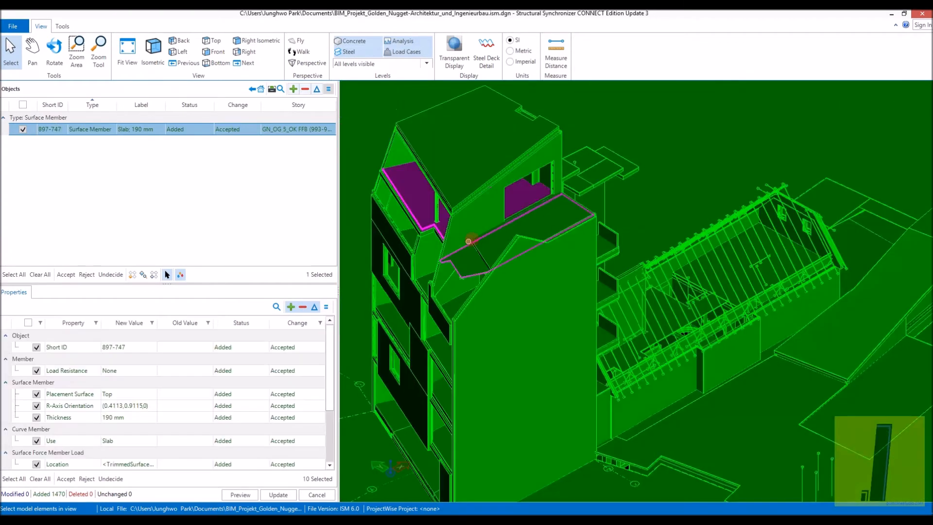
pyautogui.moveTo(469, 239); pyautogui.dragTo(510, 219, button='middle')
pyautogui.scroll(4, 704, 334)
pyautogui.scroll(2, 704, 335)
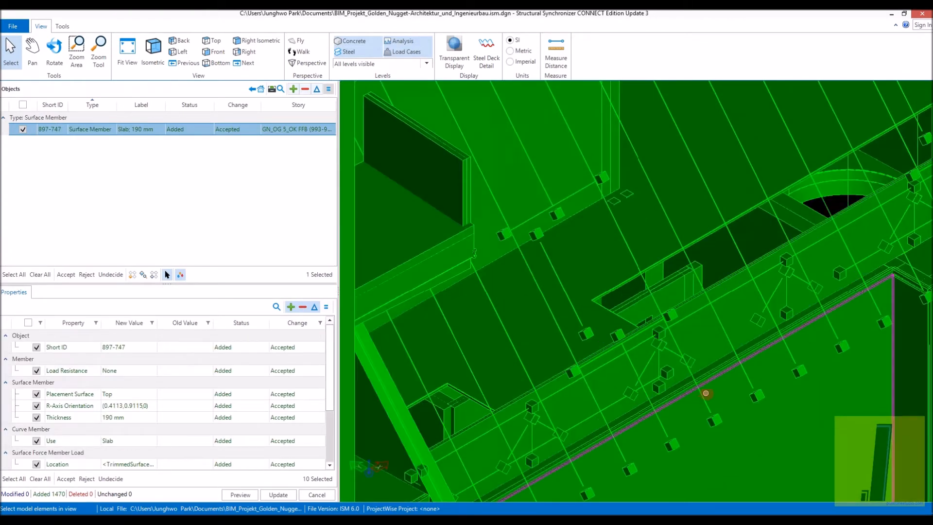
pyautogui.scroll(-6, 707, 409)
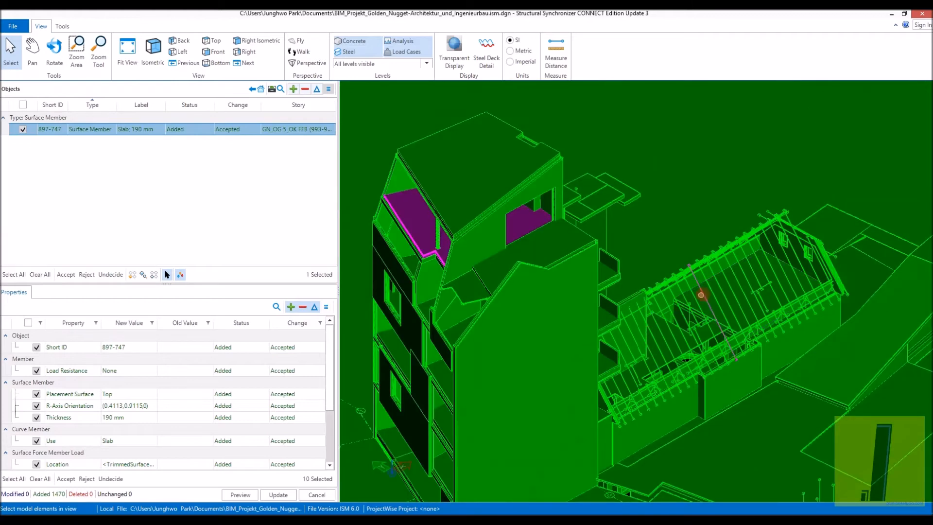
pyautogui.scroll(3, 700, 295)
pyautogui.click(88, 352)
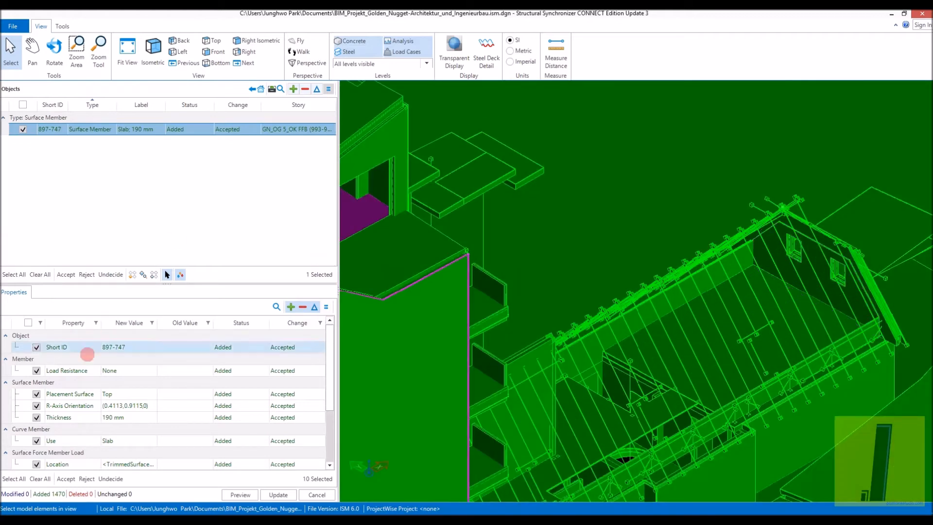
pyautogui.scroll(-3, 321, 408)
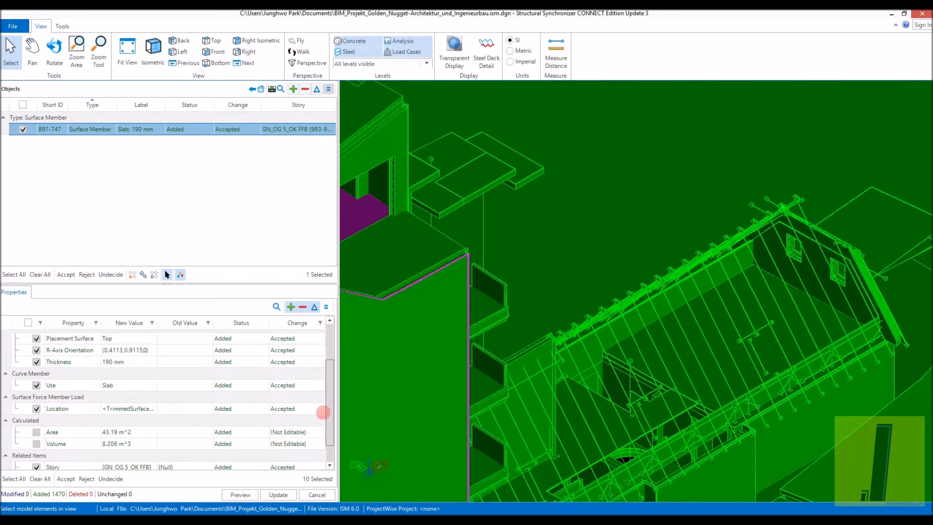
pyautogui.click(240, 494)
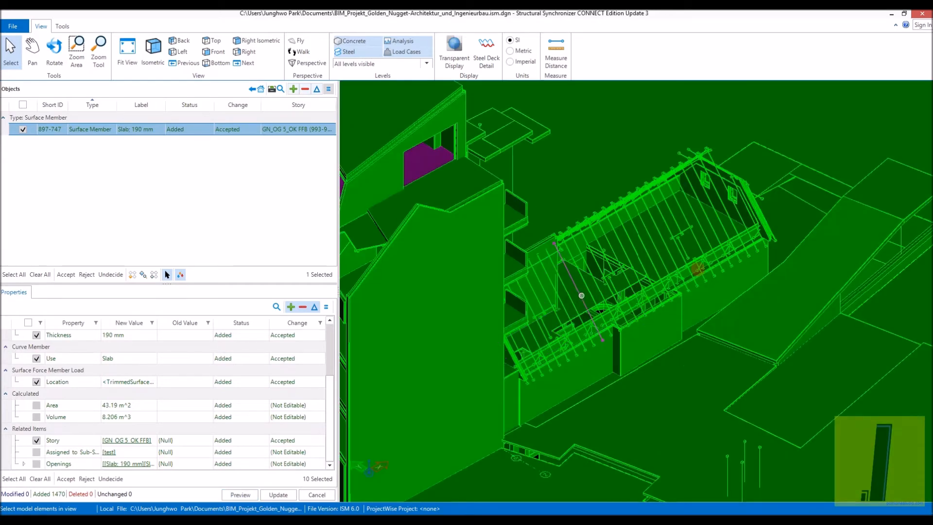
# - Examine the tower's column, slabs and walls and the rear building's roof framing in the isometric view
pyautogui.scroll(-3, 686, 265)
pyautogui.scroll(3, 617, 262)
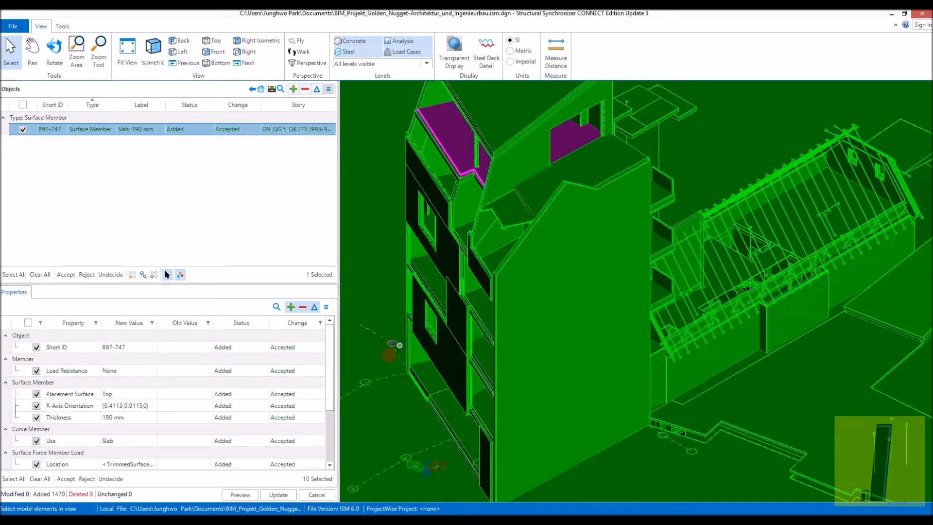
pyautogui.scroll(-2, 645, 206)
pyautogui.scroll(4, 499, 170)
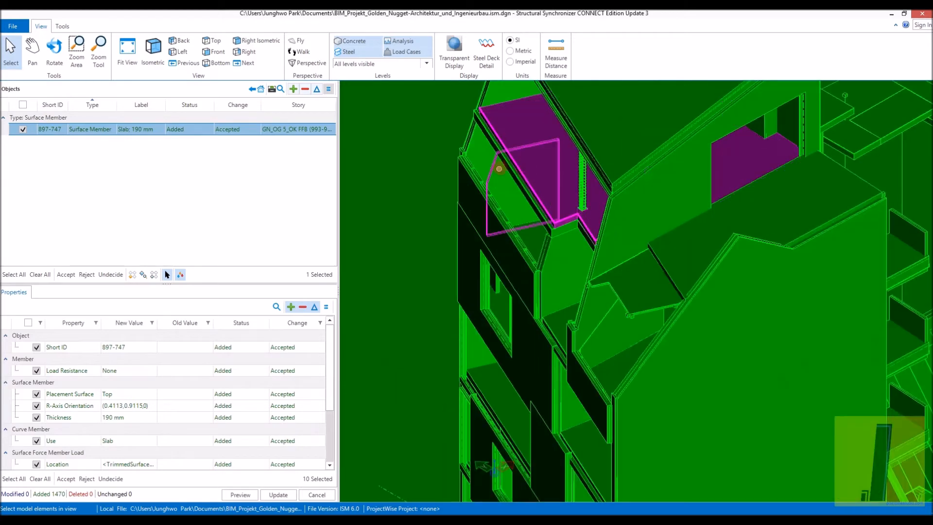
pyautogui.scroll(3, 499, 169)
pyautogui.scroll(3, 597, 279)
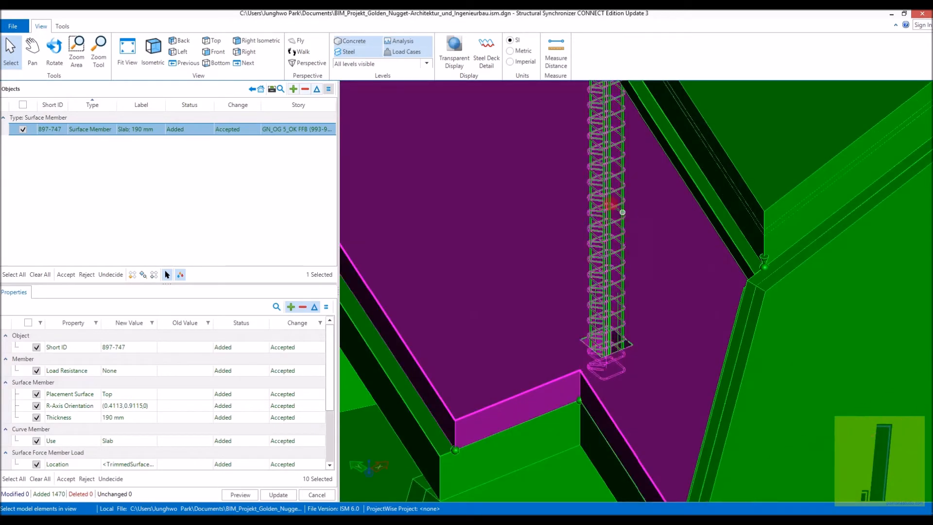
pyautogui.scroll(-4, 637, 225)
pyautogui.scroll(3, 776, 238)
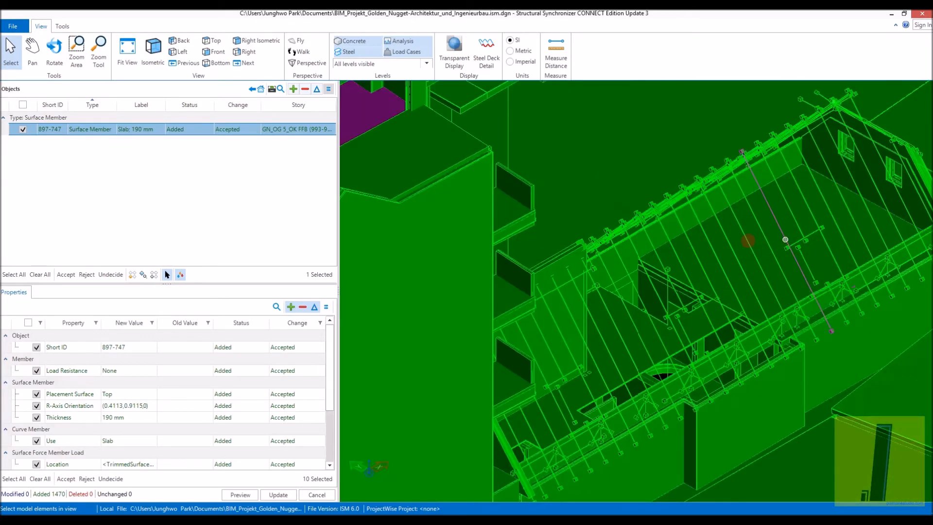
pyautogui.scroll(-3, 777, 237)
pyautogui.scroll(-3, 822, 252)
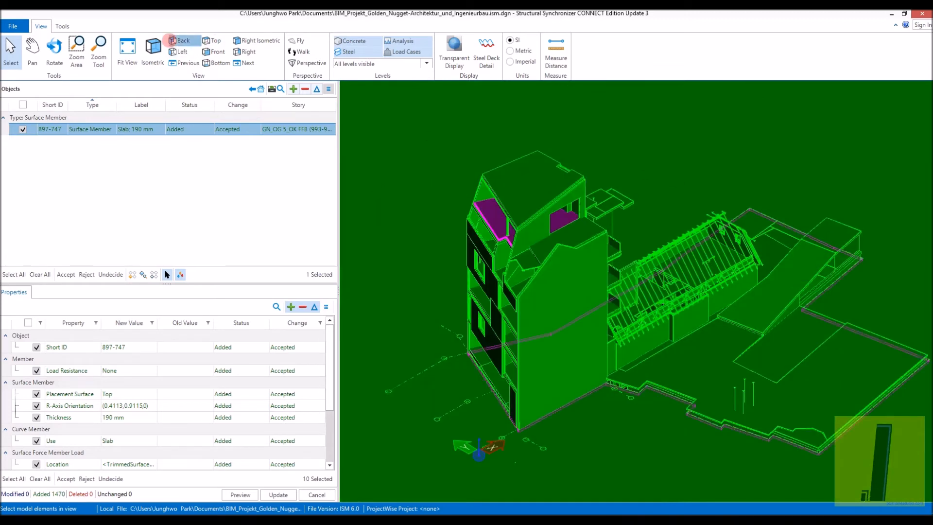
# - Show the model from the back and select the tower's 50 mm wall panels to inspect them
pyautogui.click(181, 40)
pyautogui.scroll(6, 760, 323)
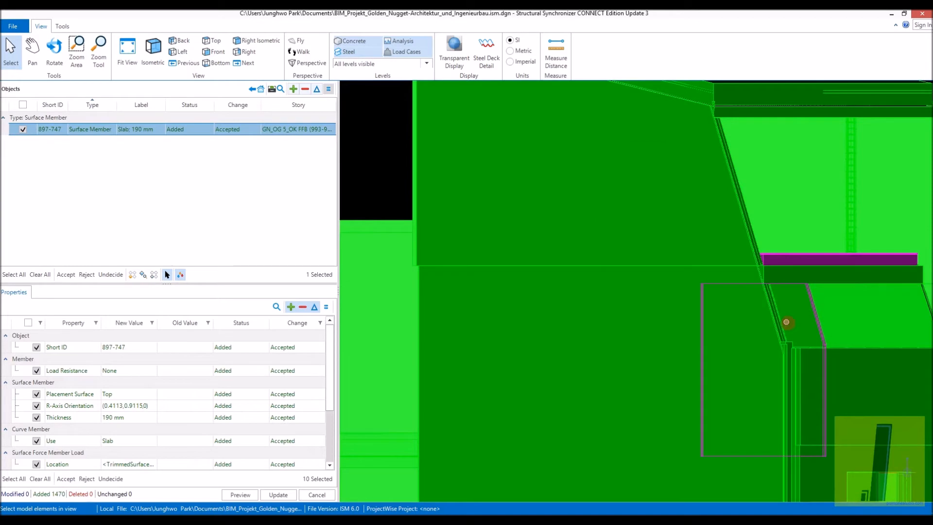
pyautogui.click(557, 333)
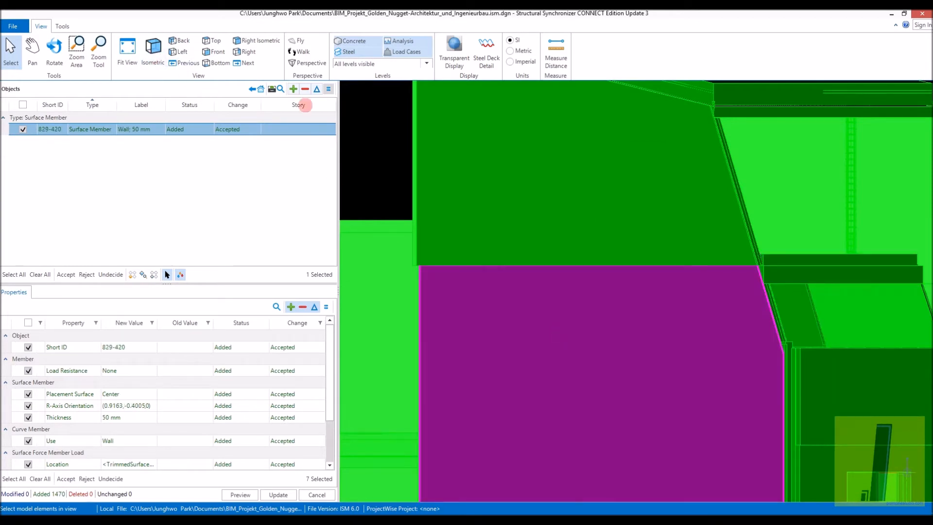
pyautogui.click(591, 229)
pyautogui.scroll(-5, 592, 231)
pyautogui.click(500, 227)
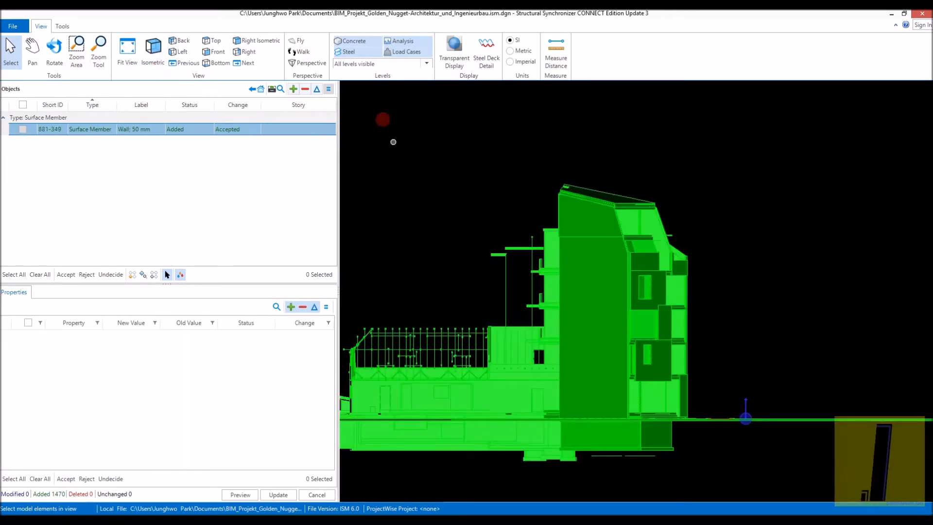
pyautogui.scroll(3, 608, 218)
pyautogui.moveTo(480, 153); pyautogui.dragTo(426, 255, button='middle')
pyautogui.moveTo(436, 163); pyautogui.dragTo(454, 102, button='middle')
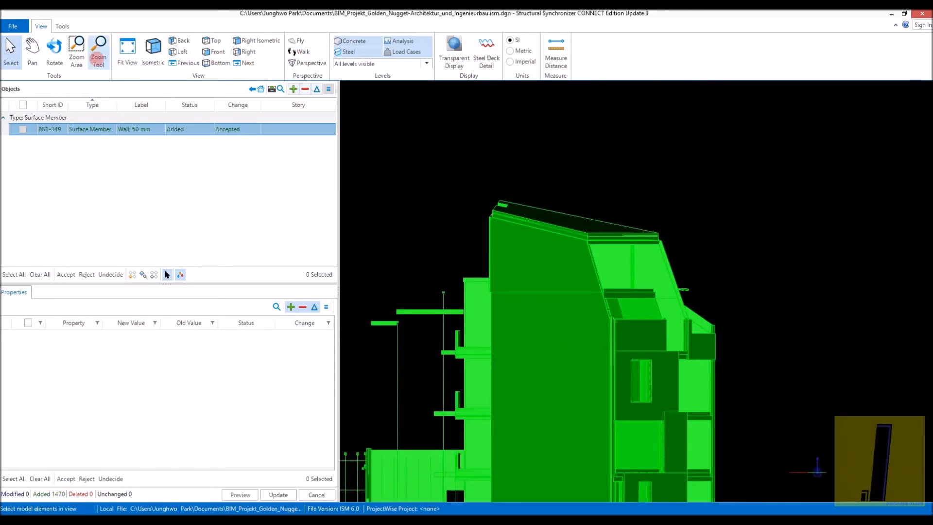
# - Rotate the model towards the tower's gabled side and select its 50 mm side wall for inspection
pyautogui.click(55, 55)
pyautogui.moveTo(450, 233); pyautogui.dragTo(729, 295)
pyautogui.moveTo(837, 292); pyautogui.dragTo(575, 364)
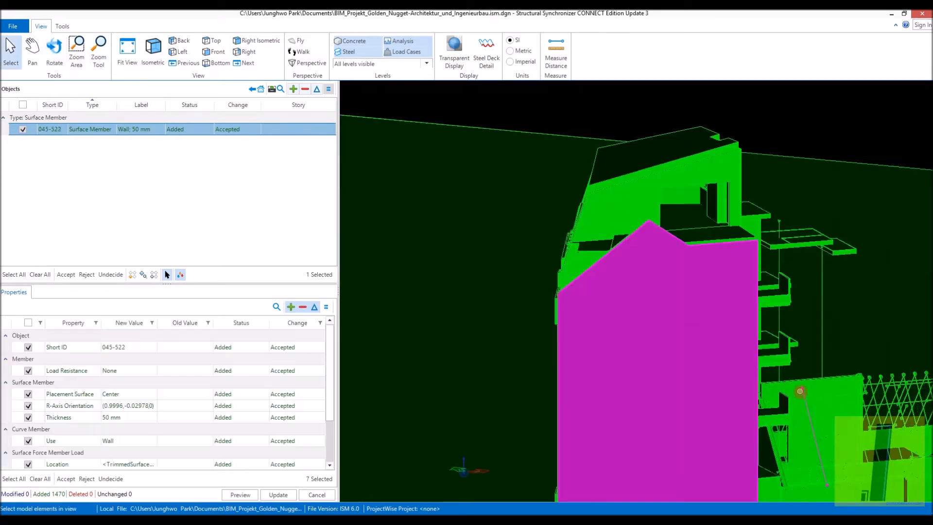
pyautogui.scroll(3, 799, 388)
pyautogui.moveTo(772, 319); pyautogui.dragTo(666, 346)
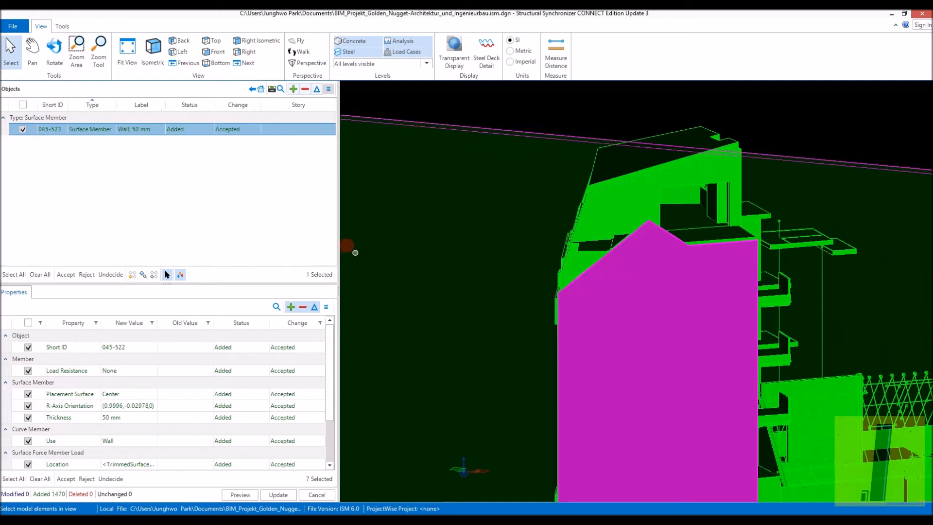
# - Rotate the model towards the rear building and select the 250 mm wall with the door opening behind the rafters
pyautogui.click(59, 50)
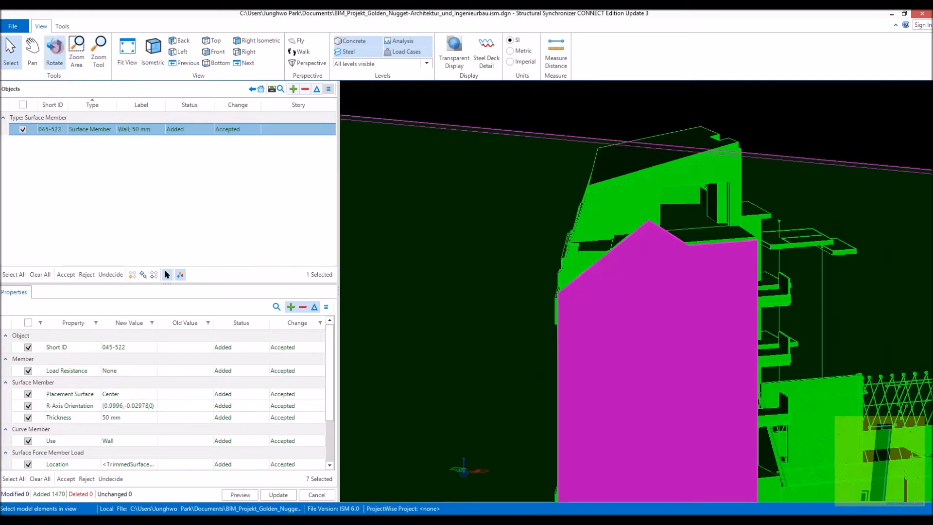
pyautogui.moveTo(430, 314)
pyautogui.mouseDown()
pyautogui.moveTo(714, 348)
pyautogui.moveTo(614, 328)
pyautogui.moveTo(400, 358)
pyautogui.moveTo(643, 313)
pyautogui.moveTo(534, 325)
pyautogui.mouseUp()
pyautogui.click(11, 50)
pyautogui.scroll(3, 442, 398)
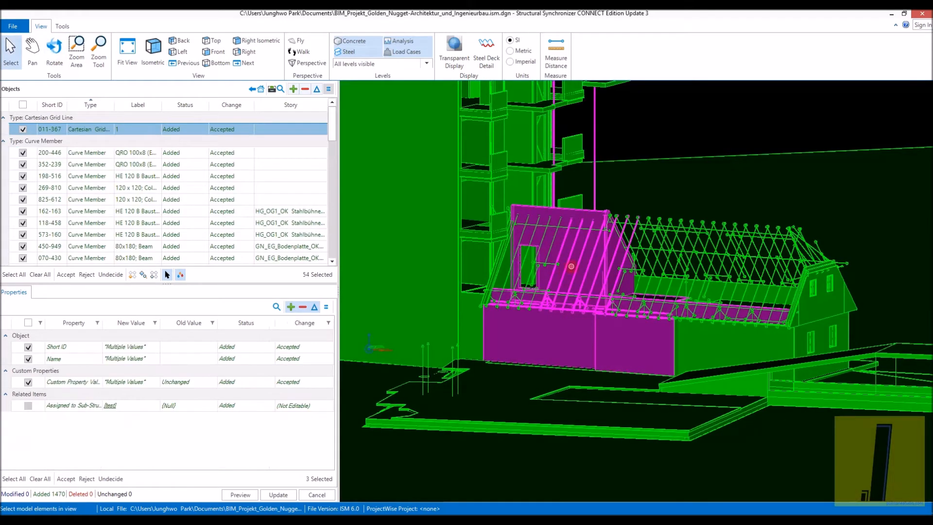
pyautogui.scroll(5, 573, 266)
pyautogui.click(586, 260)
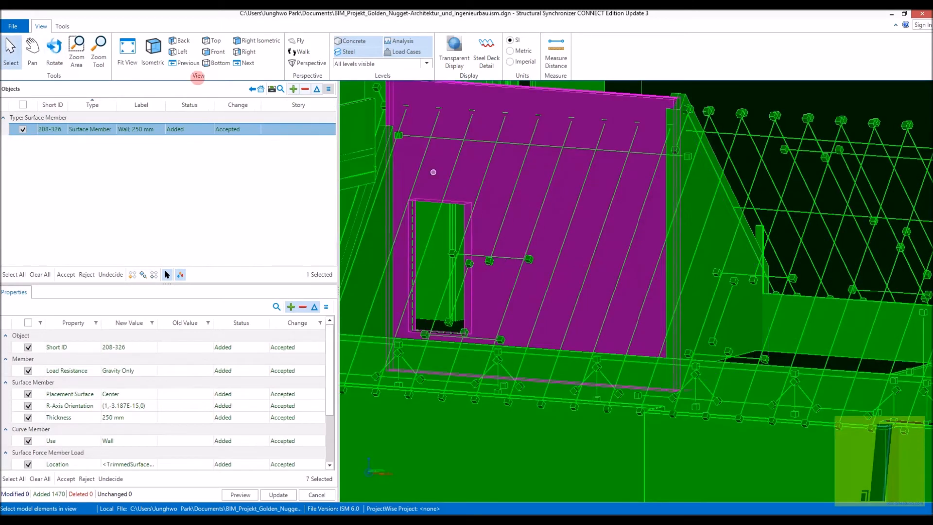
# - Rotate the model further, check the repository export progress and return to inspecting the geometry in Structural Synchronizer
pyautogui.click(55, 50)
pyautogui.moveTo(724, 244); pyautogui.dragTo(559, 297)
pyautogui.click(219, 520)
pyautogui.click(295, 464)
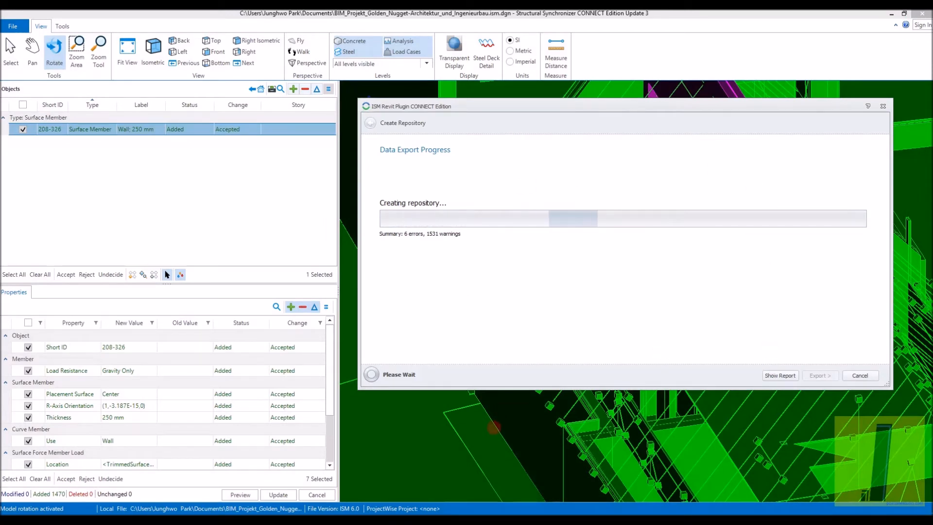
pyautogui.click(509, 394)
pyautogui.scroll(5, 637, 291)
pyautogui.scroll(-10, 637, 291)
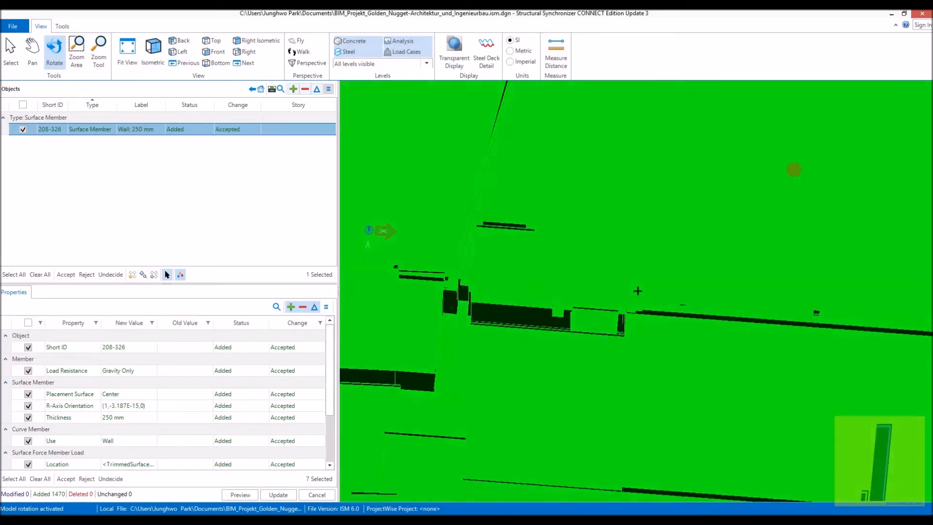
# - Rotate the model around to the tower's balcony side and select the 200 mm stairwell slab for inspection
pyautogui.scroll(-5, 638, 291)
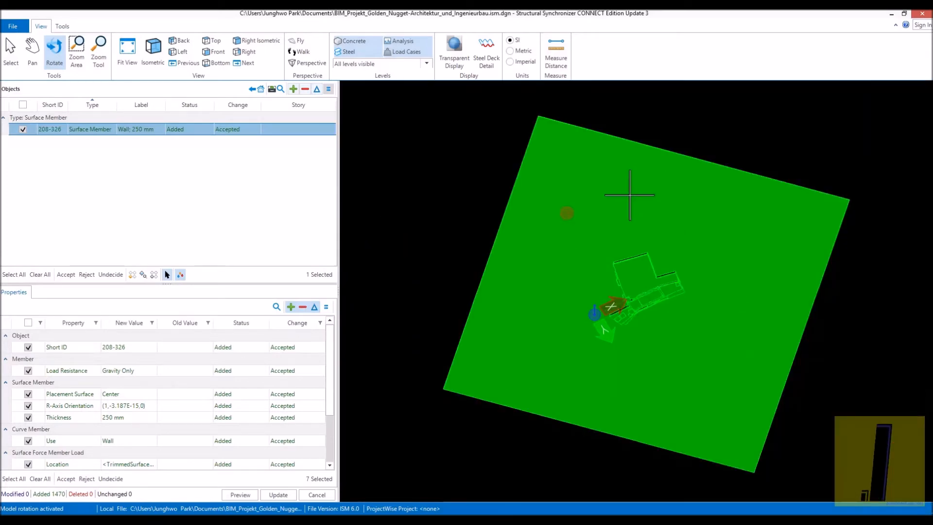
pyautogui.moveTo(658, 233); pyautogui.dragTo(707, 325)
pyautogui.rightClick(707, 326)
pyautogui.scroll(5, 675, 291)
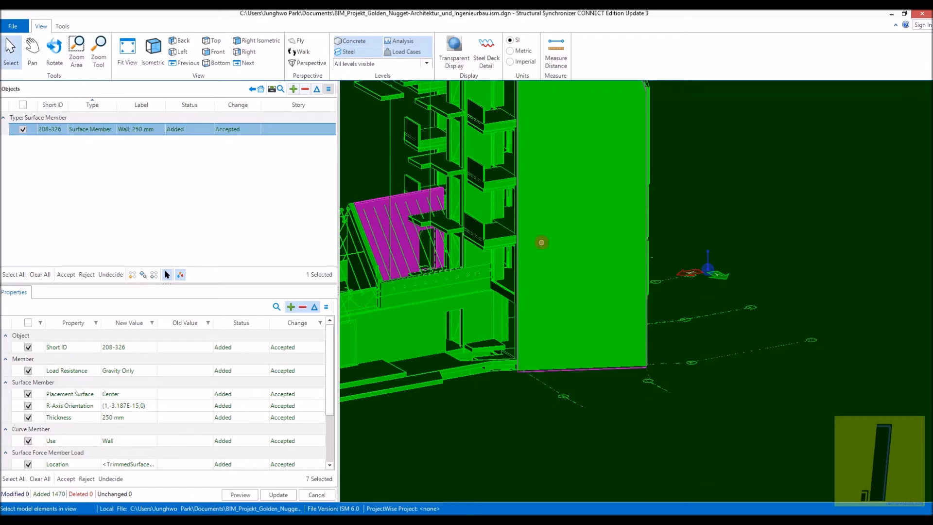
pyautogui.moveTo(542, 242)
pyautogui.mouseDown()
pyautogui.moveTo(613, 264)
pyautogui.moveTo(720, 356)
pyautogui.mouseUp()
pyautogui.click(55, 53)
pyautogui.rightClick(719, 356)
pyautogui.scroll(3, 458, 227)
pyautogui.moveTo(635, 269); pyautogui.dragTo(681, 229)
pyautogui.scroll(-3, 673, 276)
pyautogui.click(678, 292)
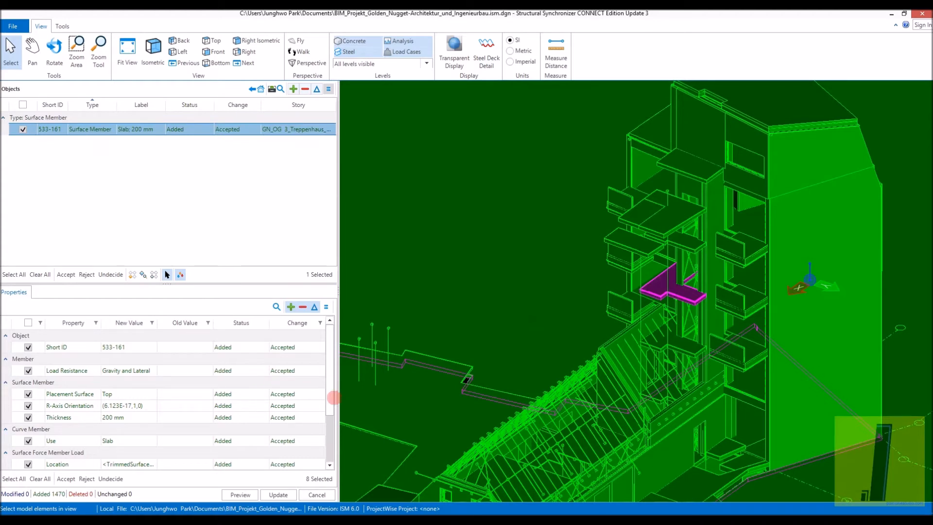
# - Review the stairwell slab's properties, then inspect the 200 mm lift shaft slab and the large ground slab
pyautogui.moveTo(334, 398); pyautogui.dragTo(334, 388)
pyautogui.scroll(-2, 323, 396)
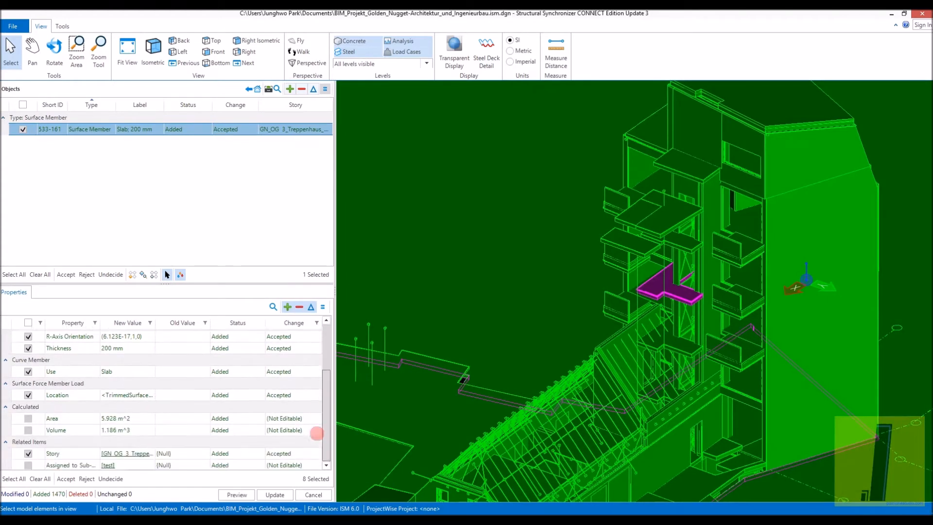
pyautogui.scroll(3, 315, 437)
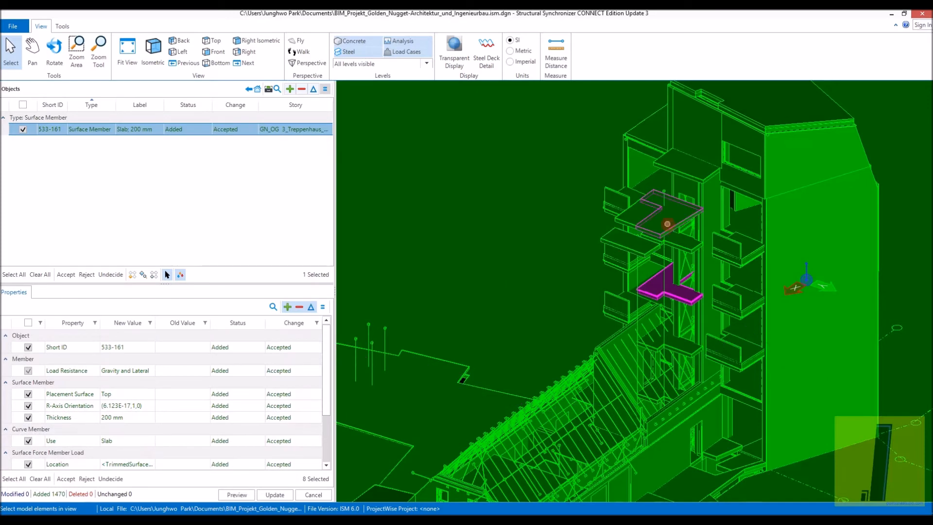
pyautogui.click(607, 242)
pyautogui.click(607, 241)
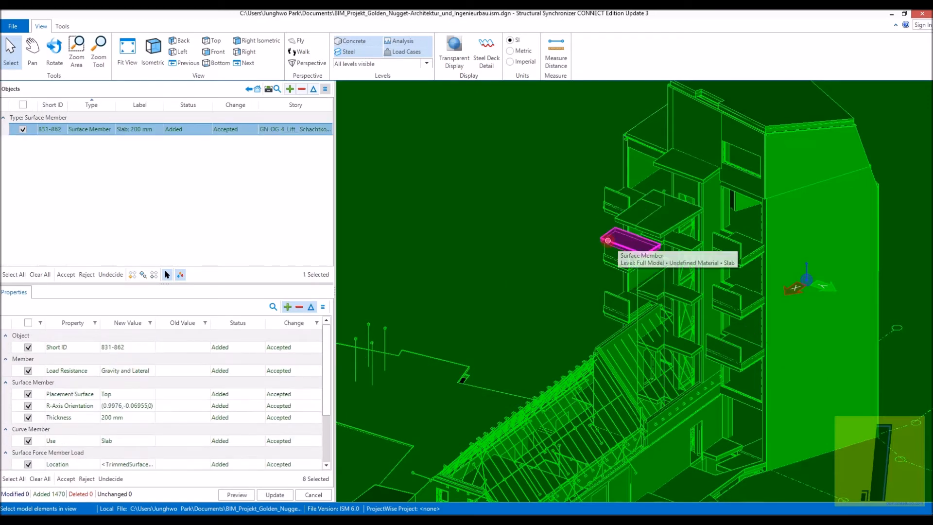
pyautogui.scroll(3, 611, 244)
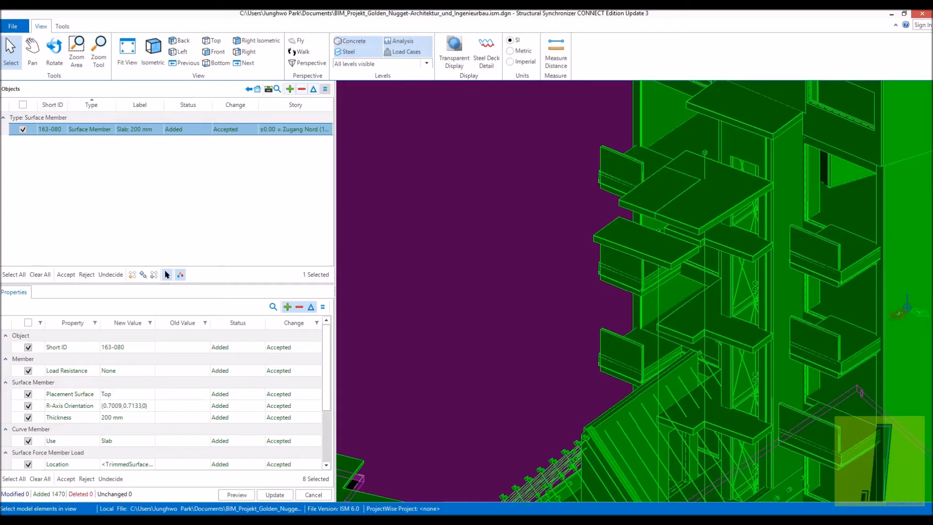
pyautogui.scroll(-5, 461, 308)
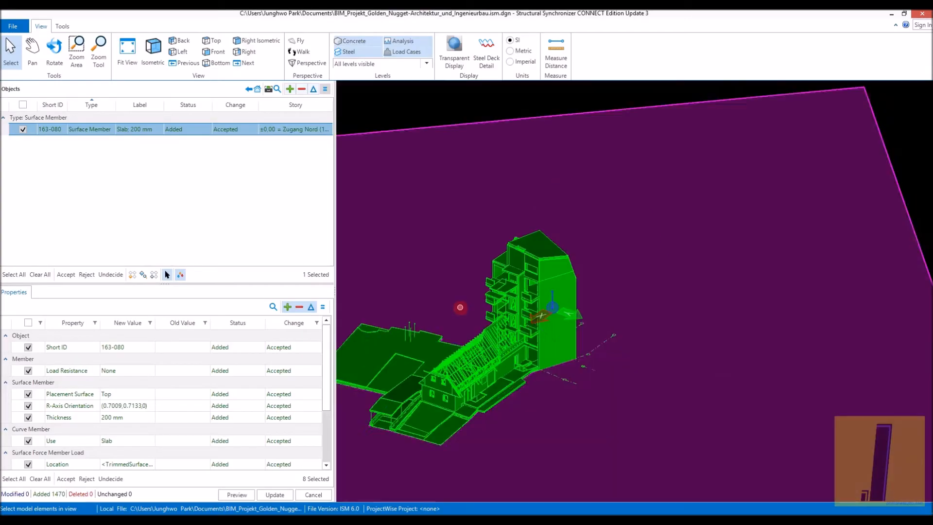
# - Close Structural Synchronizer and bring up the ISM Revit plugin's Create Repository dialog
pyautogui.moveTo(666, 13); pyautogui.dragTo(583, 60)
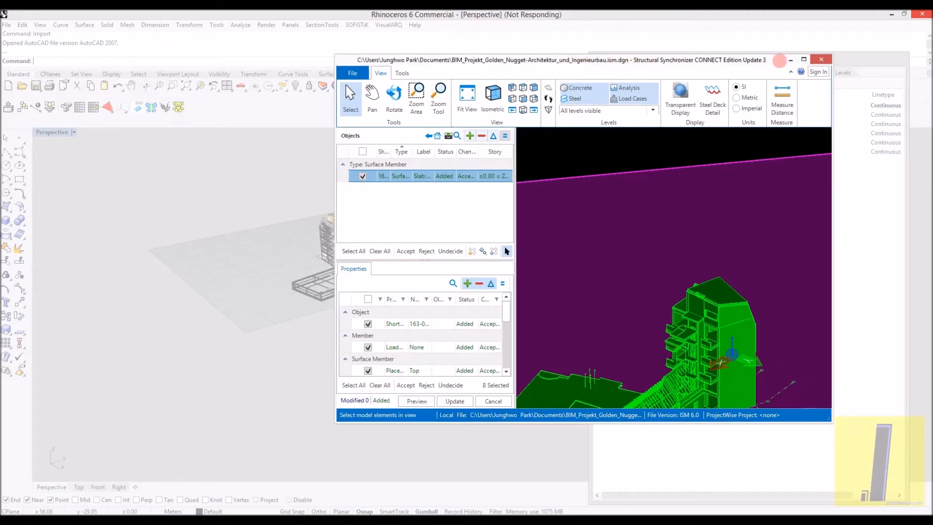
pyautogui.click(821, 59)
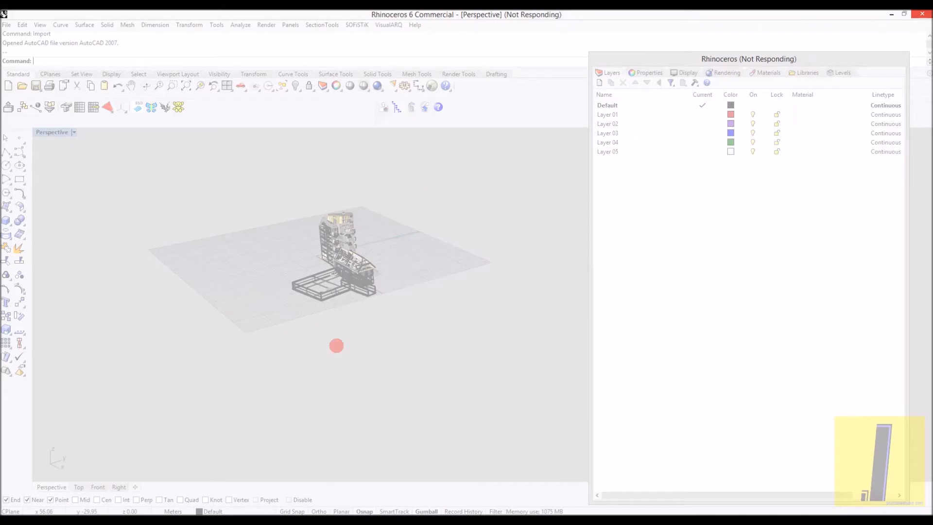
pyautogui.click(251, 503)
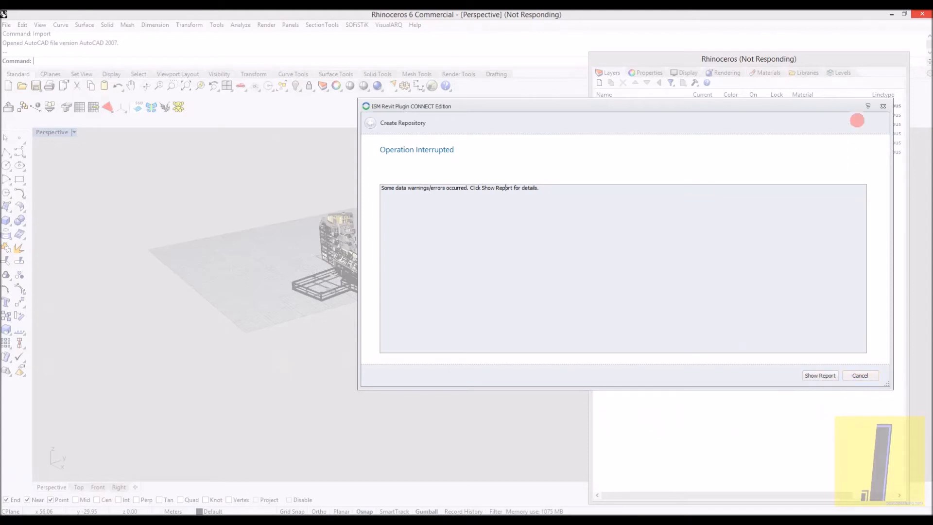
# - Examine the errors and warnings in the repository operation report, including the analytical link items, and close the report and export dialog
pyautogui.click(834, 374)
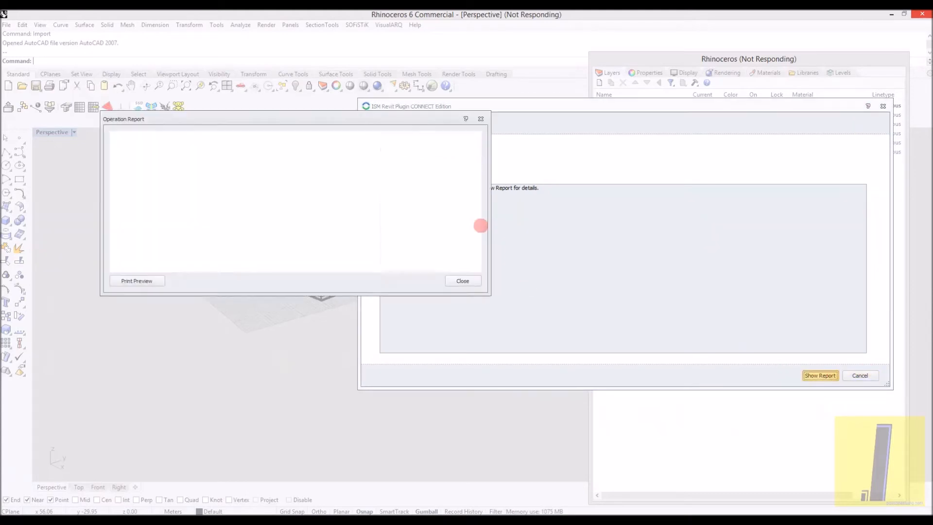
pyautogui.click(121, 158)
pyautogui.click(122, 199)
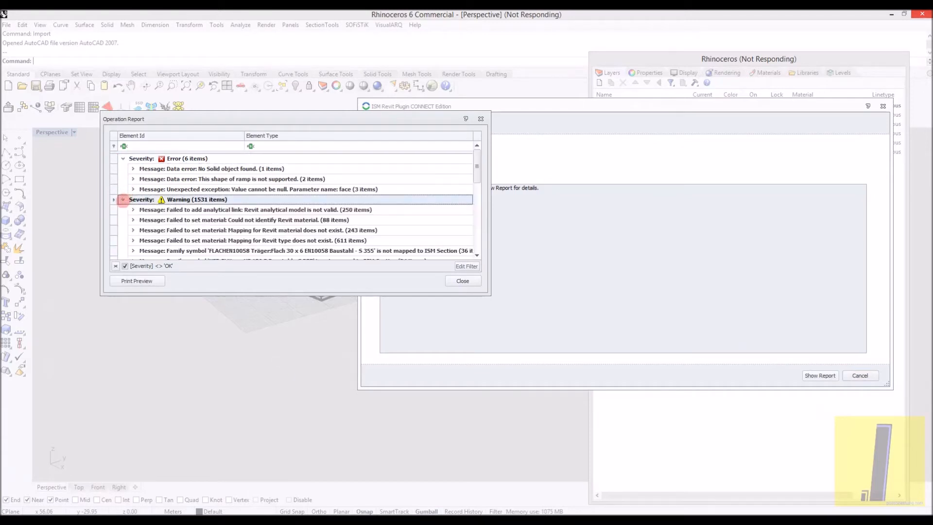
pyautogui.scroll(-1, 180, 220)
pyautogui.click(133, 189)
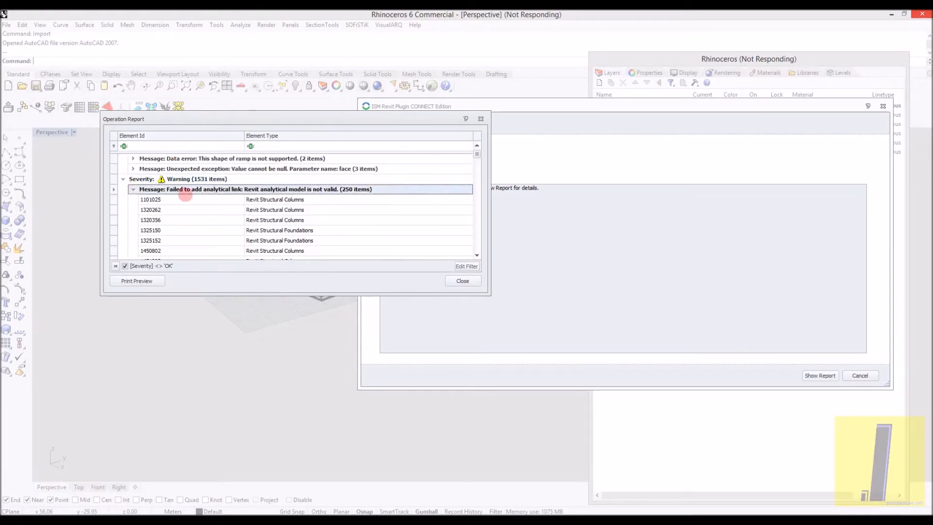
pyautogui.scroll(-3, 301, 194)
pyautogui.click(463, 280)
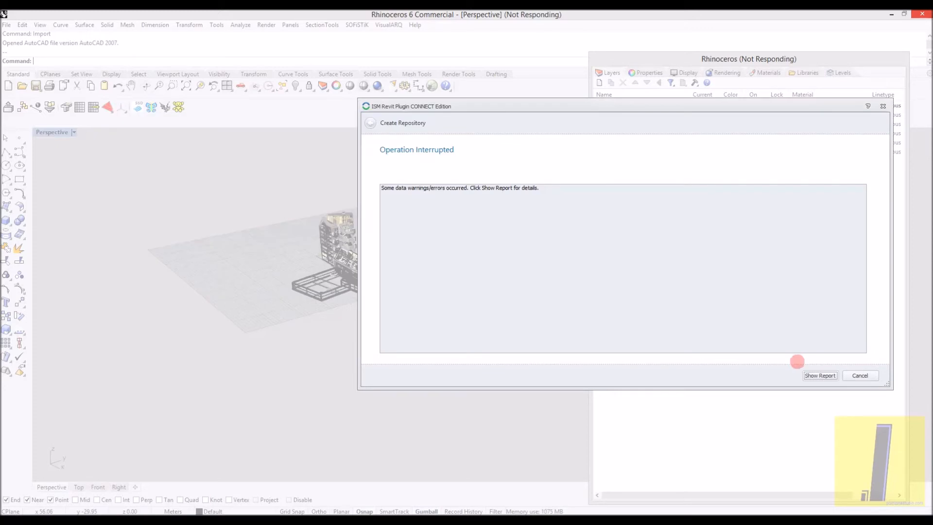
pyautogui.click(860, 375)
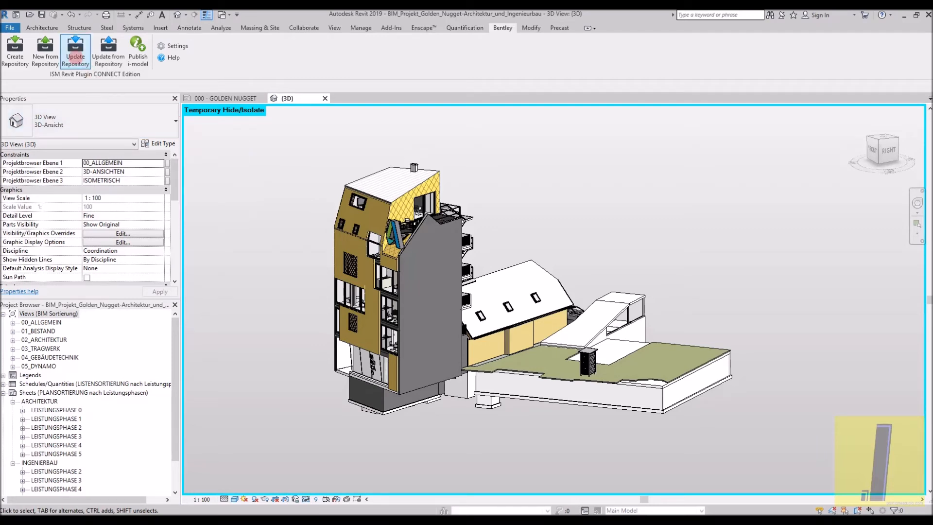
# - Review the ISM Revit plugin's shared settings, from the External Family Catalog through the placement, creation and load case mapping templates
pyautogui.click(139, 49)
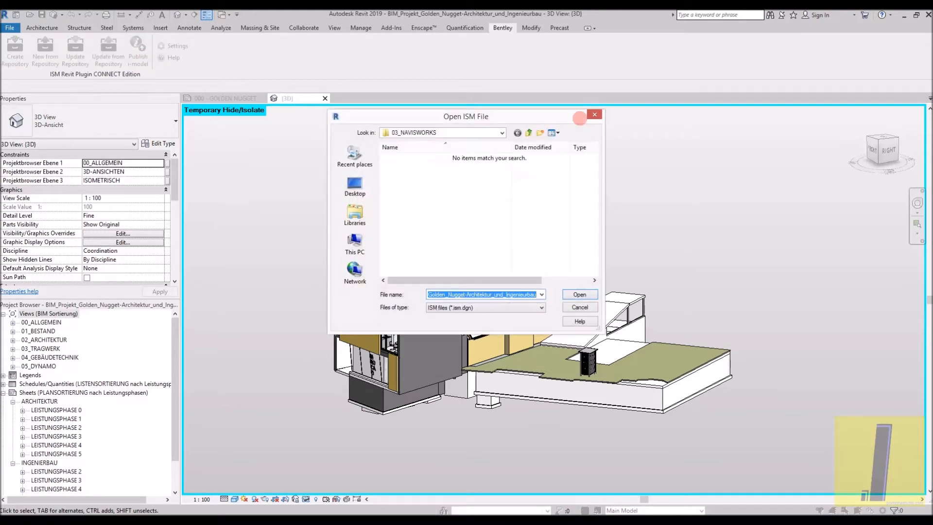
pyautogui.click(594, 114)
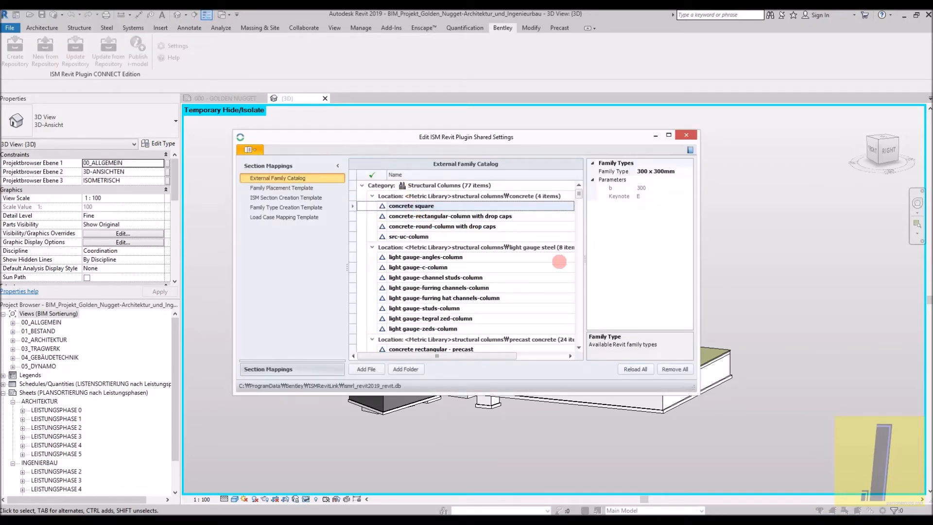
pyautogui.scroll(-15, 566, 259)
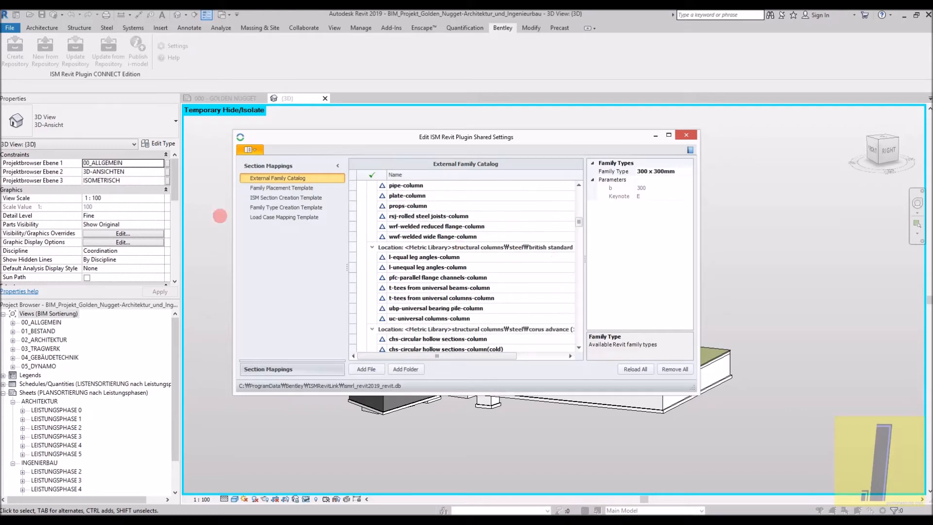
pyautogui.click(281, 188)
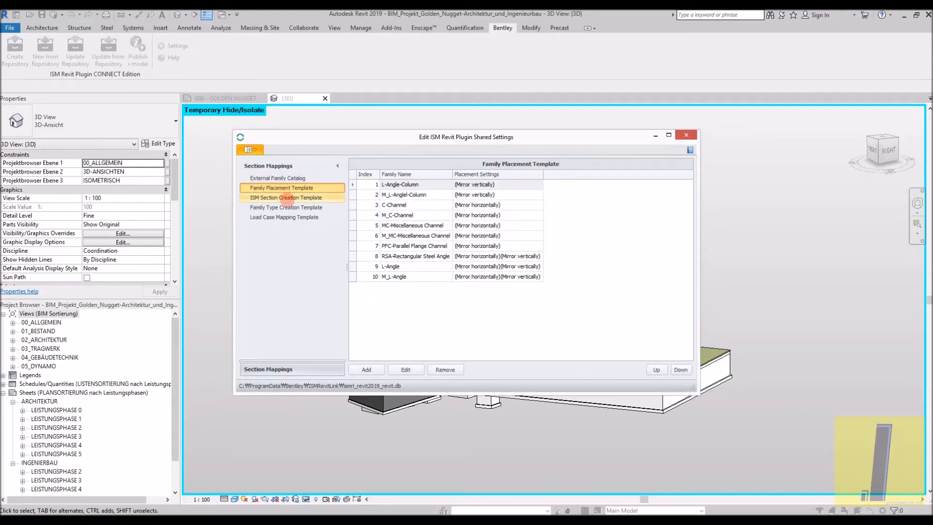
pyautogui.click(287, 198)
pyautogui.click(291, 207)
pyautogui.click(291, 216)
pyautogui.click(289, 198)
pyautogui.click(298, 217)
pyautogui.click(690, 150)
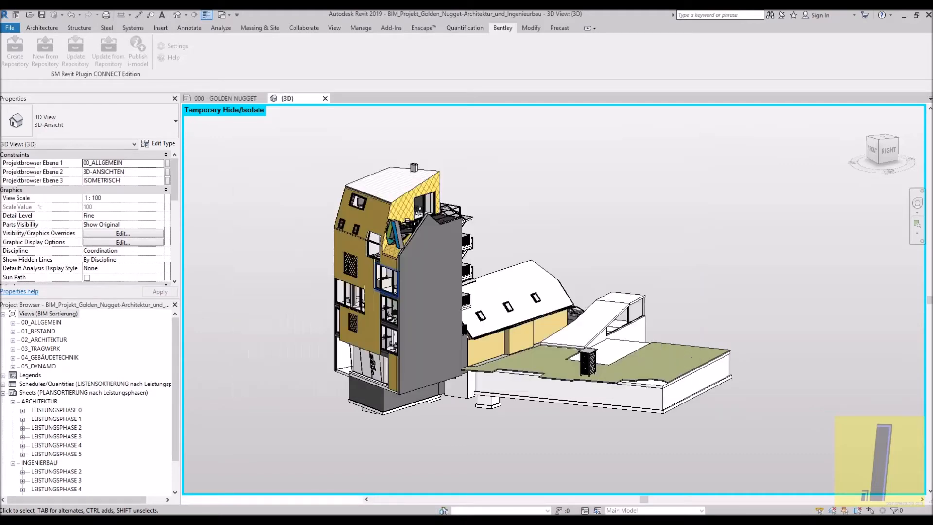
# - Switch to Chrome and examine the ISM Revit Plugin page's workflow videos and related products
pyautogui.moveTo(129, 520)
pyautogui.click(95, 481)
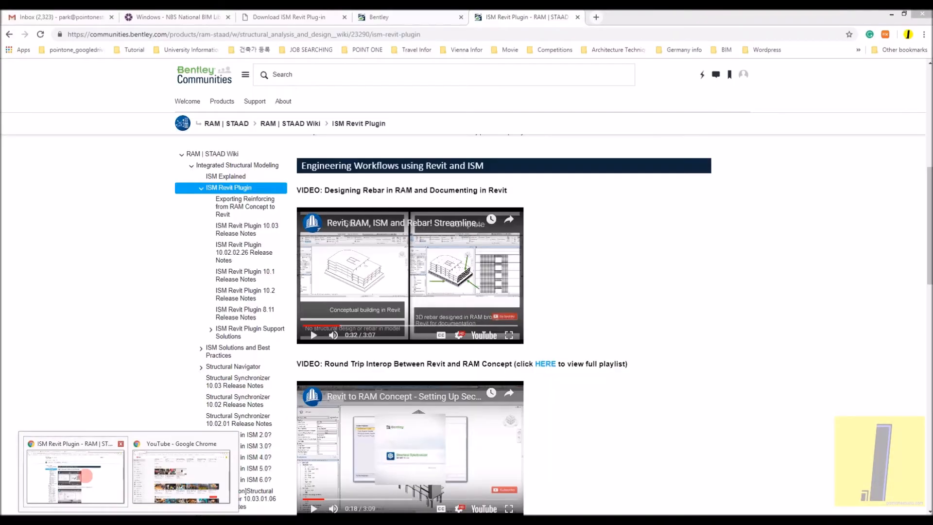
pyautogui.scroll(-1, 452, 287)
pyautogui.scroll(-2, 451, 288)
pyautogui.scroll(2, 451, 287)
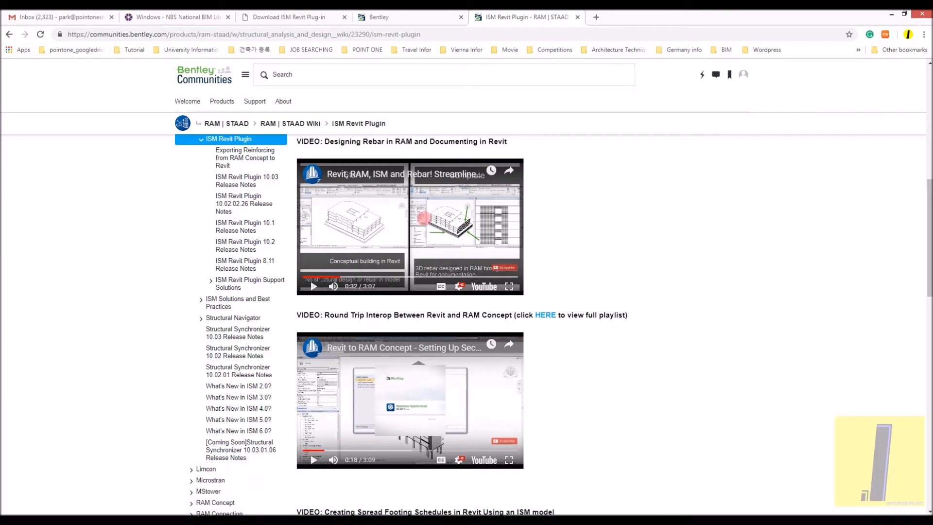
pyautogui.scroll(-2, 466, 214)
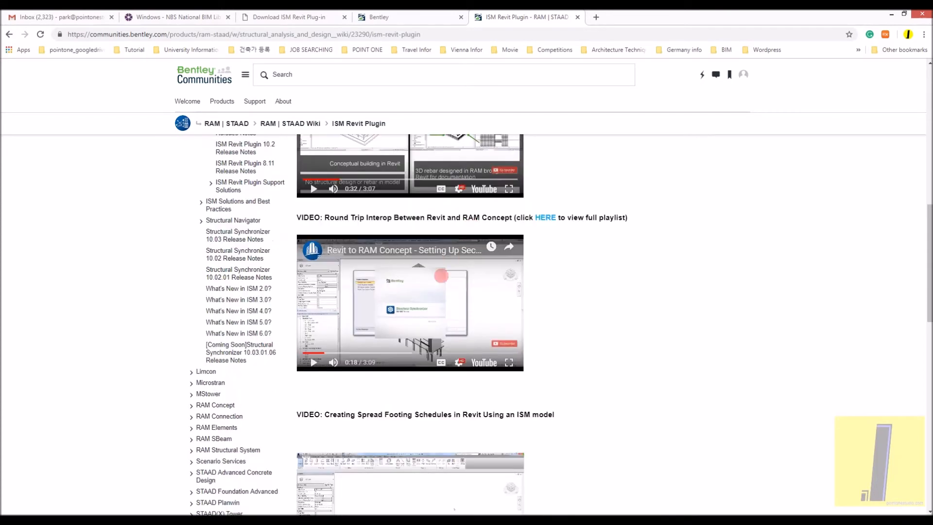
pyautogui.scroll(-5, 432, 298)
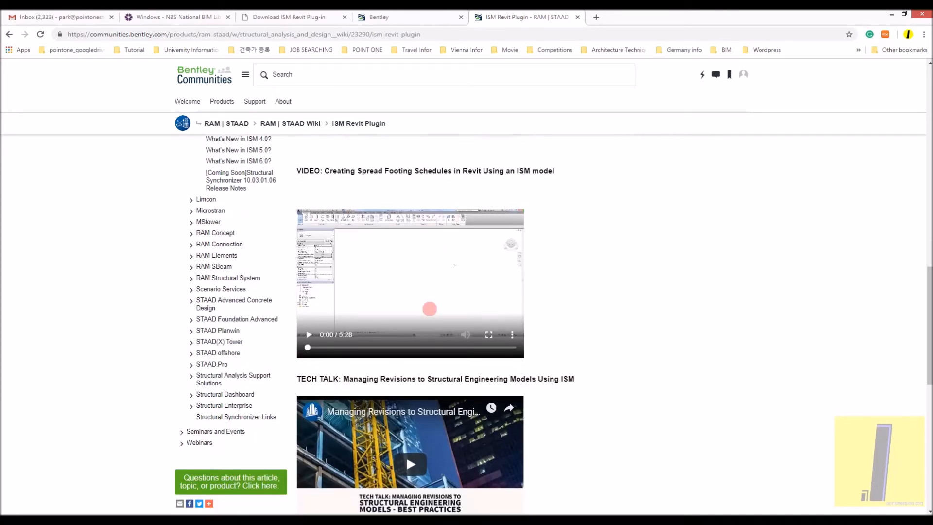
pyautogui.scroll(-6, 429, 309)
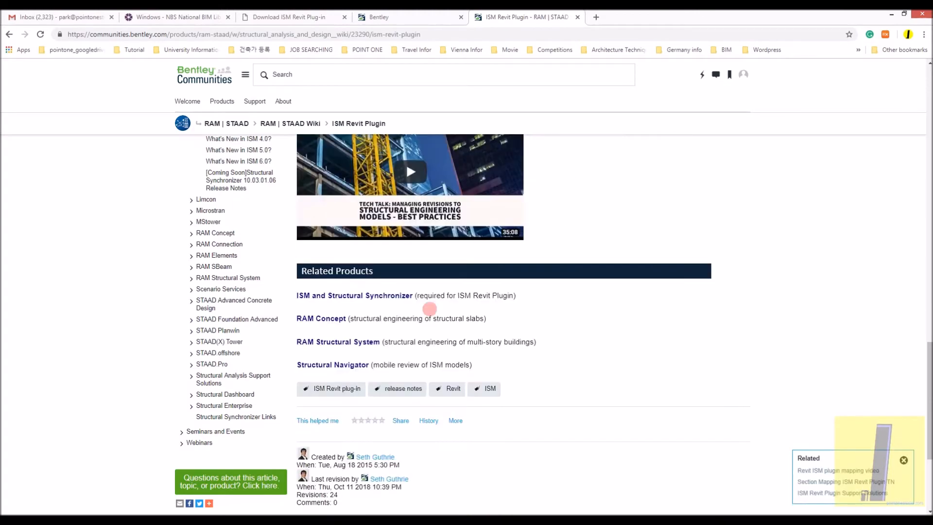
pyautogui.rightClick(137, 416)
pyautogui.press('Escape')
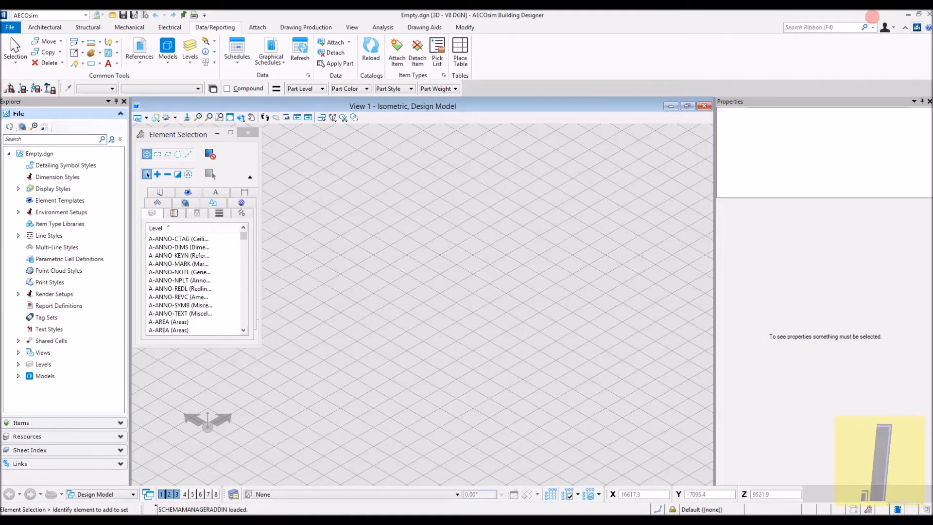
pyautogui.click(907, 15)
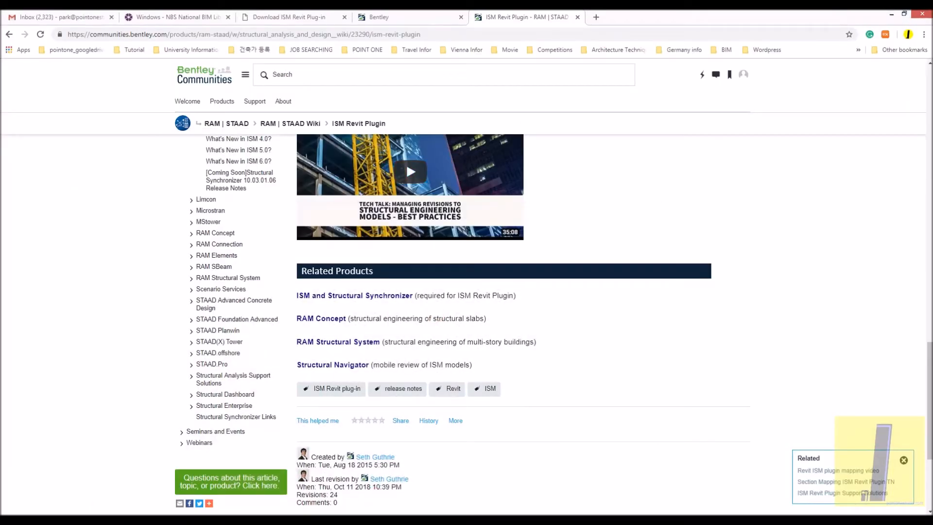
# - Switch to Rhino, orbit the imported Golden Nugget model and set the Perspective viewport's display mode to Shaded
pyautogui.moveTo(278, 519)
pyautogui.click(255, 478)
pyautogui.click(265, 314)
pyautogui.moveTo(264, 315); pyautogui.dragTo(366, 279, button='right')
pyautogui.hotkey('ctrl', 'alt', 's')
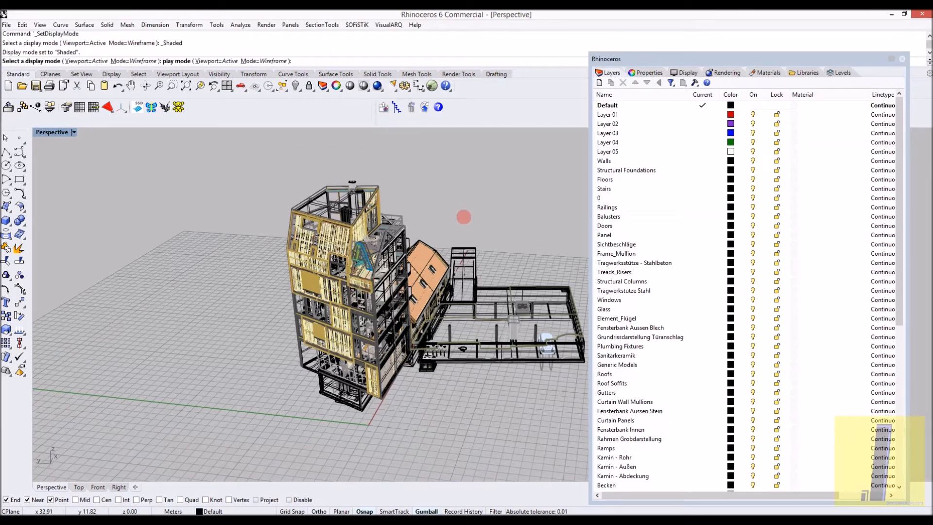
pyautogui.moveTo(248, 519)
pyautogui.click(245, 492)
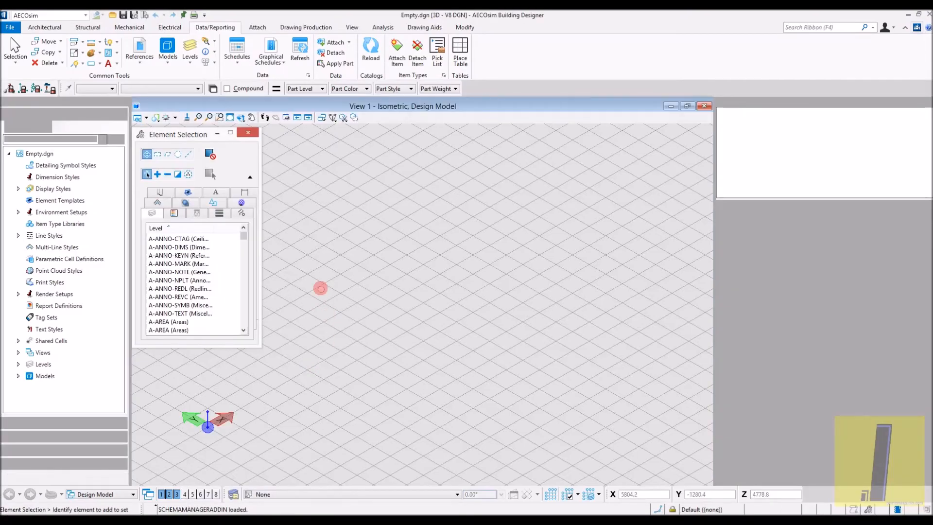
pyautogui.hotkey('alt', 'Tab')
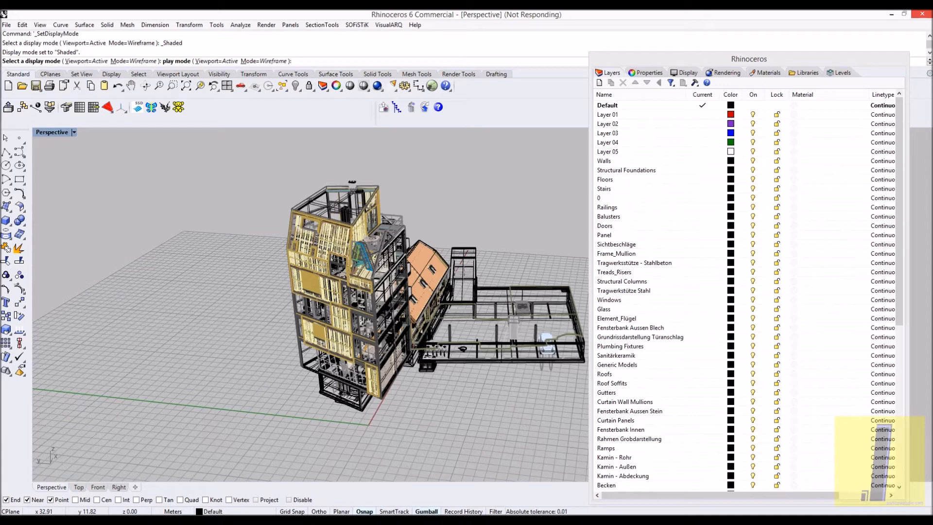
pyautogui.click(842, 519)
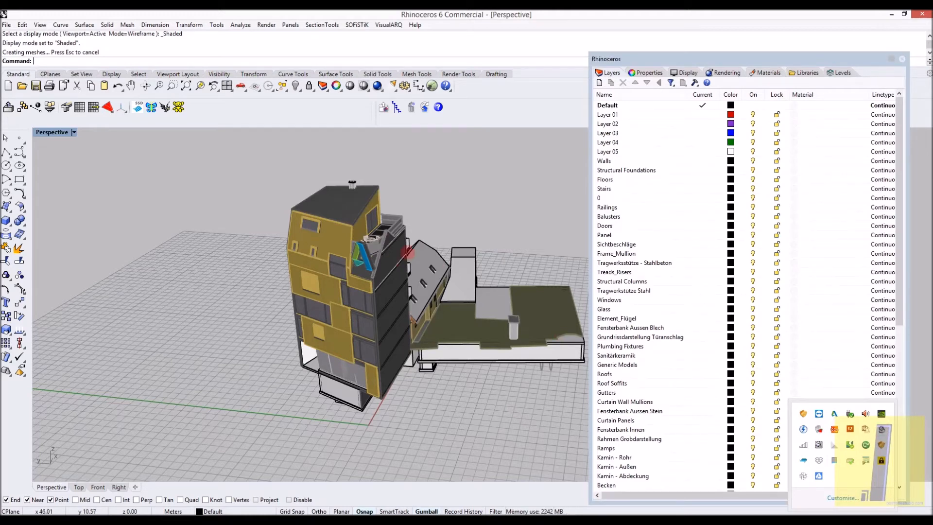
# - Inspect the shaded model's roof and balconies up close and select Layer 01 through Layer 05
pyautogui.scroll(10, 407, 251)
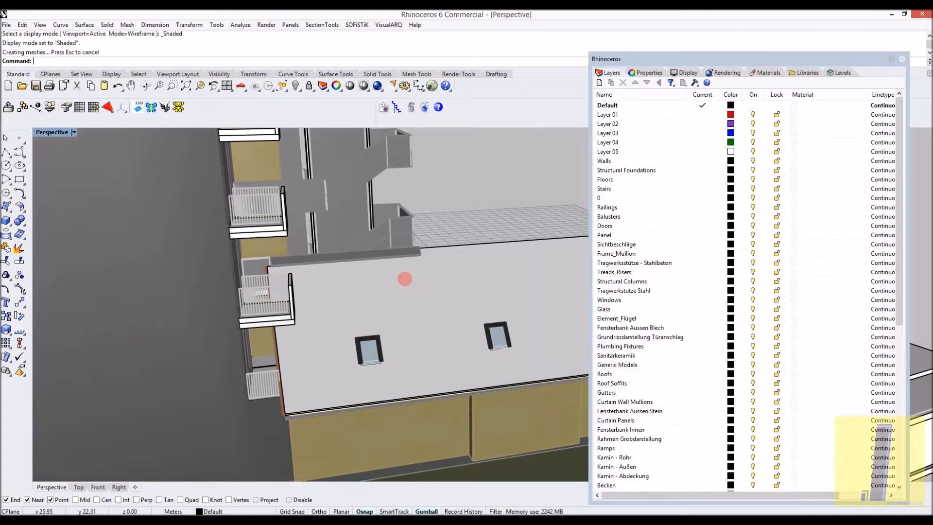
pyautogui.scroll(2, 404, 279)
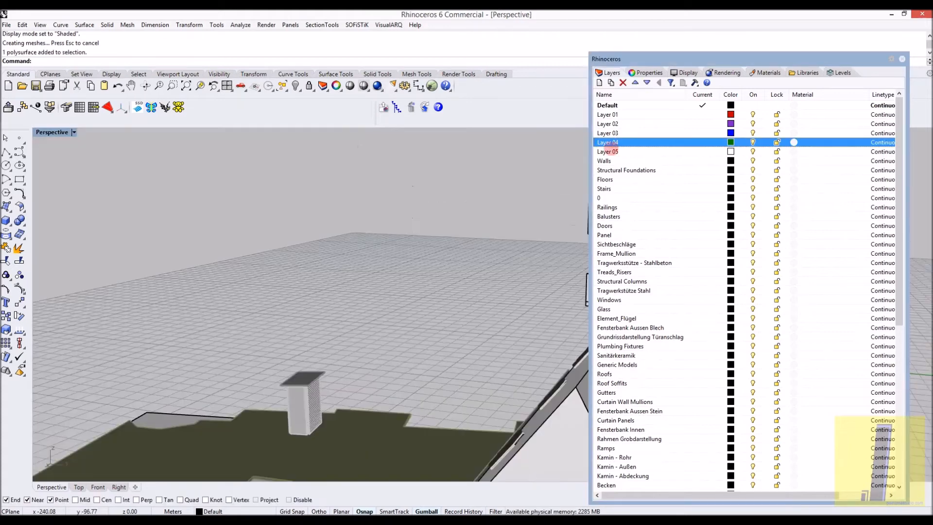
pyautogui.click(617, 155)
pyautogui.keyDown('shift'); pyautogui.click(614, 115); pyautogui.keyUp('shift')
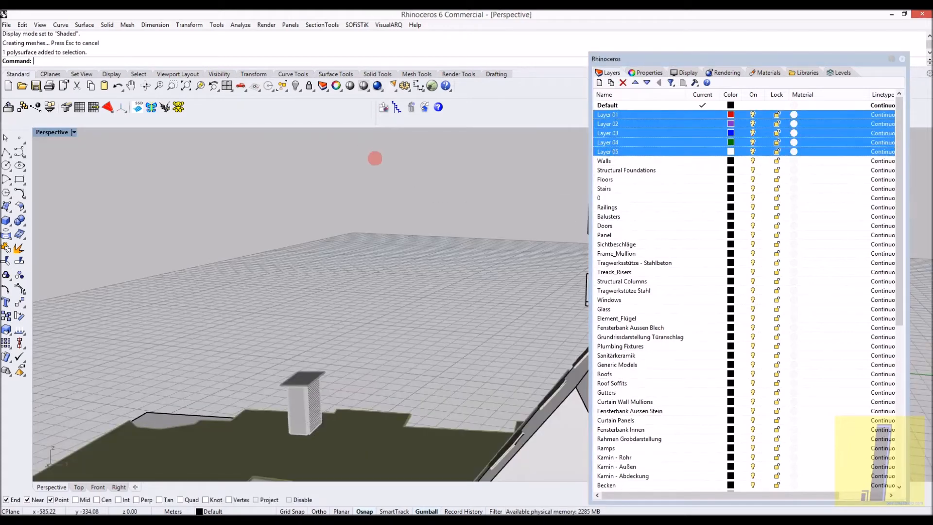
# - Purge the model's unused block definitions, annotation styles, groups, hatch patterns, layers, linetypes and materials
pyautogui.write('pur')
pyautogui.press('BackSpace')
pyautogui.press('BackSpace')
pyautogui.press('BackSpace')
pyautogui.write('ir')
pyautogui.press('Return')
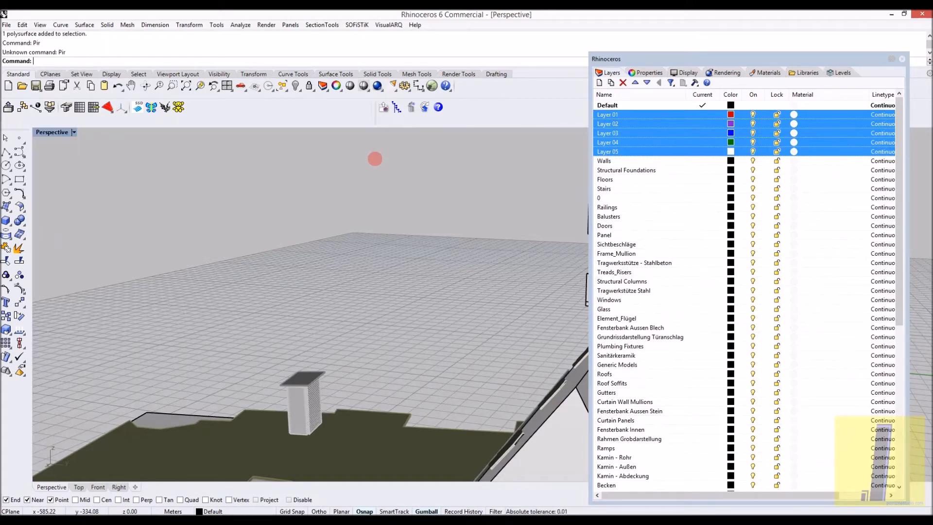
pyautogui.write('Ur')
pyautogui.press('BackSpace')
pyautogui.press('BackSpace')
pyautogui.write('Pull')
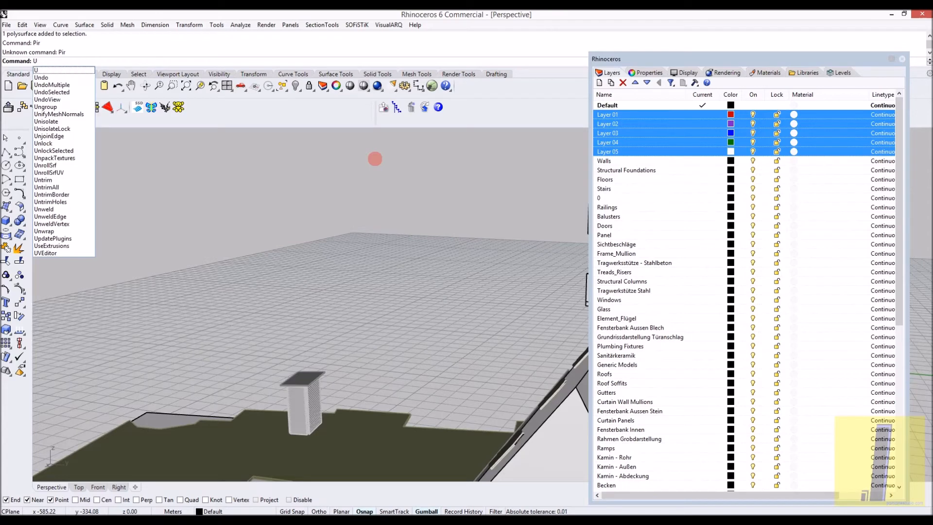
pyautogui.press('Return')
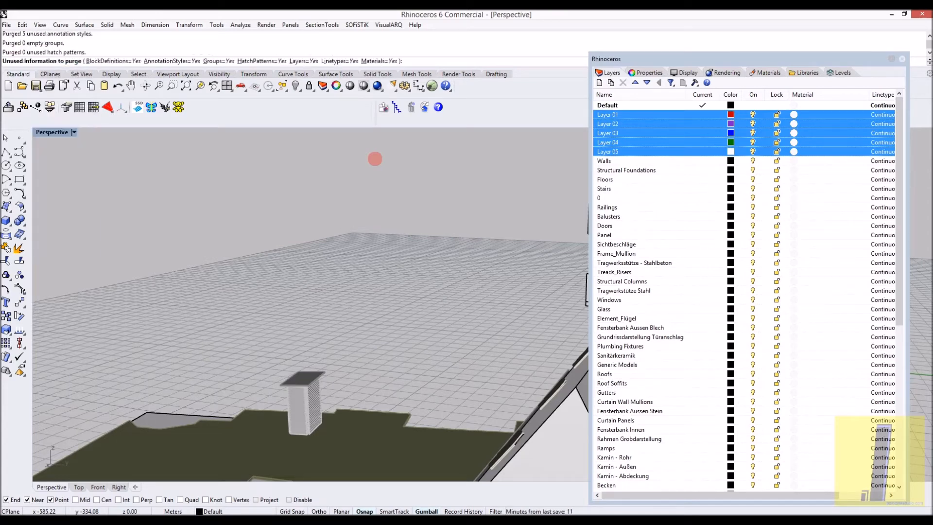
pyautogui.scroll(-8, 680, 280)
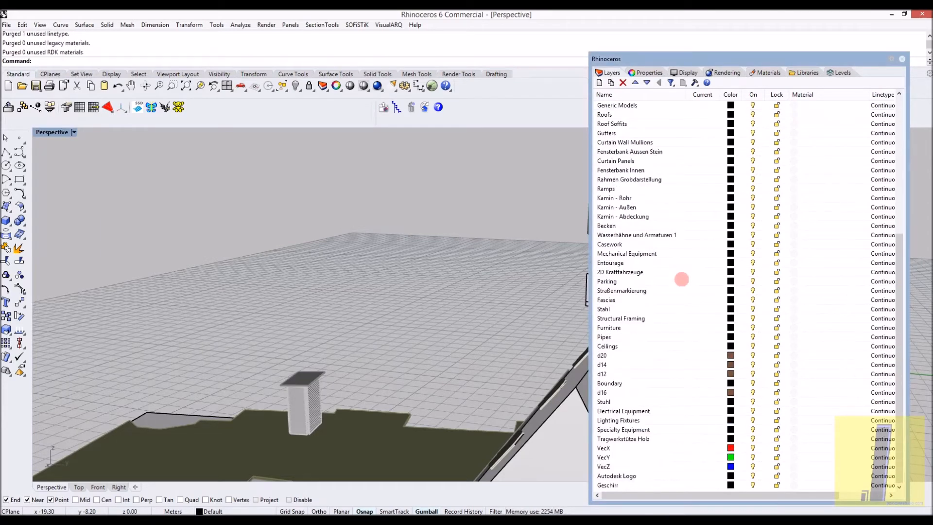
# - Hide the roof covering surfaces of the gabled house to expose the timber rafters around the skylights
pyautogui.moveTo(294, 291); pyautogui.dragTo(422, 271, button='right')
pyautogui.scroll(6, 423, 271)
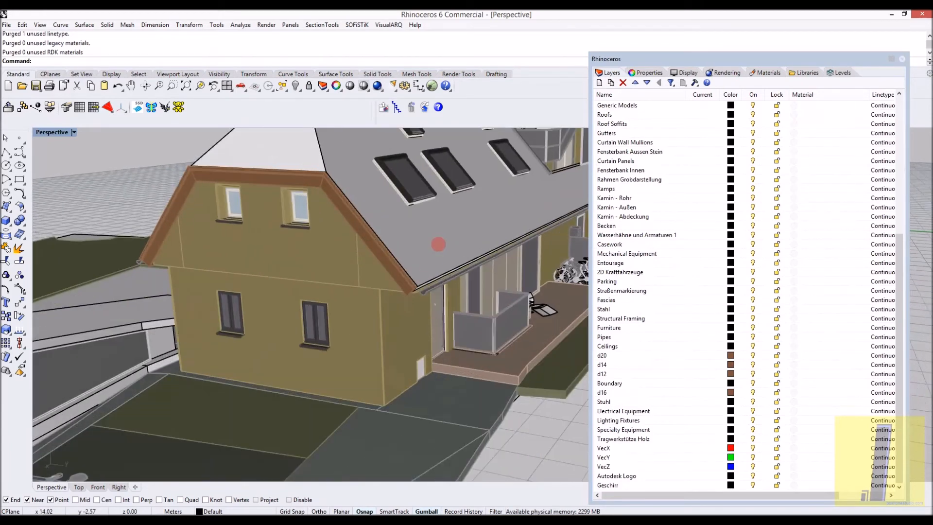
pyautogui.click(436, 240)
pyautogui.press('Return')
pyautogui.moveTo(421, 245); pyautogui.dragTo(372, 262, button='right')
pyautogui.scroll(-8, 372, 262)
pyautogui.scroll(11, 268, 304)
pyautogui.click(295, 301)
pyautogui.click(341, 328)
pyautogui.press('Return')
pyautogui.moveTo(303, 272); pyautogui.dragTo(278, 319, button='right')
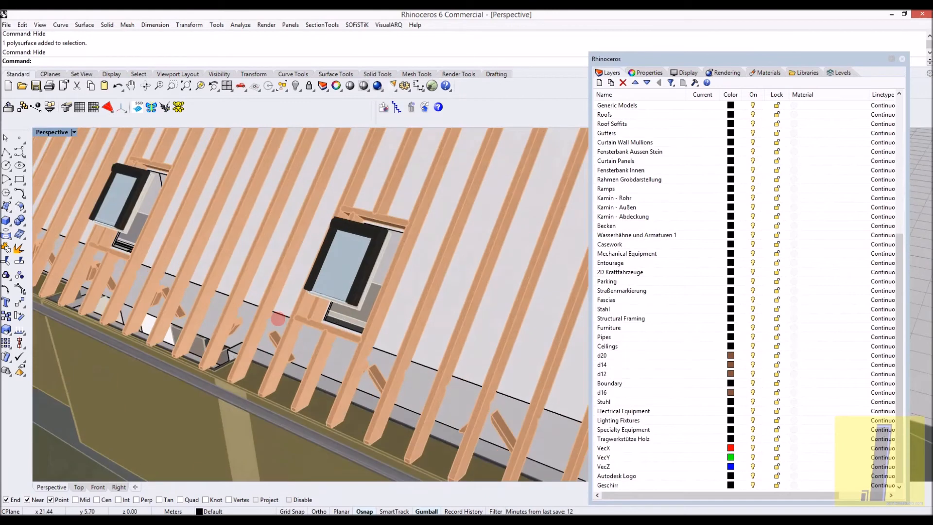
# - Hide the wall surfaces around the two attic windows on the house's gable end to expose the timber frame
pyautogui.scroll(5, 277, 319)
pyautogui.scroll(-6, 255, 337)
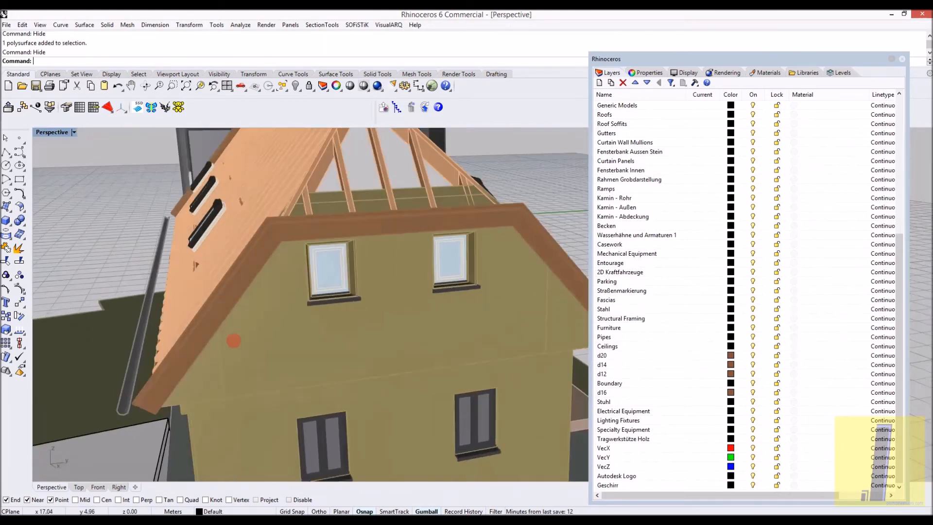
pyautogui.rightClick(379, 283)
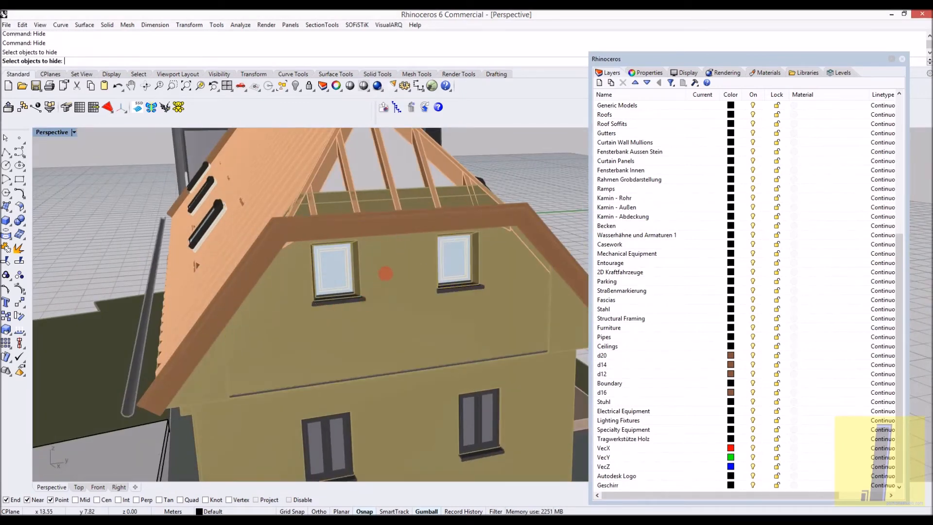
pyautogui.click(386, 272)
pyautogui.rightClick(386, 273)
pyautogui.click(384, 269)
pyautogui.rightClick(384, 268)
pyautogui.moveTo(385, 268); pyautogui.dragTo(339, 265, button='right')
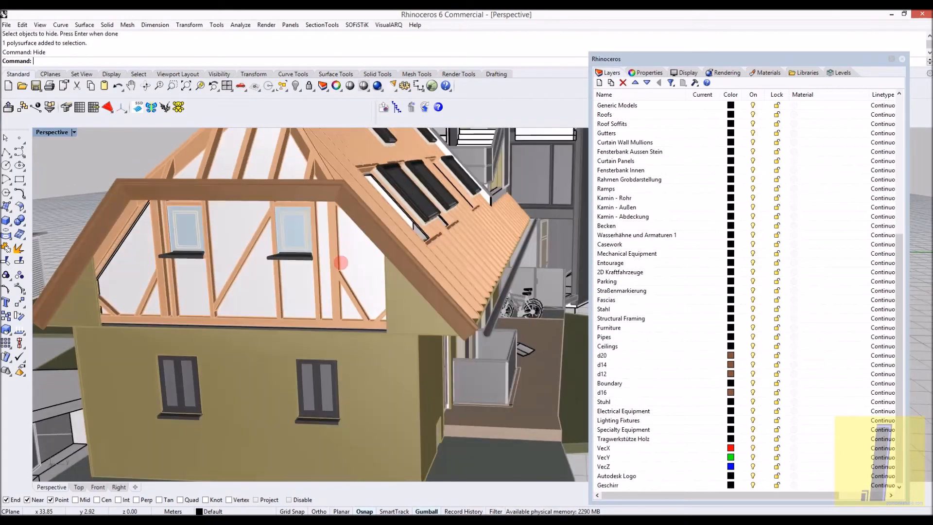
# - Inspect the exposed timber rafters, eaves and skylights of the gabled house up close
pyautogui.click(395, 295)
pyautogui.moveTo(394, 295); pyautogui.dragTo(389, 260, button='right')
pyautogui.scroll(10, 427, 294)
pyautogui.click(531, 330)
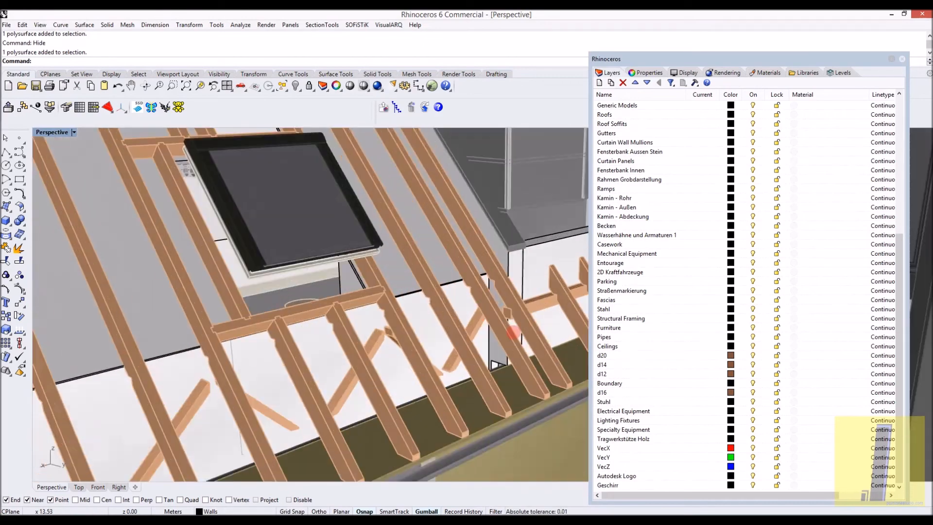
pyautogui.scroll(6, 503, 312)
pyautogui.press('Escape')
pyautogui.scroll(-8, 396, 287)
pyautogui.moveTo(395, 288); pyautogui.dragTo(420, 279, button='right')
pyautogui.scroll(-6, 430, 280)
pyautogui.scroll(-10, 432, 279)
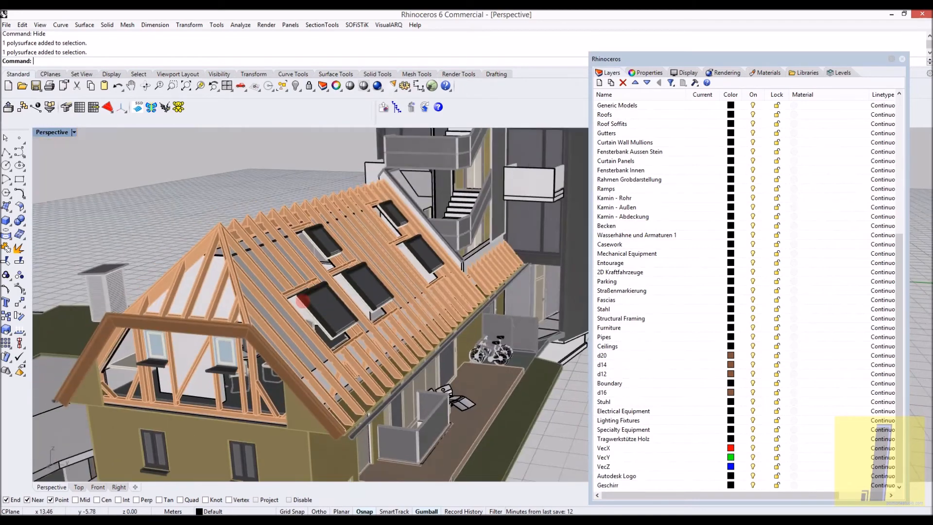
# - Hide the two skylights nearest the gable end of the timber roof
pyautogui.scroll(8, 302, 301)
pyautogui.click(309, 303)
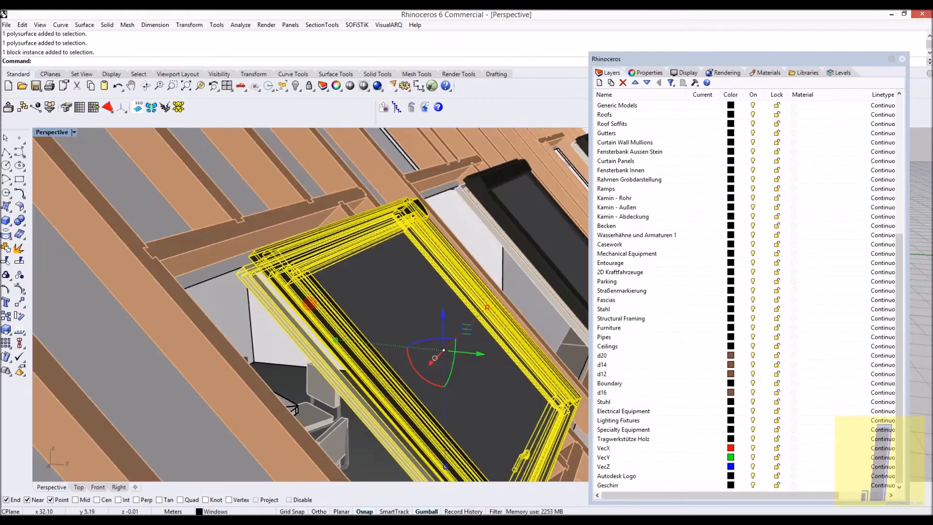
pyautogui.hotkey('ctrl', 'h')
pyautogui.scroll(-5, 314, 307)
pyautogui.scroll(6, 340, 297)
pyautogui.click(356, 289)
pyautogui.hotkey('ctrl', 'h')
pyautogui.scroll(-5, 357, 287)
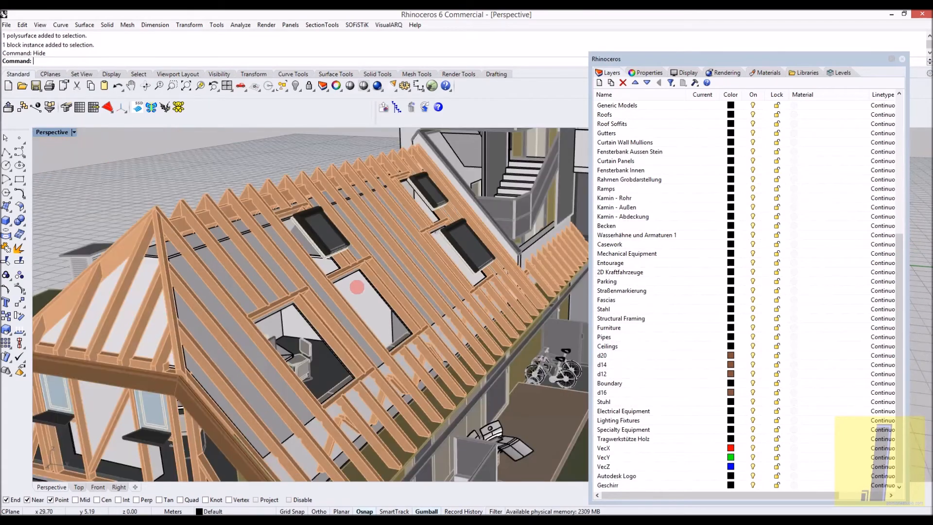
# - Examine the furnished attic through the timber frame, and go around to the yellow building's sloped roof
pyautogui.moveTo(358, 285); pyautogui.dragTo(364, 270, button='right')
pyautogui.scroll(10, 358, 267)
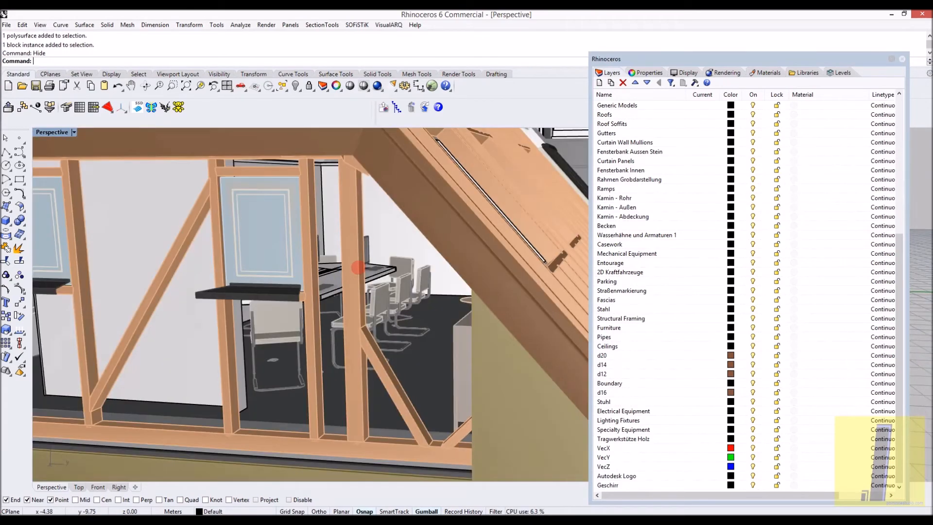
pyautogui.scroll(5, 359, 267)
pyautogui.scroll(-12, 343, 271)
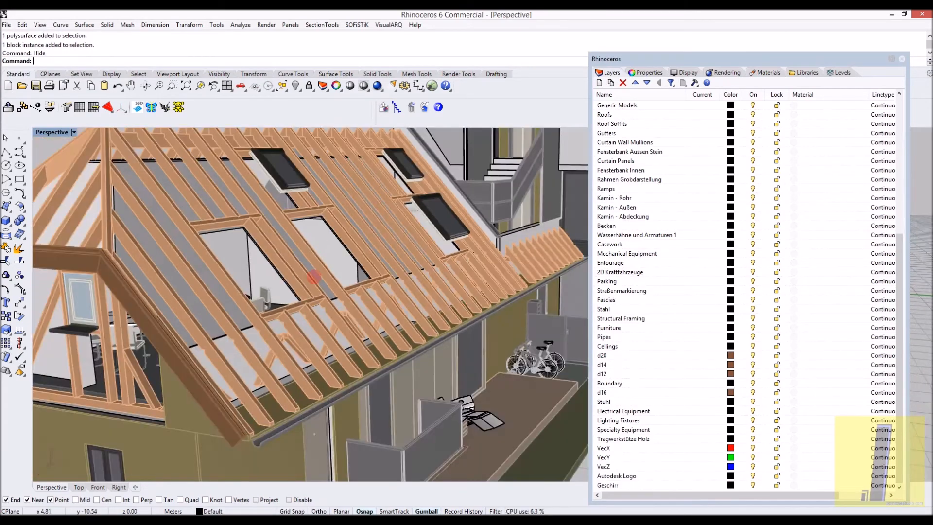
pyautogui.scroll(-7, 317, 298)
pyautogui.scroll(5, 347, 307)
pyautogui.moveTo(437, 307); pyautogui.dragTo(360, 292, button='right')
pyautogui.scroll(-5, 383, 268)
pyautogui.scroll(9, 358, 185)
# - Hide the yellow building's sloped roof covering and one cream panel in the framing beneath it
pyautogui.click(358, 187)
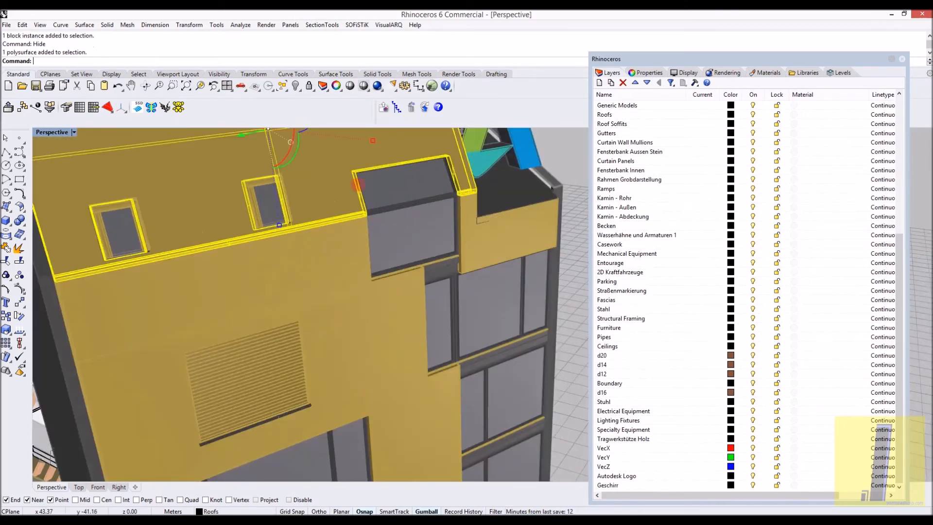
pyautogui.hotkey('ctrl', 'h')
pyautogui.moveTo(329, 219); pyautogui.dragTo(323, 191, button='right')
pyautogui.click(325, 195)
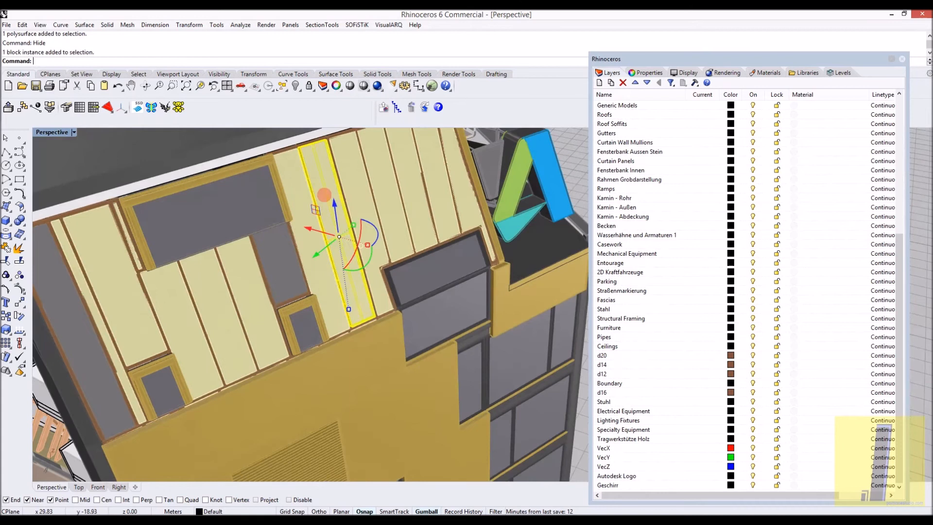
pyautogui.click(337, 192)
pyautogui.hotkey('ctrl', 'h')
# - Hide the cream panel beside the new opening and the inner roof surface behind it
pyautogui.click(345, 160)
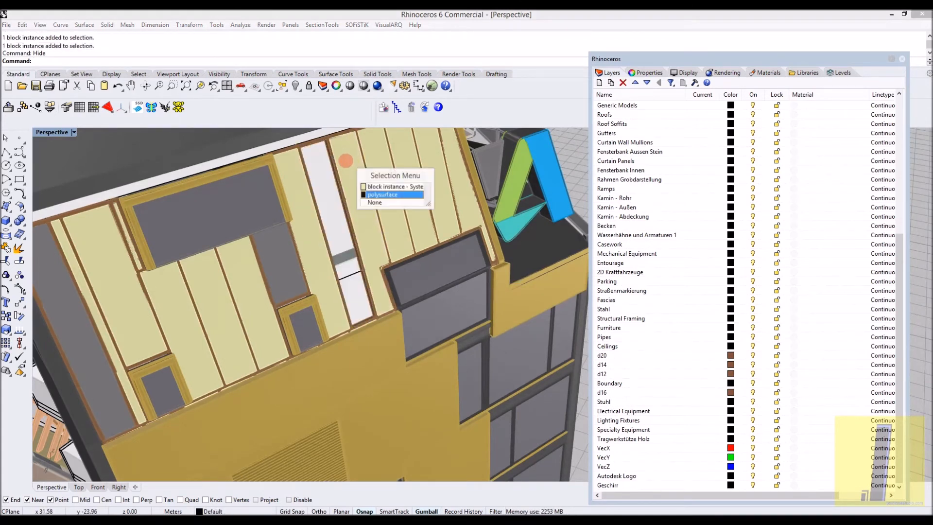
pyautogui.rightClick(346, 161)
pyautogui.click(345, 160)
pyautogui.rightClick(346, 160)
pyautogui.hotkey('ctrl', 'h')
pyautogui.click(386, 171)
pyautogui.rightClick(386, 171)
pyautogui.hotkey('ctrl', 'h')
pyautogui.click(355, 184)
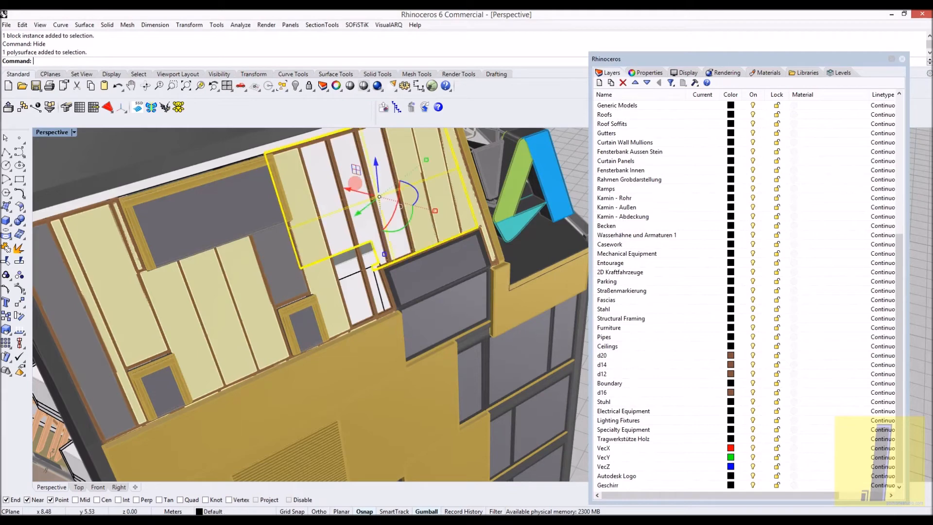
pyautogui.hotkey('ctrl', 'h')
# - Hide two more cream panels next to the openings in the sloped roof to expose the room inside
pyautogui.moveTo(355, 184); pyautogui.dragTo(363, 254, button='right')
pyautogui.scroll(3, 408, 252)
pyautogui.click(408, 252)
pyautogui.hotkey('ctrl', 'h')
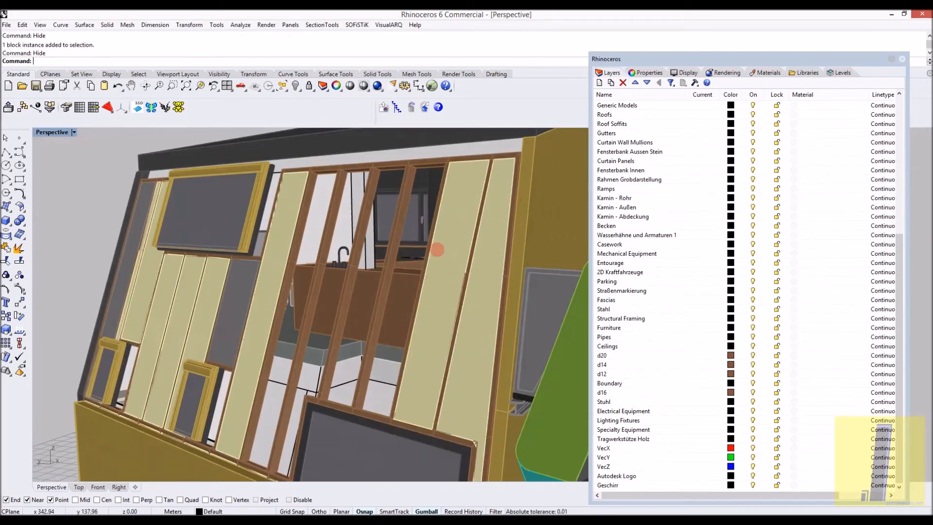
pyautogui.click(442, 249)
pyautogui.hotkey('ctrl', 'h')
# - Hide the yellow outer wall surface directly below the sloped roof's small windows
pyautogui.moveTo(442, 249)
pyautogui.mouseDown(button='right')
pyautogui.moveTo(411, 249)
pyautogui.moveTo(428, 243)
pyautogui.mouseUp(button='right')
pyautogui.scroll(3, 442, 214)
pyautogui.click(449, 174)
pyautogui.scroll(-2, 449, 185)
pyautogui.moveTo(449, 185)
pyautogui.mouseDown(button='right')
pyautogui.moveTo(408, 219)
pyautogui.moveTo(449, 195)
pyautogui.mouseUp(button='right')
pyautogui.scroll(3, 452, 192)
pyautogui.scroll(-3, 437, 200)
pyautogui.scroll(3, 410, 339)
pyautogui.click(411, 339)
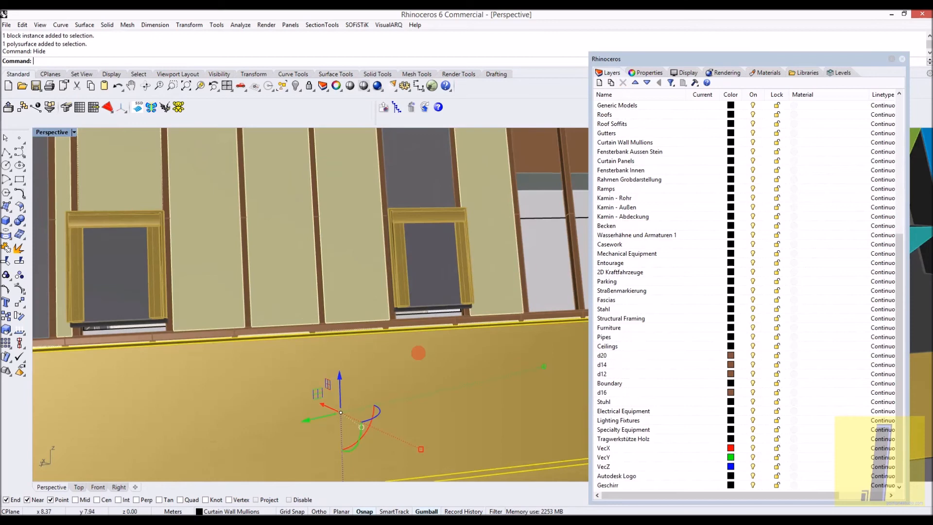
pyautogui.hotkey('ctrl', 'h')
# - Hide the cream wall panel beside the white opening and the inner wall surface behind the framing
pyautogui.scroll(-3, 419, 359)
pyautogui.scroll(3, 419, 359)
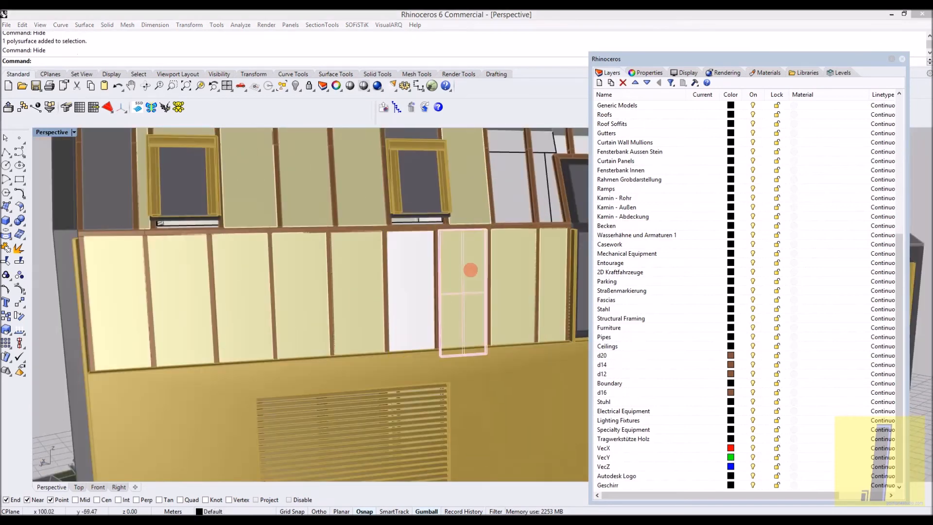
pyautogui.click(472, 268)
pyautogui.hotkey('ctrl', 'h')
pyautogui.press('Escape')
pyautogui.click(505, 267)
pyautogui.click(504, 266)
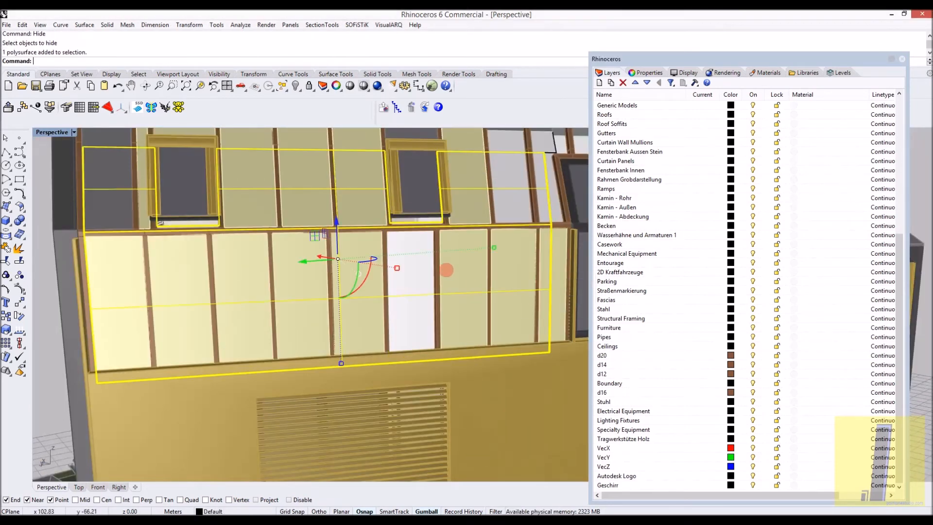
pyautogui.click(446, 269)
pyautogui.hotkey('ctrl', 'h')
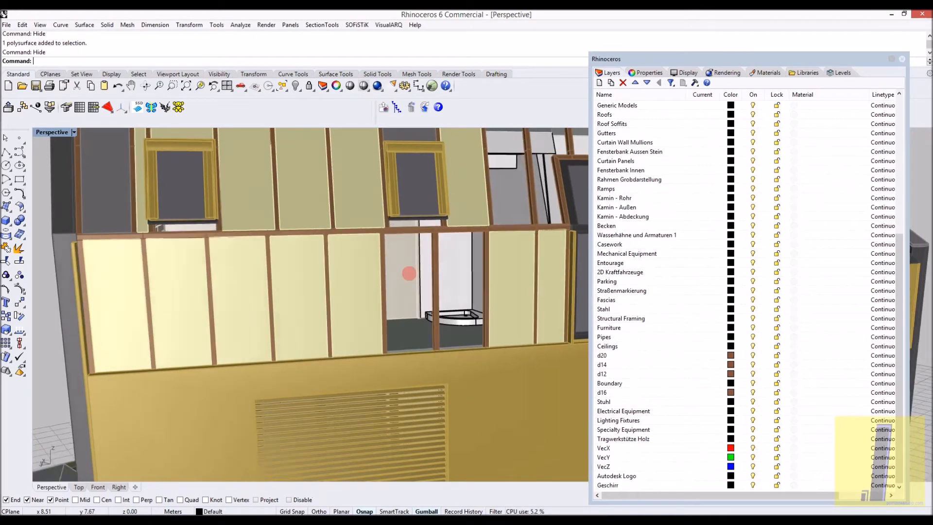
# - Show all hidden objects again and view the complete yellow building from outside
pyautogui.scroll(3, 419, 265)
pyautogui.scroll(-5, 383, 290)
pyautogui.hotkey('ctrl', 'alt', 'h')
pyautogui.scroll(-3, 418, 269)
pyautogui.keyDown('shift'); pyautogui.moveTo(427, 454); pyautogui.dragTo(188, 455, button='right'); pyautogui.keyUp('shift')
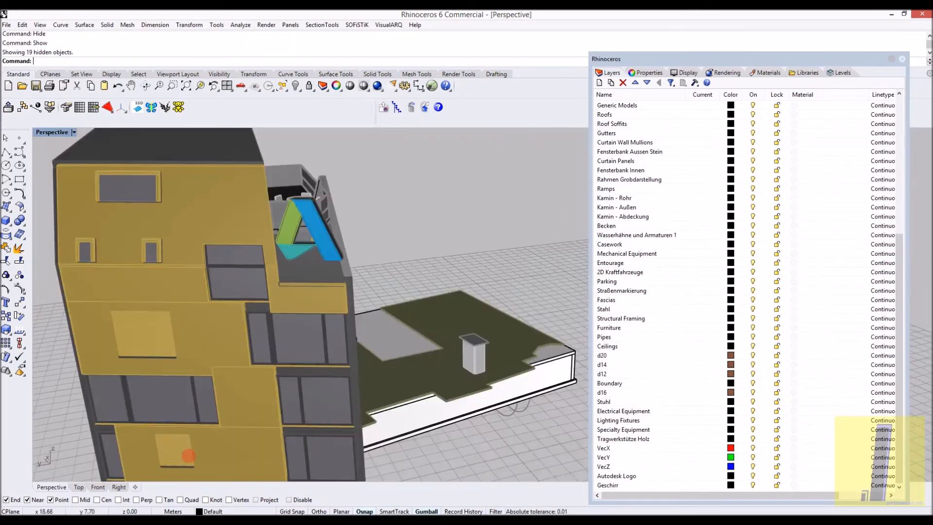
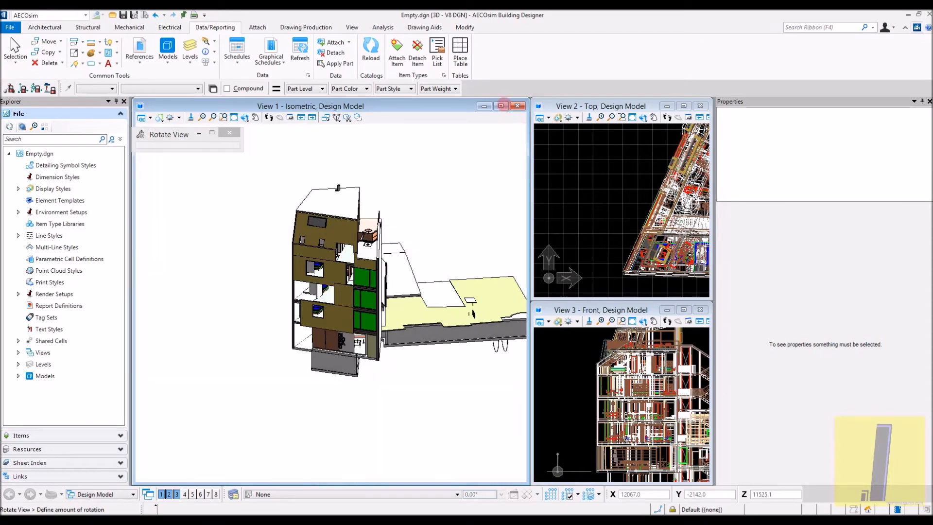
# - Enlarge the isometric view and examine the facade's window openings, shutters and colored panels from several distances and angles
pyautogui.click(501, 105)
pyautogui.scroll(2, 416, 321)
pyautogui.moveTo(416, 321); pyautogui.dragTo(510, 315, button='middle')
pyautogui.scroll(-2, 471, 316)
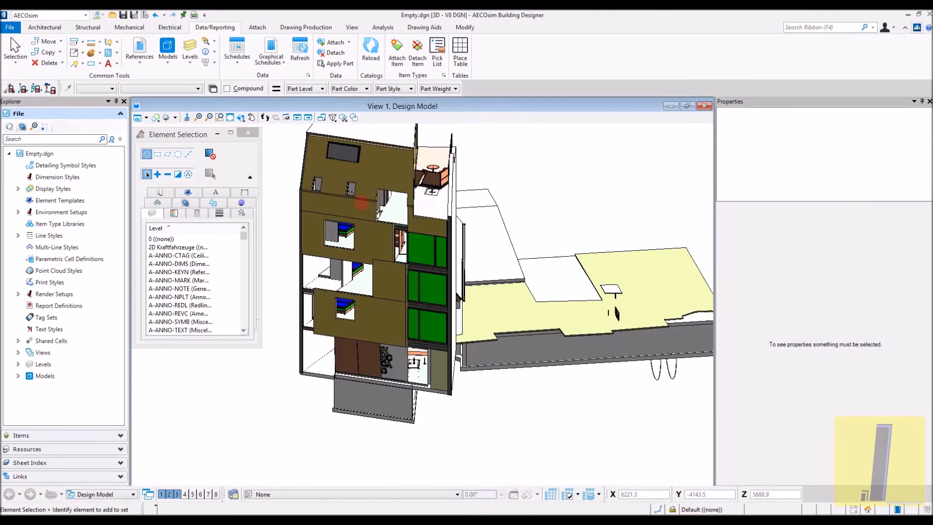
pyautogui.scroll(5, 361, 203)
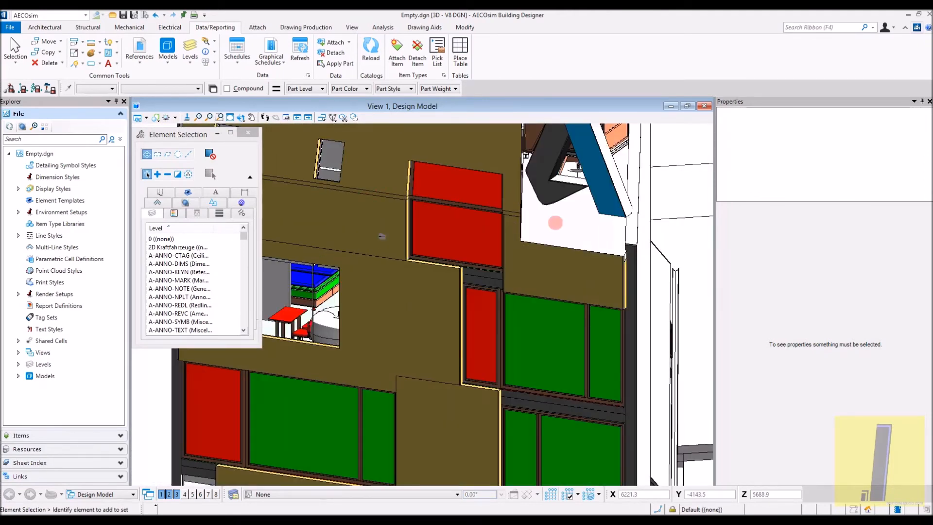
pyautogui.moveTo(389, 287); pyautogui.dragTo(495, 294, button='middle')
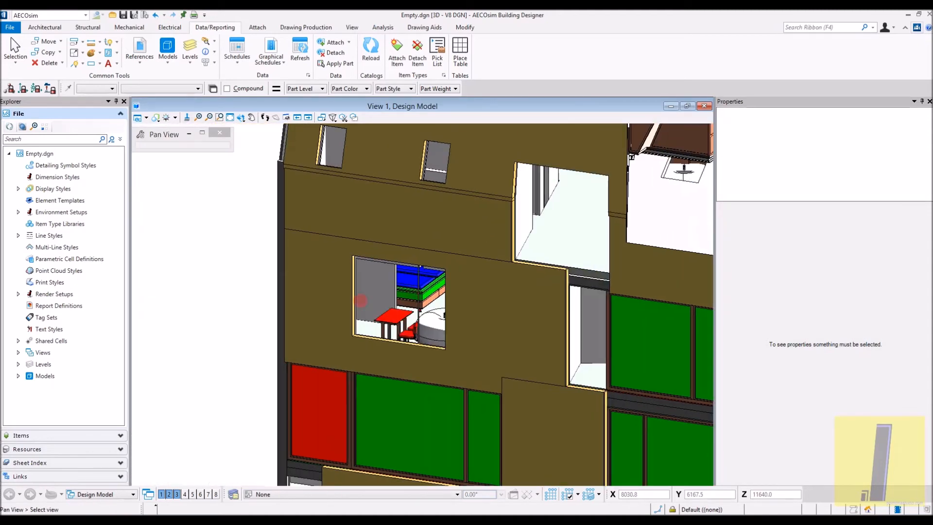
pyautogui.scroll(2, 463, 323)
pyautogui.scroll(-2, 374, 333)
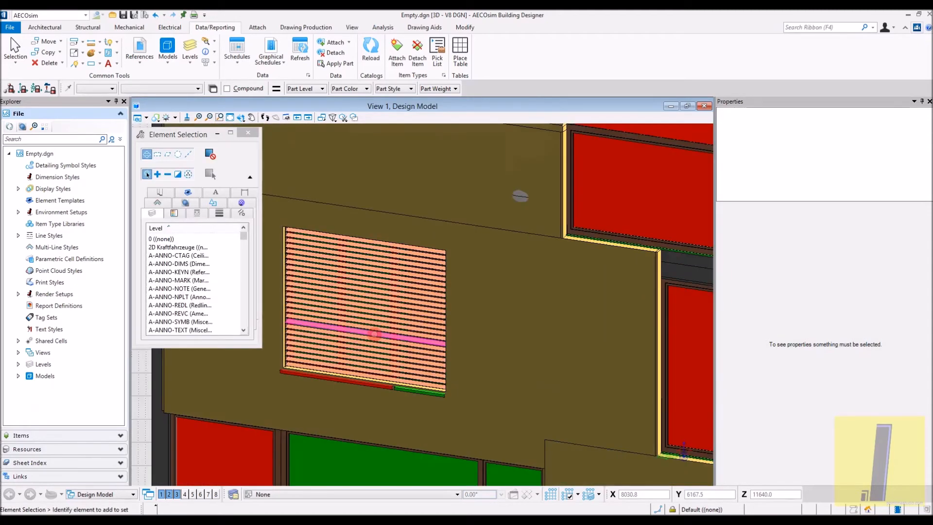
pyautogui.scroll(-4, 455, 298)
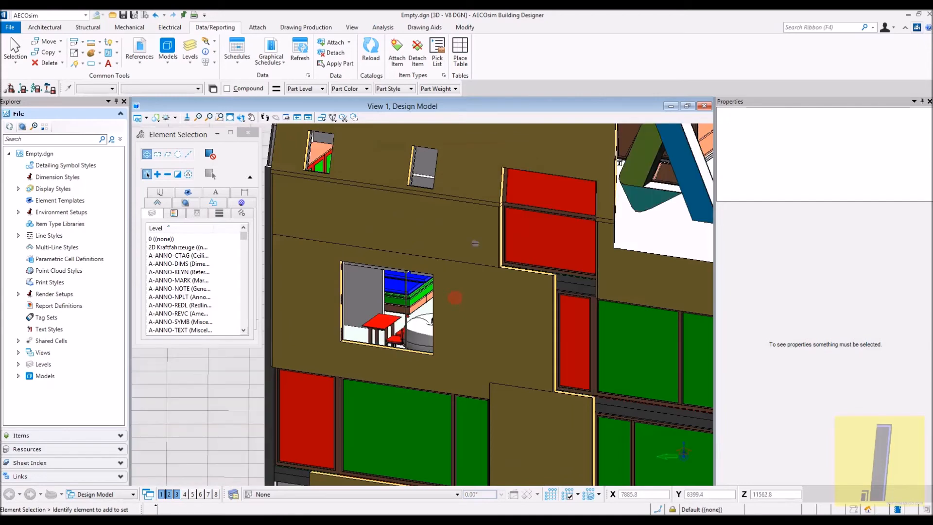
pyautogui.keyDown('shift'); pyautogui.moveTo(454, 298); pyautogui.dragTo(350, 281, button='middle'); pyautogui.keyUp('shift')
pyautogui.moveTo(383, 344); pyautogui.dragTo(353, 300, button='middle')
pyautogui.scroll(-2, 342, 229)
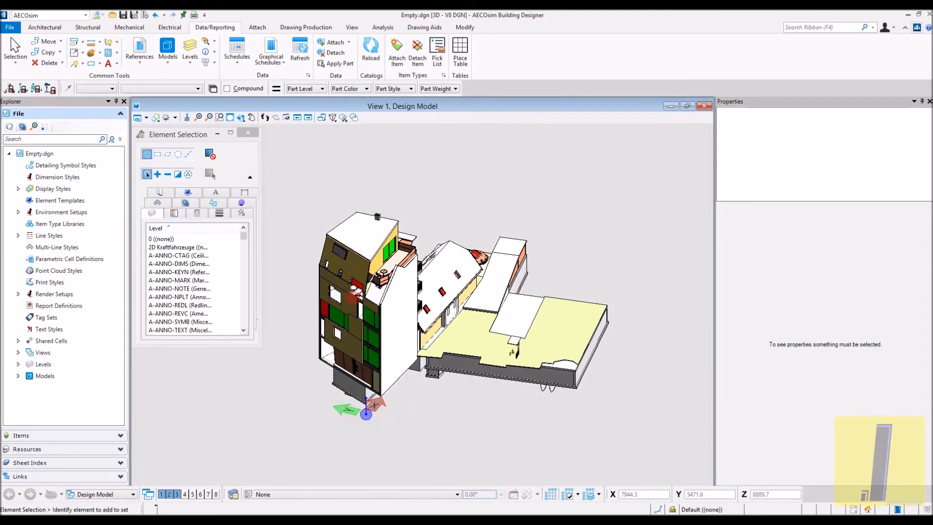
pyautogui.scroll(5, 353, 297)
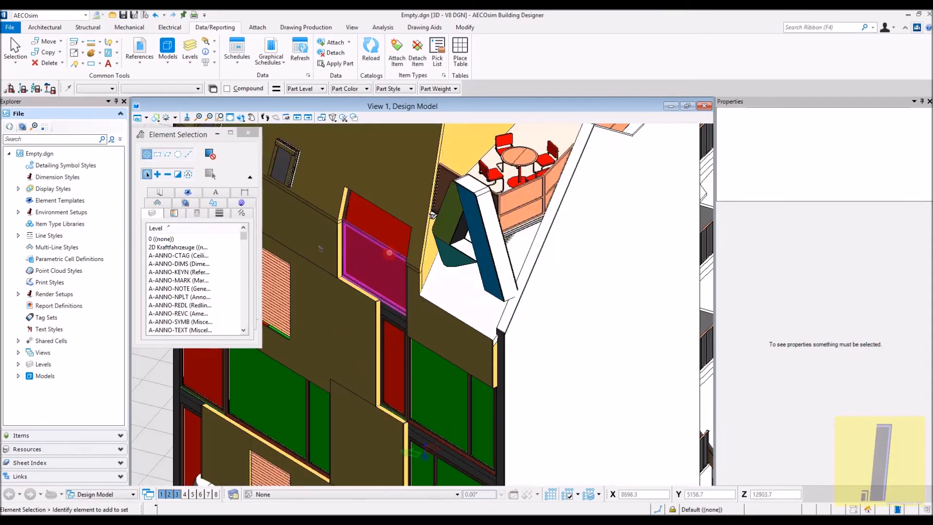
pyautogui.scroll(3, 389, 253)
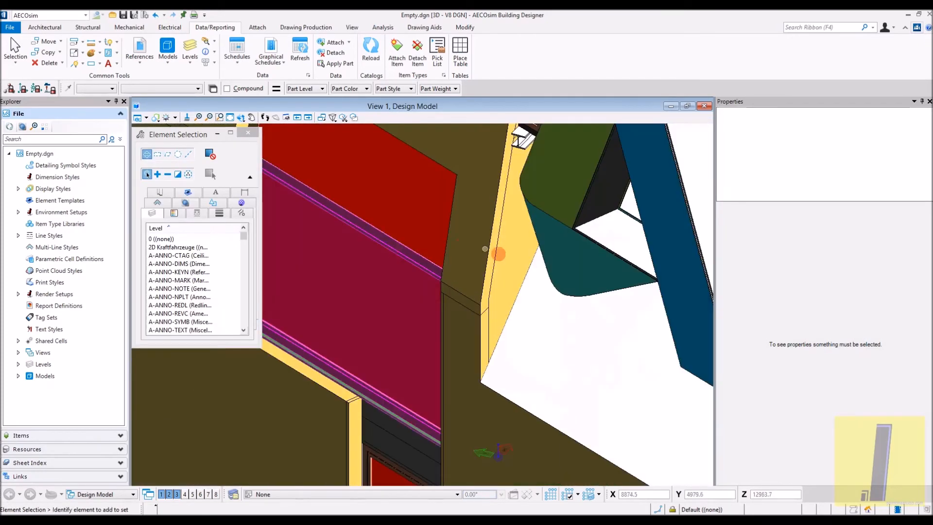
# - Select the roof solid along the top edge of the blank white side wall to view its properties
pyautogui.scroll(-5, 499, 253)
pyautogui.keyDown('shift'); pyautogui.moveTo(499, 253); pyautogui.dragTo(265, 291, button='middle'); pyautogui.keyUp('shift')
pyautogui.scroll(-4, 340, 285)
pyautogui.moveTo(409, 296); pyautogui.dragTo(473, 211, button='middle')
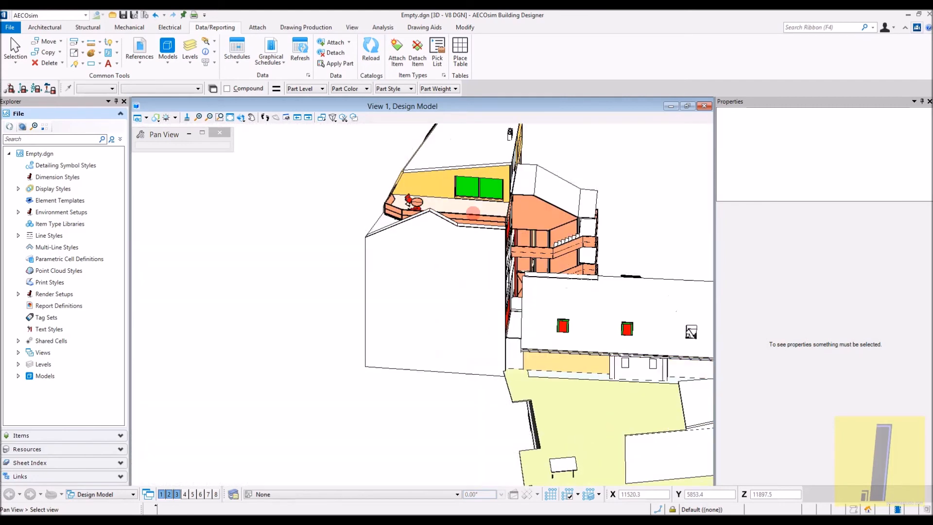
pyautogui.rightClick(478, 255)
pyautogui.click(490, 230)
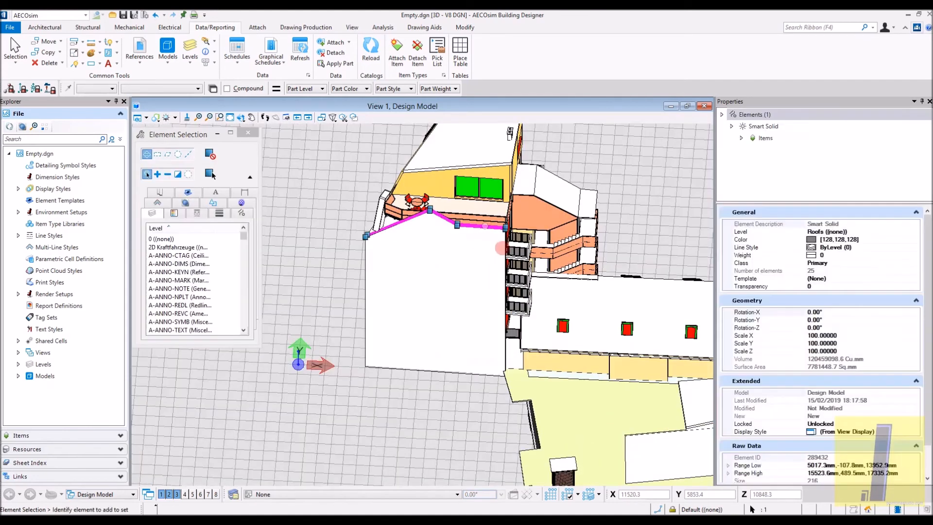
# - Examine the skylights in the lower building's pitched roof and the balconies and stairs behind it
pyautogui.scroll(2, 486, 228)
pyautogui.moveTo(549, 266); pyautogui.dragTo(395, 265, button='middle')
pyautogui.scroll(-3, 369, 261)
pyautogui.keyDown('shift'); pyautogui.moveTo(330, 255); pyautogui.dragTo(242, 311, button='middle'); pyautogui.keyUp('shift')
pyautogui.scroll(2, 536, 428)
pyautogui.scroll(5, 536, 427)
pyautogui.keyDown('shift'); pyautogui.moveTo(485, 386); pyautogui.dragTo(433, 335, button='middle'); pyautogui.keyUp('shift')
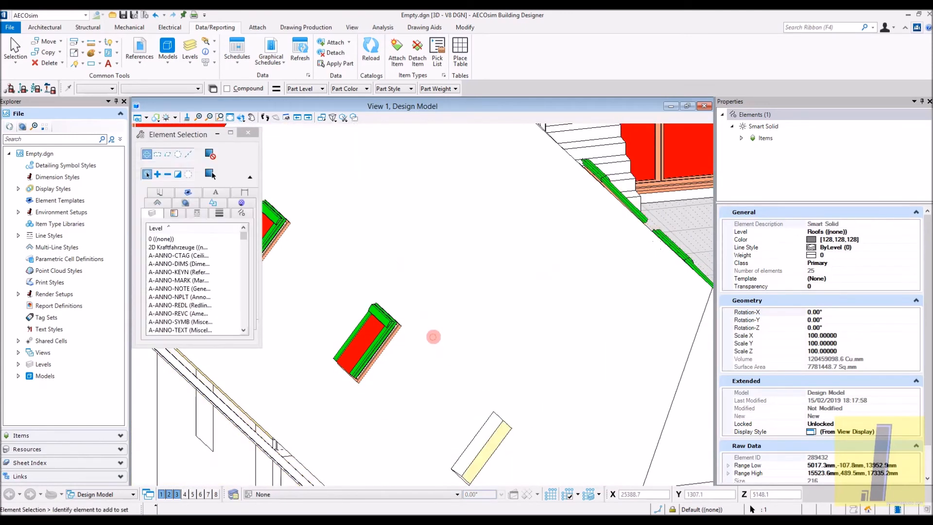
pyautogui.scroll(-5, 433, 336)
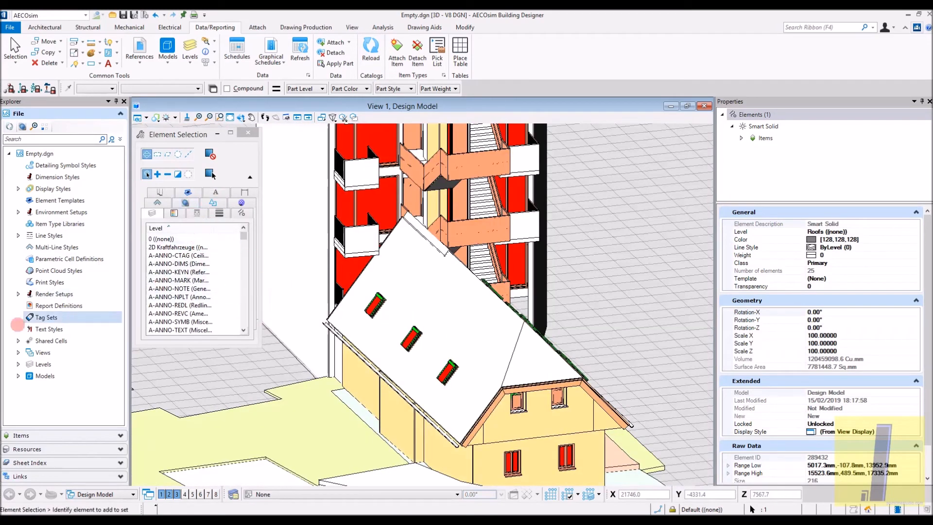
# - Expand the file's Levels list and look through the level names
pyautogui.click(18, 364)
pyautogui.scroll(-10, 58, 370)
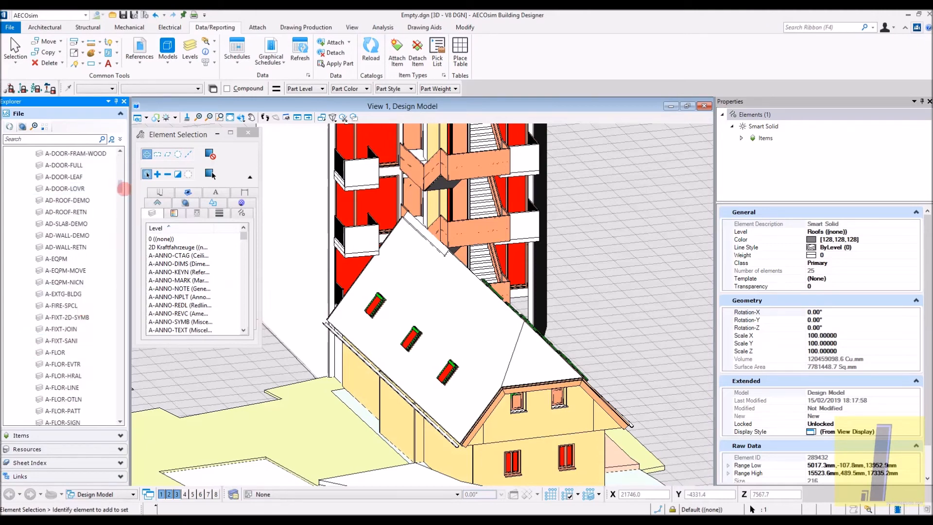
pyautogui.moveTo(120, 186); pyautogui.dragTo(129, 164)
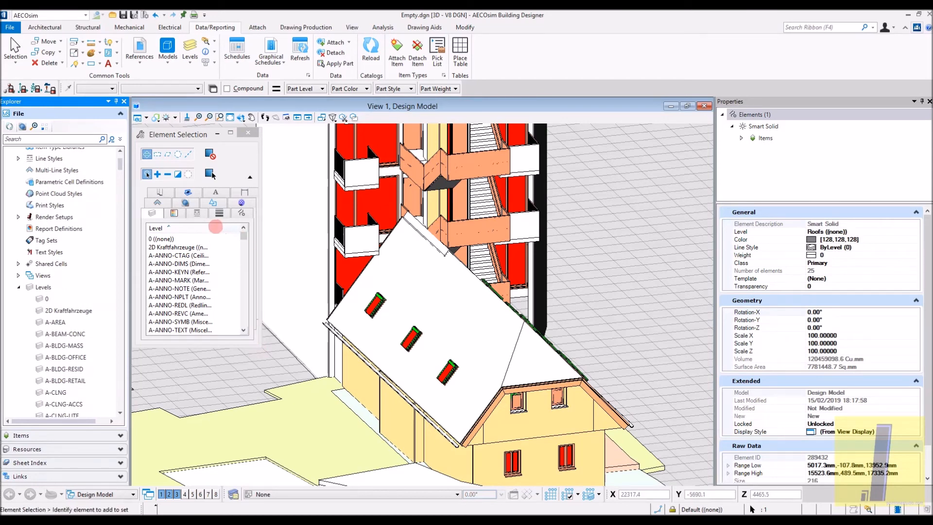
# - Widen the level column of the element selection filter and look through the levels from A-ANNO-CTAG down to Windows
pyautogui.moveTo(215, 226); pyautogui.dragTo(229, 227)
pyautogui.click(168, 256)
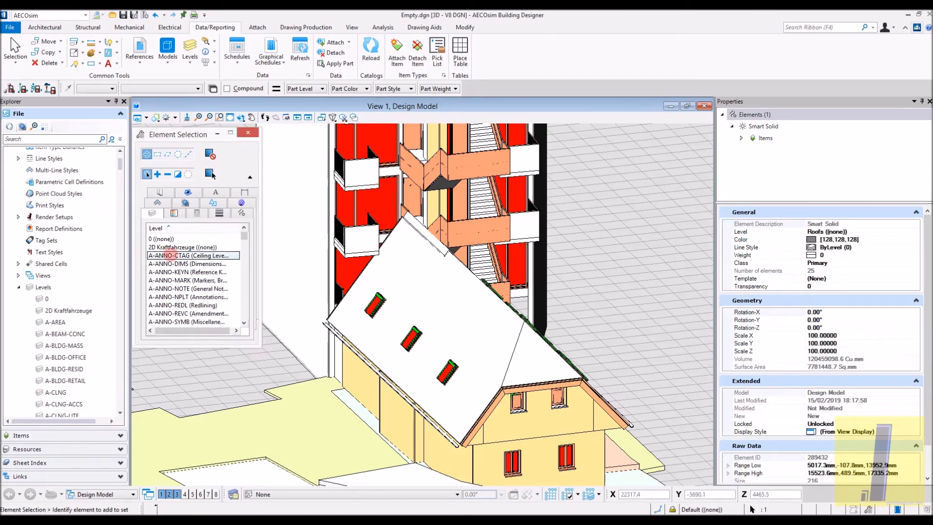
pyautogui.scroll(-3, 291, 286)
pyautogui.moveTo(409, 352); pyautogui.dragTo(406, 343, button='middle')
pyautogui.keyDown('shift'); pyautogui.moveTo(324, 277); pyautogui.dragTo(379, 300, button='middle'); pyautogui.keyUp('shift')
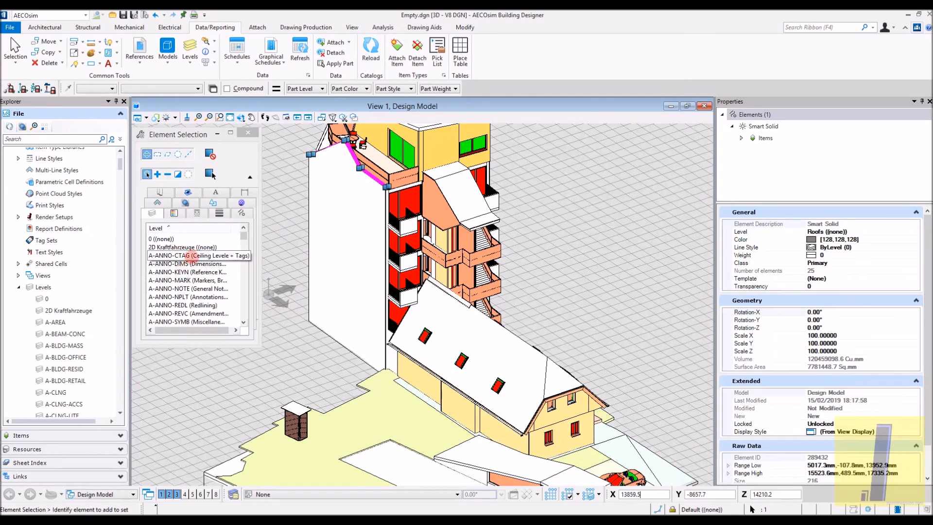
pyautogui.click(188, 257)
pyautogui.click(287, 296)
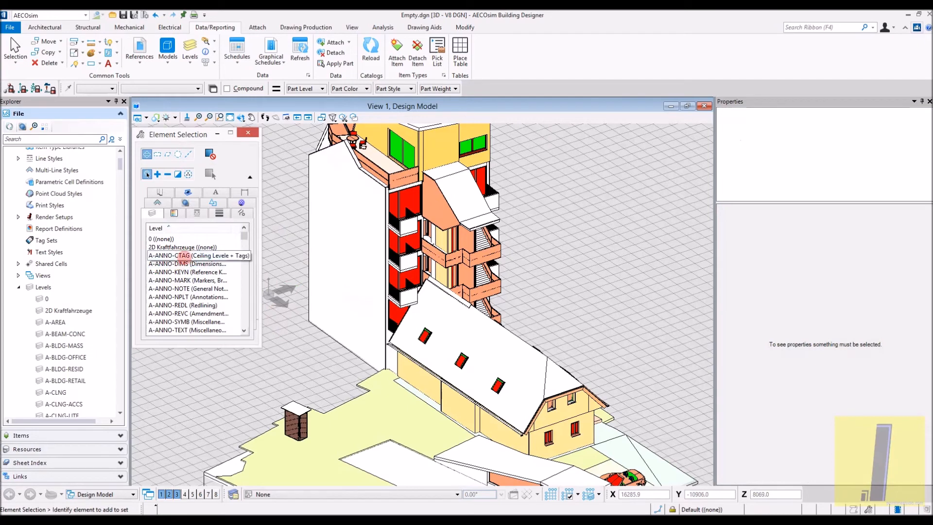
pyautogui.click(193, 261)
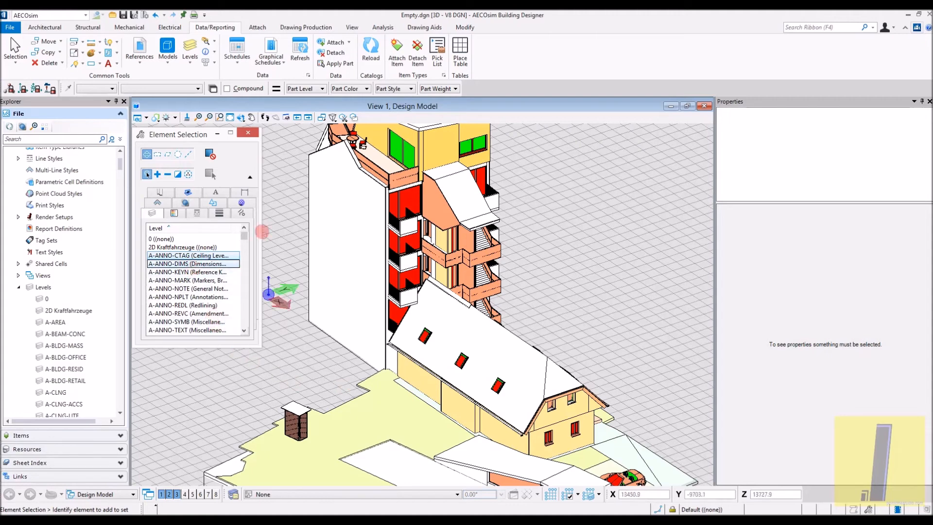
pyautogui.moveTo(244, 235); pyautogui.dragTo(222, 336)
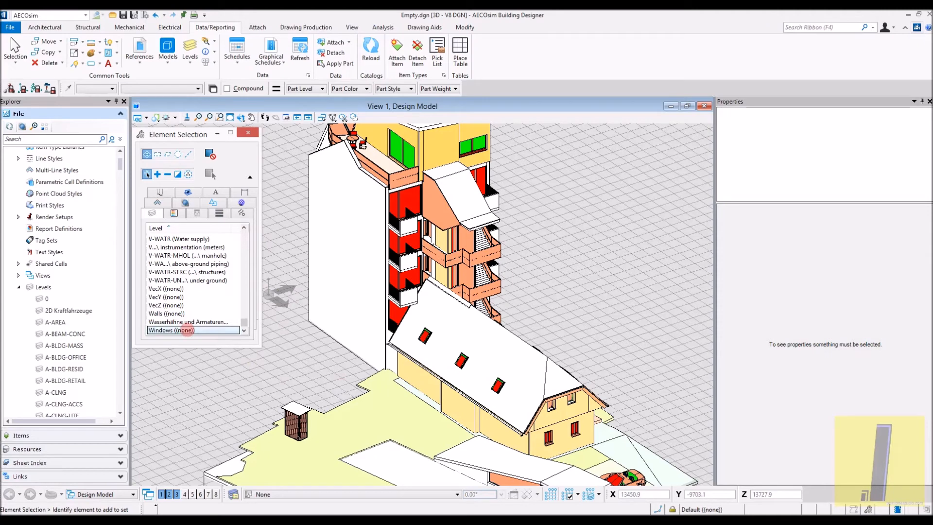
# - Select all elements on the Walls level and check the highlighted walls in the whole building
pyautogui.scroll(-3, 446, 241)
pyautogui.keyDown('shift'); pyautogui.moveTo(446, 241); pyautogui.dragTo(389, 288, button='middle'); pyautogui.keyUp('shift')
pyautogui.keyDown('shift'); pyautogui.moveTo(250, 336); pyautogui.dragTo(428, 317, button='middle'); pyautogui.keyUp('shift')
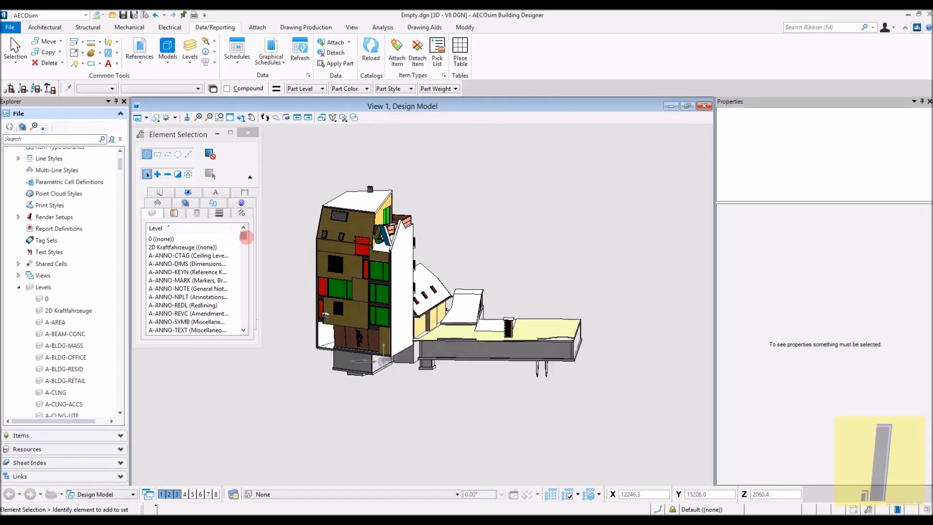
pyautogui.moveTo(244, 237); pyautogui.dragTo(243, 330)
pyautogui.click(193, 305)
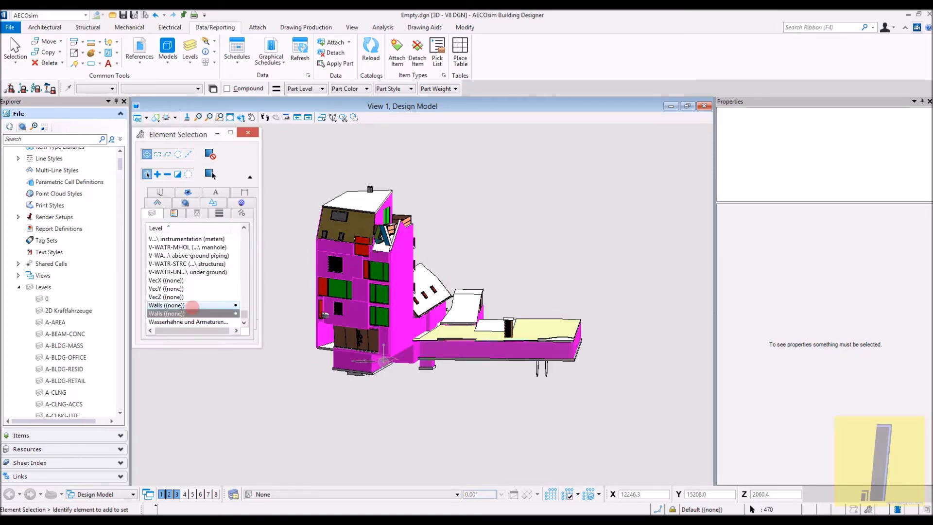
pyautogui.scroll(3, 418, 285)
pyautogui.scroll(-3, 416, 288)
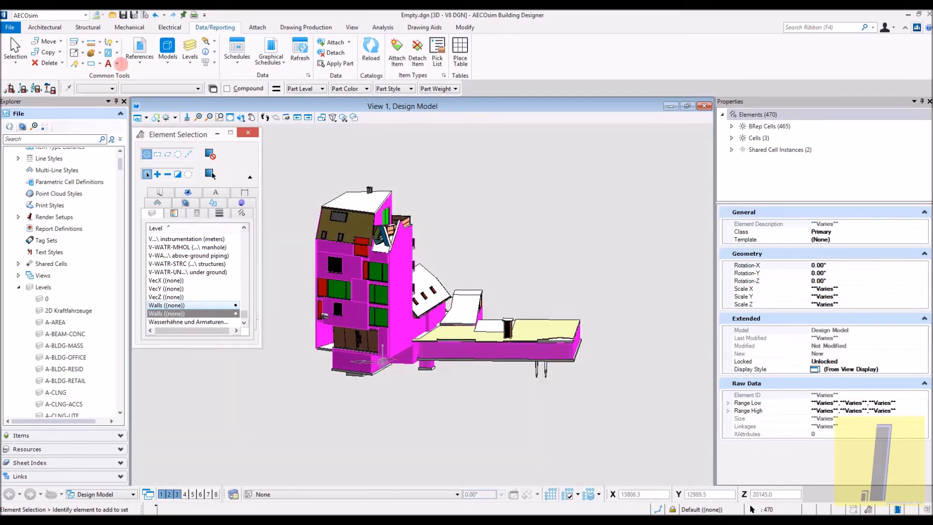
# - Apply the IfcWall part from the IFC family to all selected walls, keeping the part's default symbology and level options
pyautogui.click(100, 52)
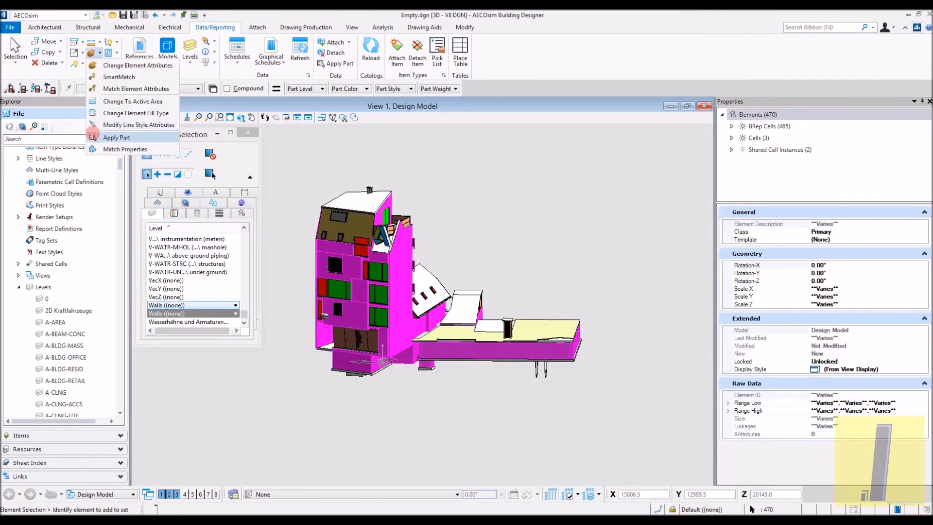
pyautogui.click(105, 135)
pyautogui.click(199, 168)
pyautogui.scroll(-5, 185, 262)
pyautogui.click(170, 251)
pyautogui.click(209, 179)
pyautogui.scroll(-3, 193, 263)
pyautogui.scroll(-20, 193, 261)
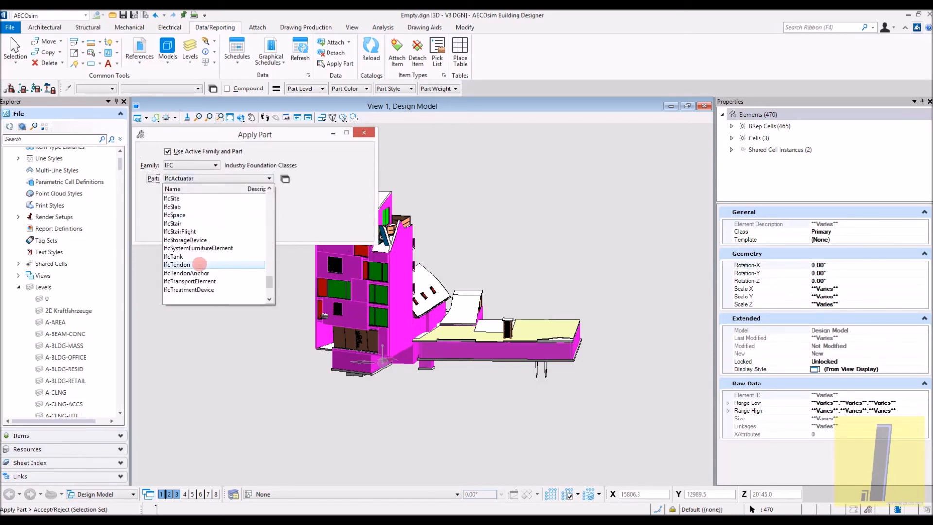
pyautogui.click(197, 273)
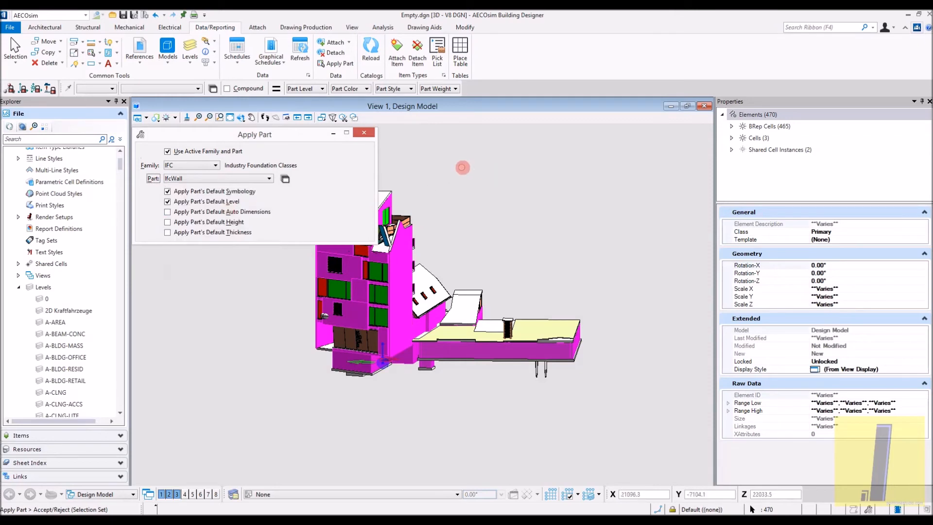
pyautogui.click(449, 183)
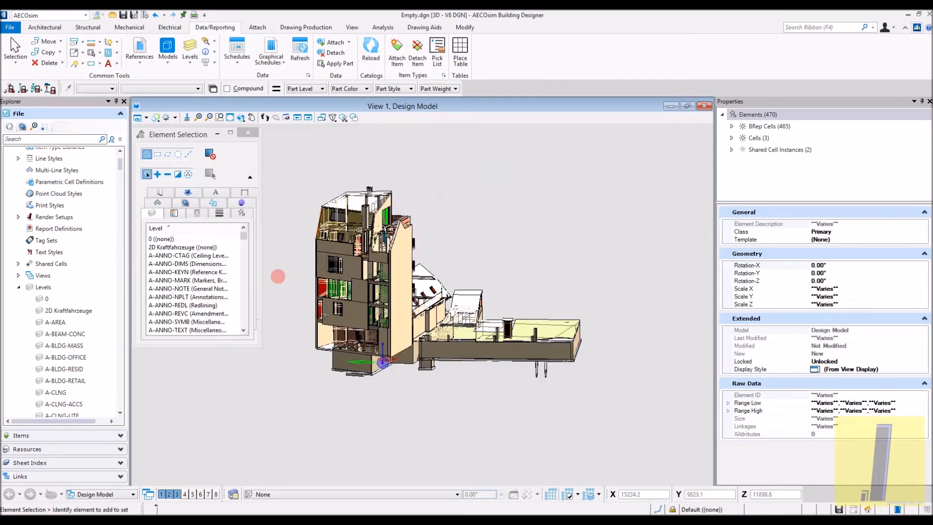
# - Select all elements on the Wasserhähne und Armaturen level and view the building from a higher angle
pyautogui.scroll(3, 278, 275)
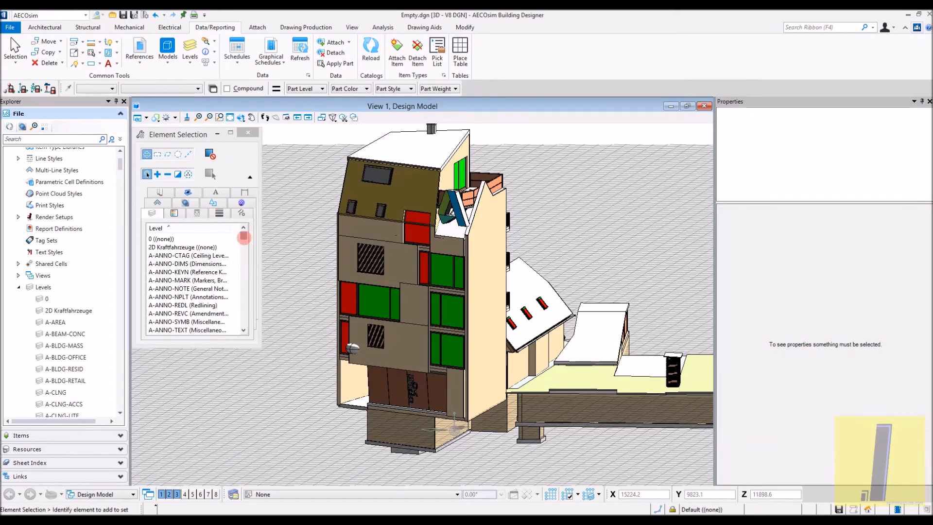
pyautogui.moveTo(244, 237); pyautogui.dragTo(229, 327)
pyautogui.click(197, 313)
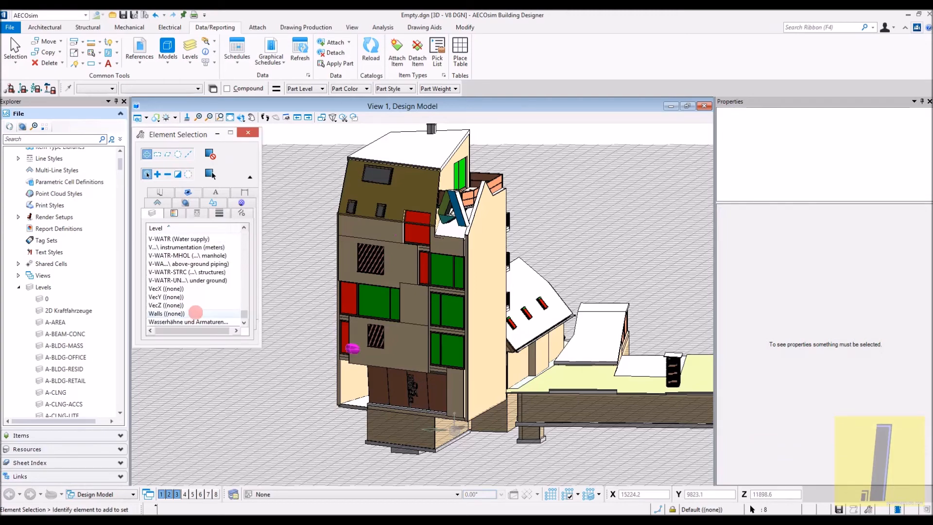
pyautogui.keyDown('shift'); pyautogui.moveTo(583, 318); pyautogui.dragTo(279, 463, button='middle'); pyautogui.keyUp('shift')
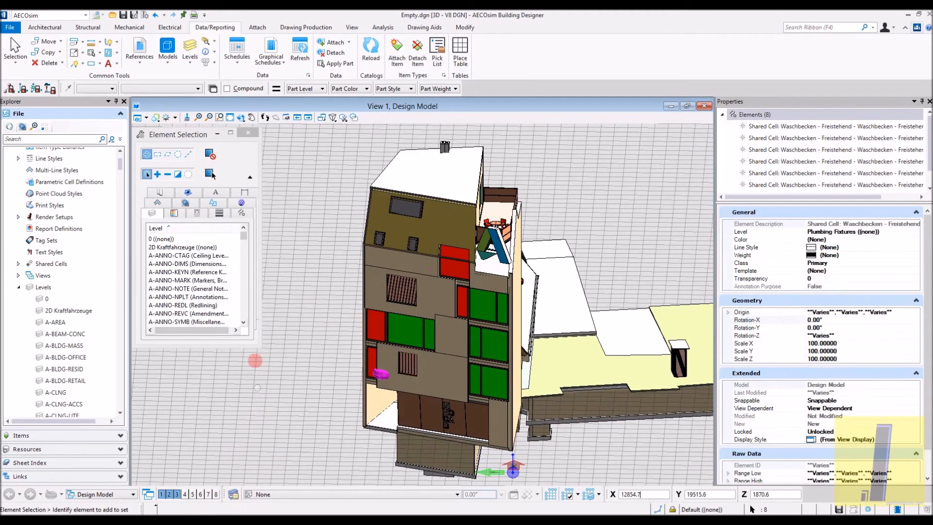
# - Clear the fixture selection and select all elements on the Glass level
pyautogui.moveTo(239, 241); pyautogui.dragTo(236, 334)
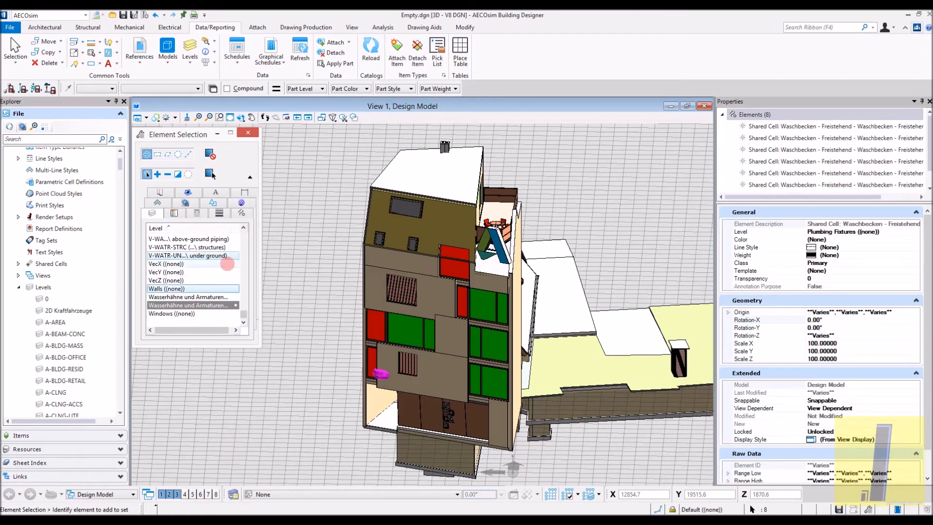
pyautogui.click(244, 284)
pyautogui.click(243, 284)
pyautogui.click(297, 275)
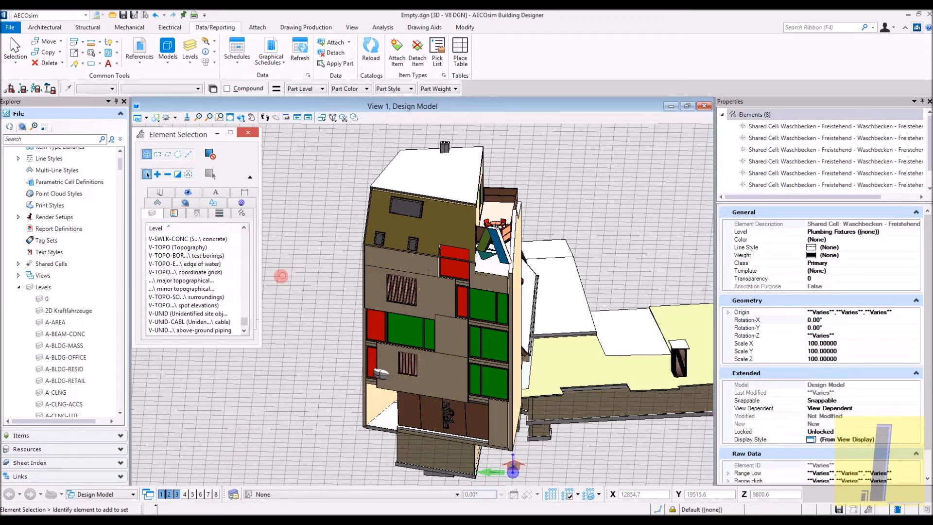
pyautogui.moveTo(244, 315); pyautogui.dragTo(243, 272)
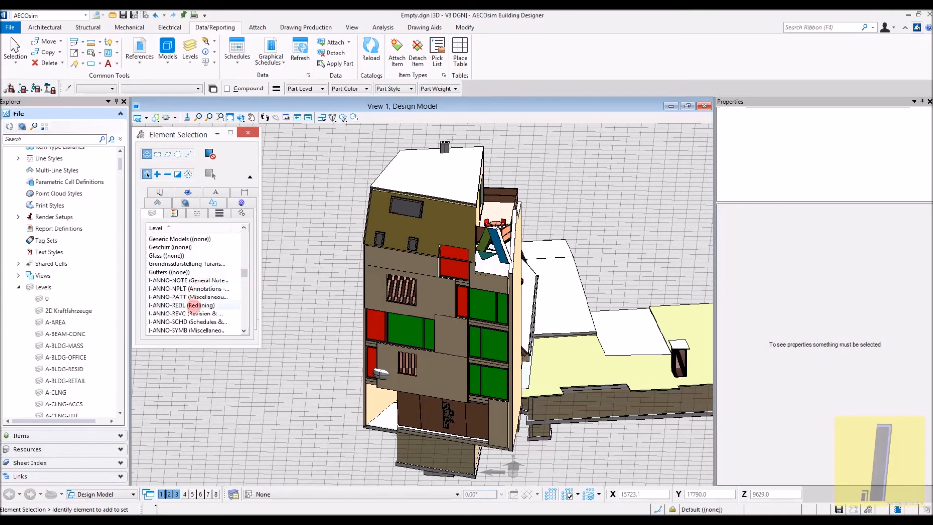
pyautogui.click(187, 255)
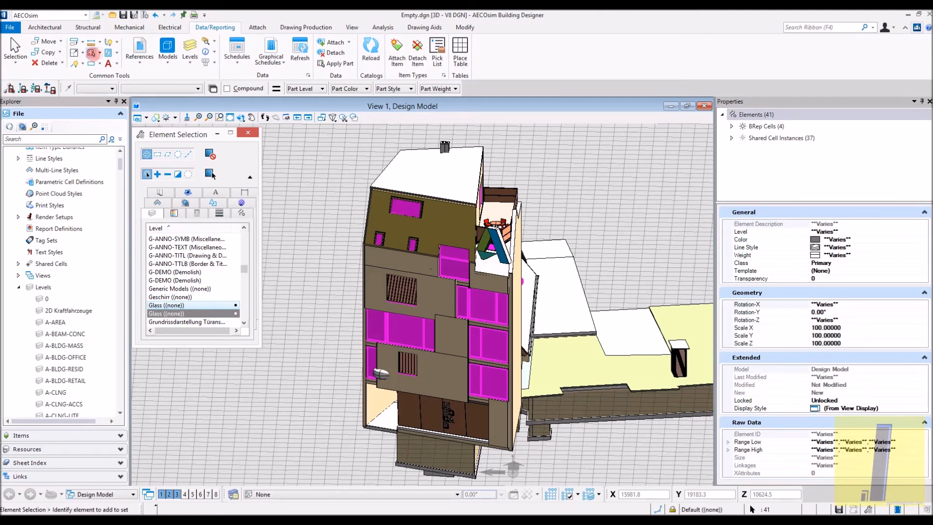
# - Apply the IfcWindow part from the IFC family to the selected Glass elements, keeping the part's default symbology and level options
pyautogui.click(91, 52)
pyautogui.click(194, 166)
pyautogui.scroll(-2, 210, 258)
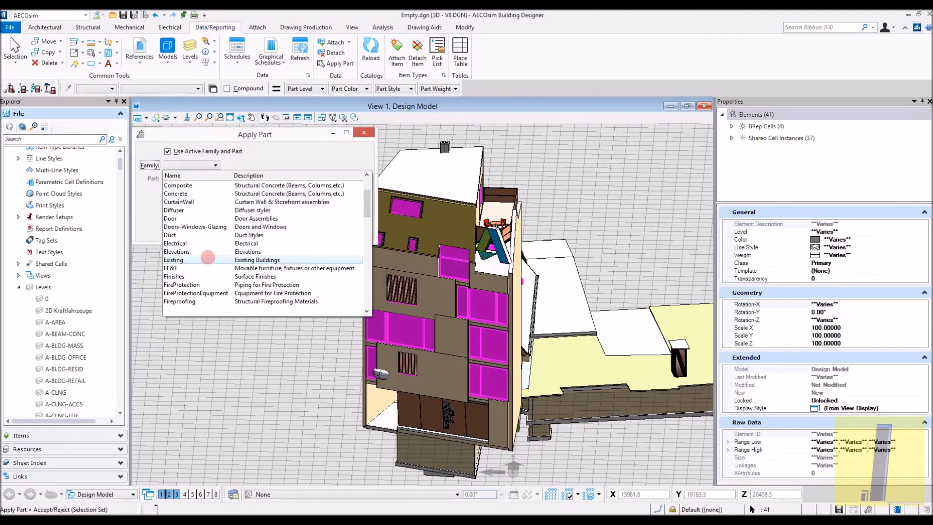
pyautogui.scroll(-2, 208, 258)
pyautogui.scroll(-2, 210, 263)
pyautogui.click(210, 262)
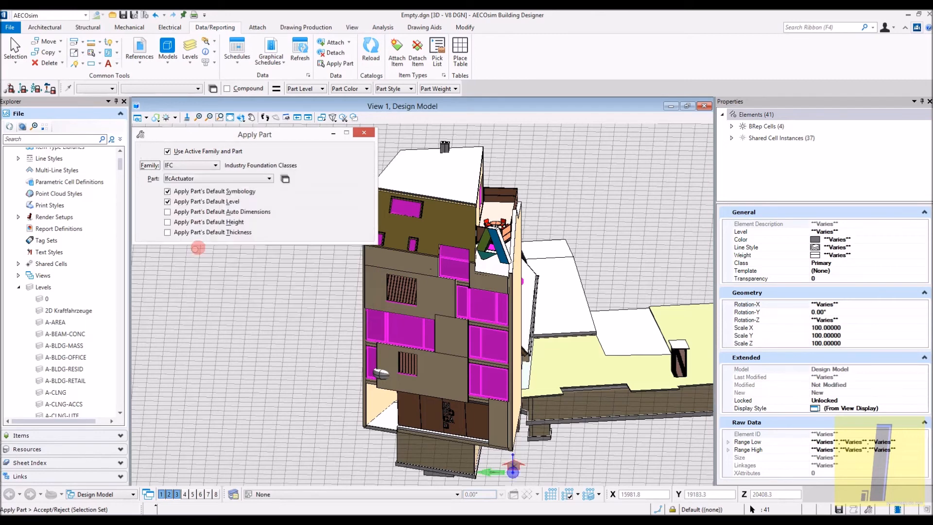
pyautogui.click(251, 179)
pyautogui.scroll(-15, 204, 262)
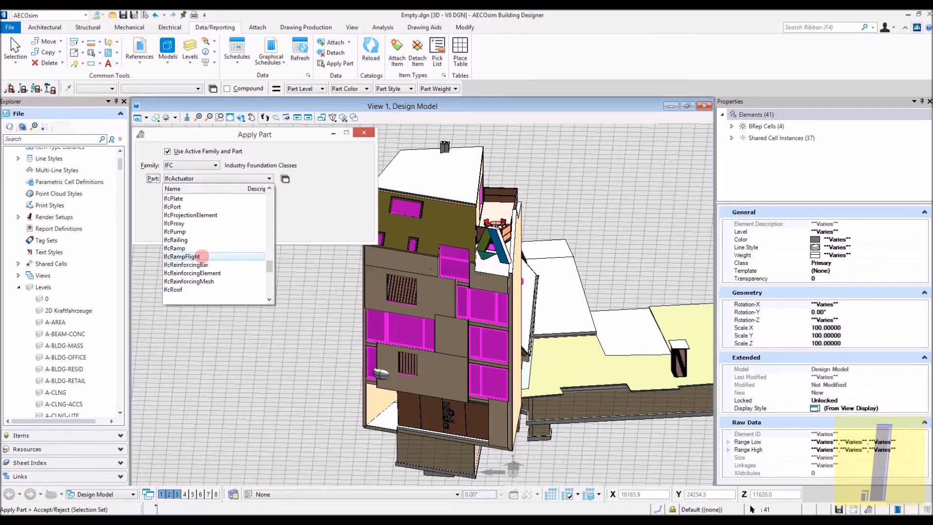
pyautogui.scroll(-1, 195, 281)
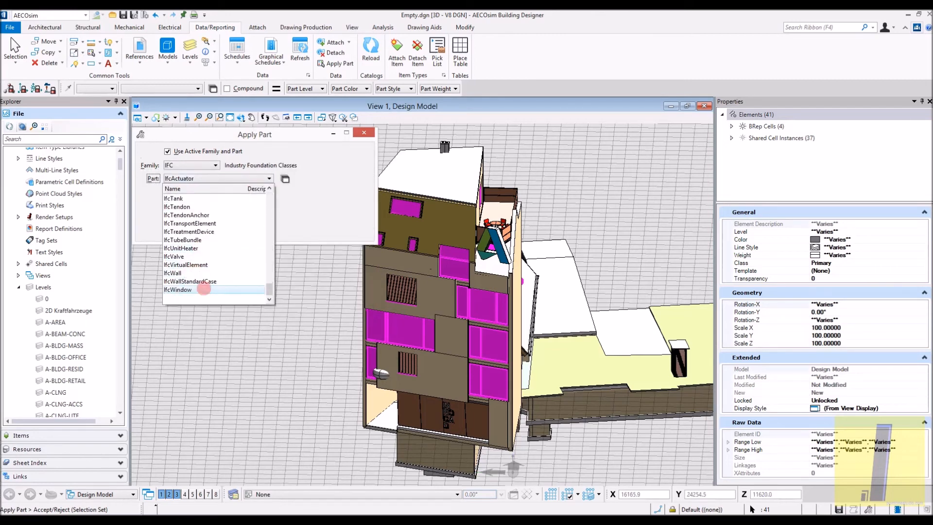
pyautogui.click(208, 281)
pyautogui.click(365, 177)
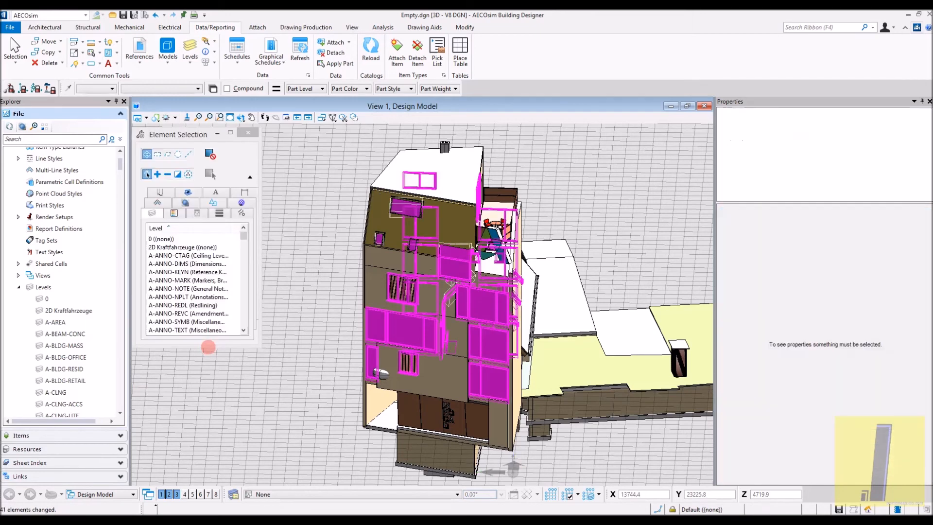
# - Select only the elements on the Structural Foundations level, leaving out those on the Structural Columns level
pyautogui.moveTo(241, 235); pyautogui.dragTo(224, 310)
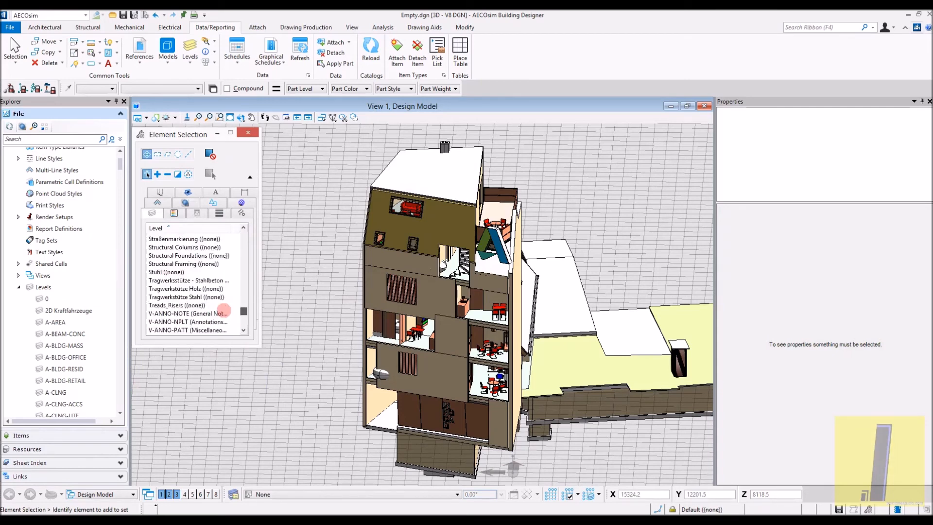
pyautogui.click(194, 248)
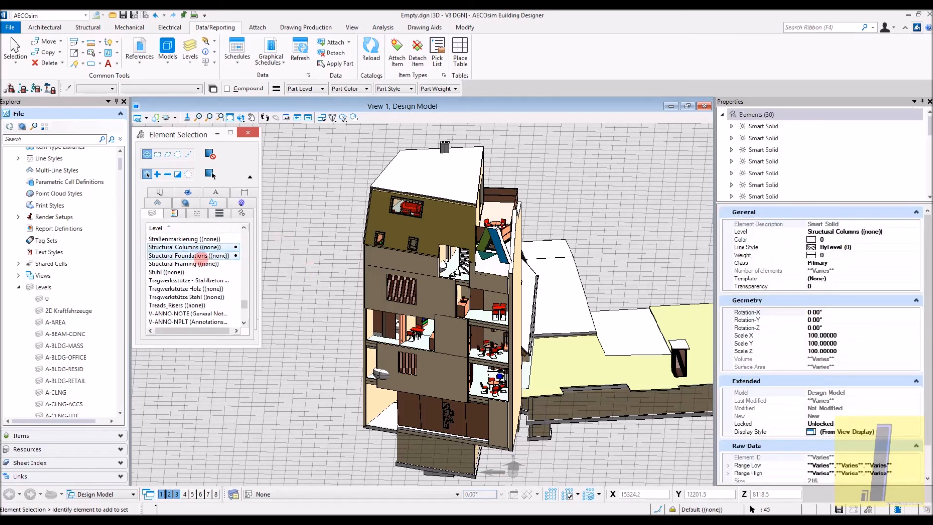
pyautogui.click(224, 263)
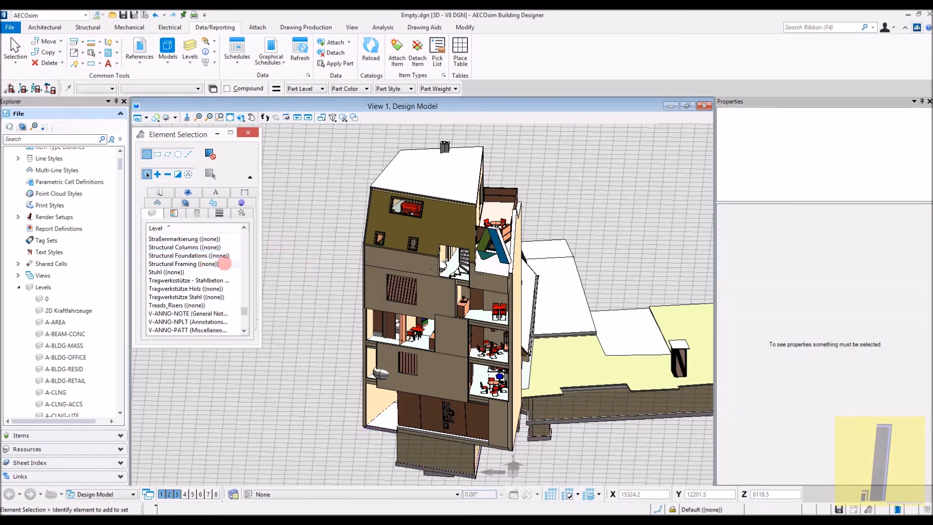
pyautogui.click(221, 255)
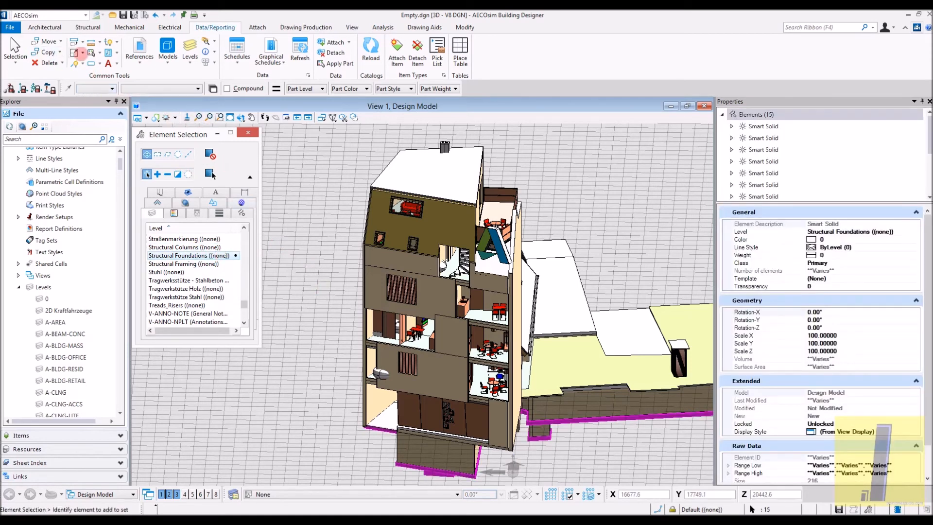
# - Apply the IfcFooting part from the IFC family to the selected foundations, keeping the part's default symbology and level options
pyautogui.click(75, 52)
pyautogui.click(192, 166)
pyautogui.scroll(-4, 180, 255)
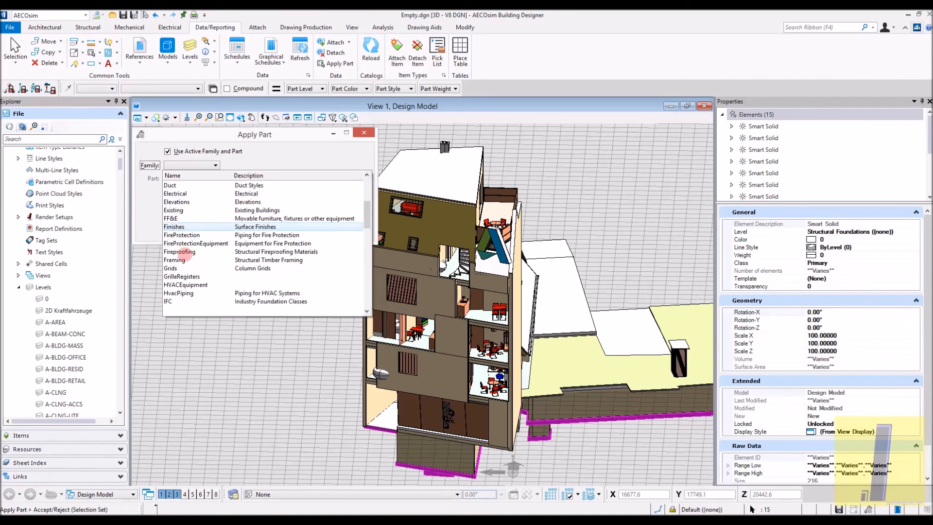
pyautogui.click(191, 270)
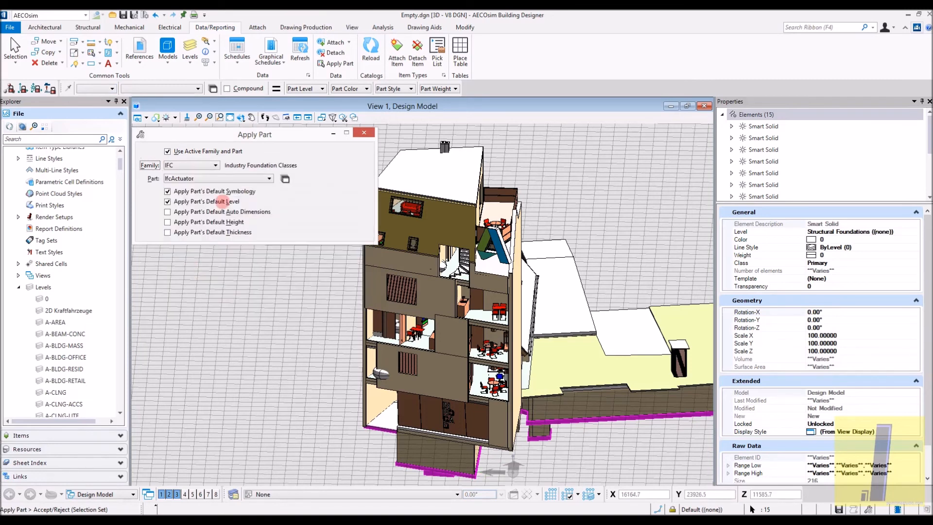
pyautogui.click(241, 179)
pyautogui.scroll(-3, 204, 239)
pyautogui.scroll(-14, 202, 250)
pyautogui.scroll(-10, 204, 254)
pyautogui.scroll(-4, 204, 254)
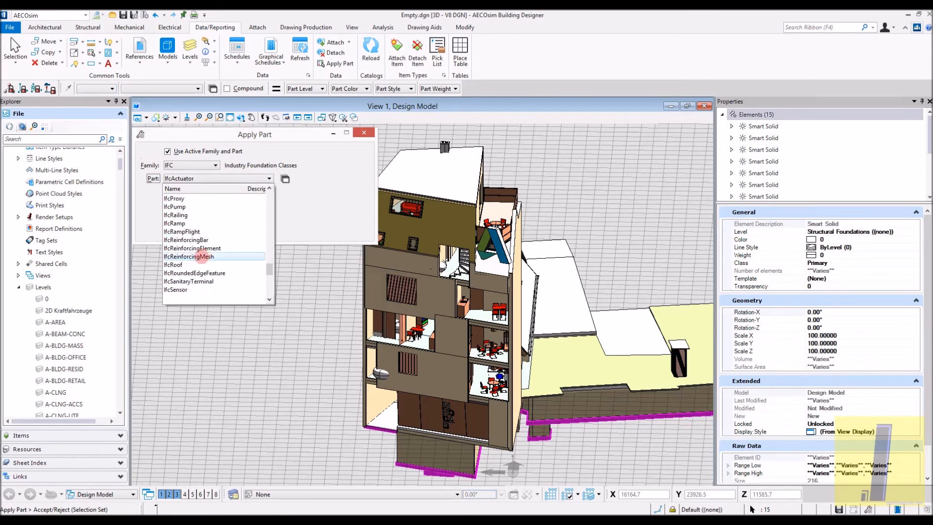
pyautogui.scroll(12, 198, 266)
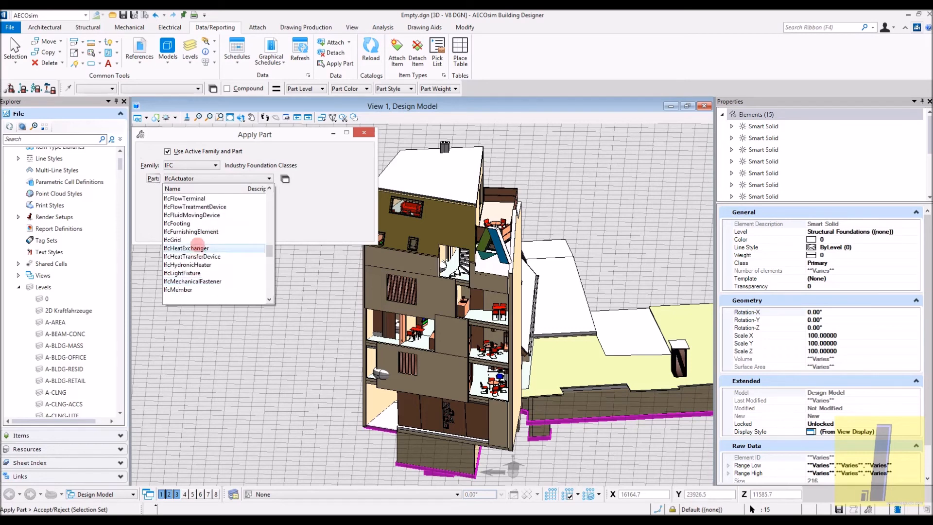
pyautogui.click(197, 225)
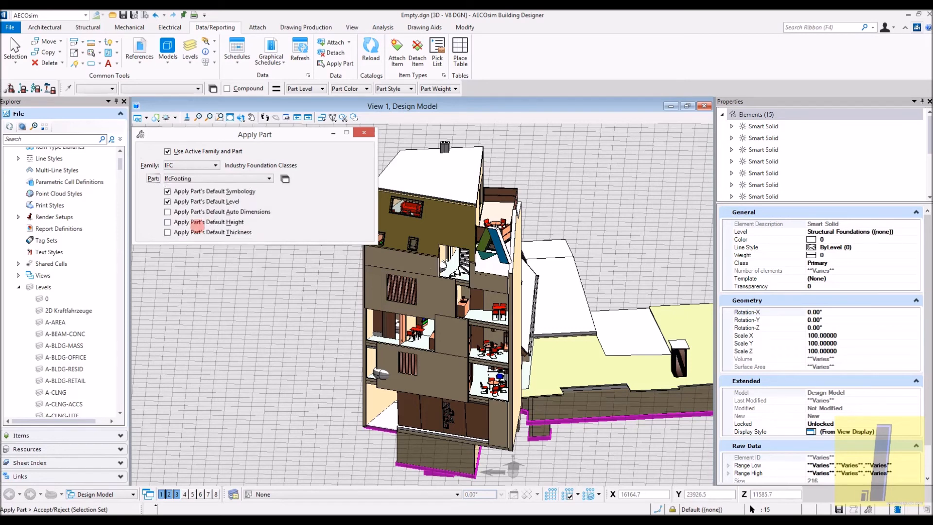
pyautogui.click(278, 362)
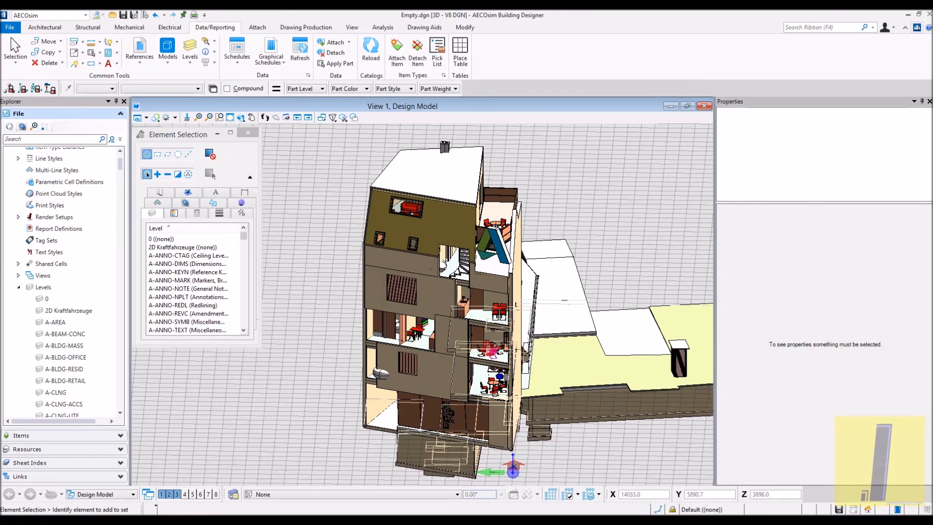
# - Start an IFC export of the model with the IFC2x3 CV2.0 model view definition and the IFC file optimized
pyautogui.scroll(8, 491, 352)
pyautogui.scroll(-4, 431, 302)
pyautogui.keyDown('shift'); pyautogui.moveTo(430, 306); pyautogui.dragTo(456, 367, button='middle'); pyautogui.keyUp('shift')
pyautogui.scroll(-2, 461, 365)
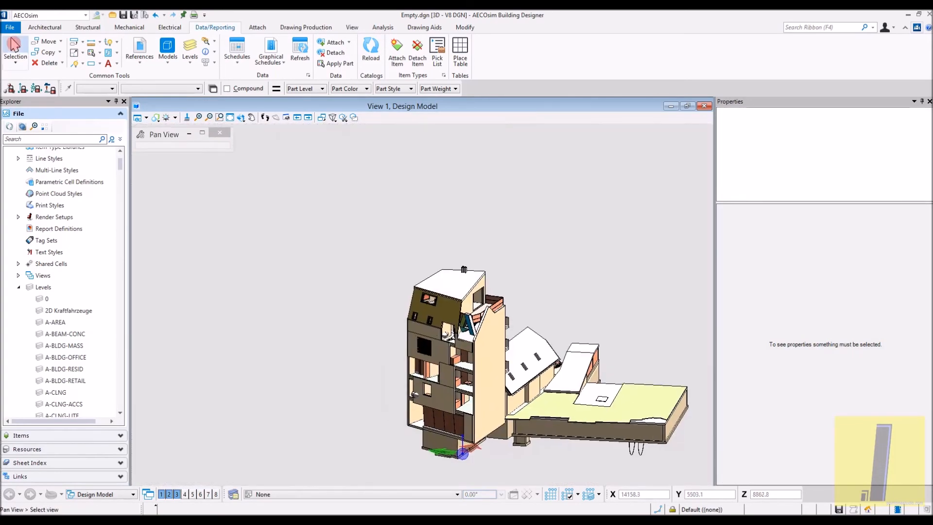
pyautogui.click(10, 27)
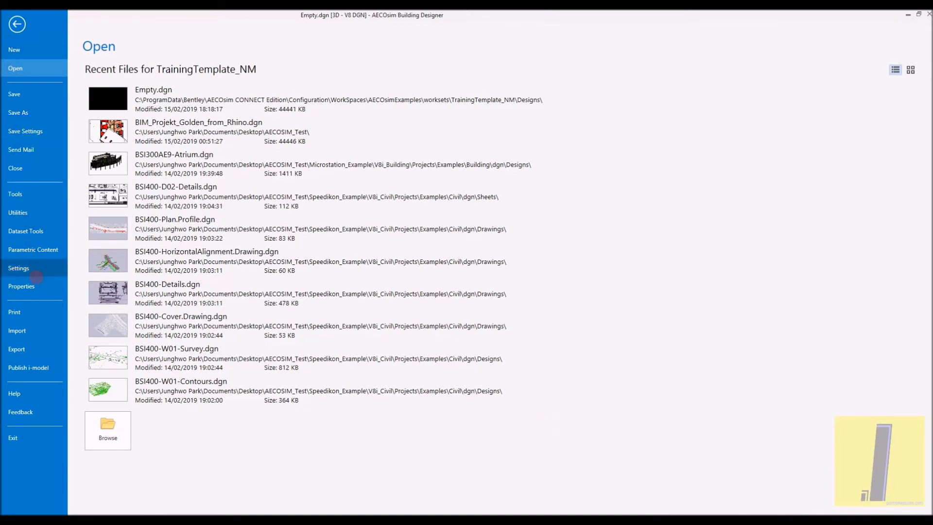
pyautogui.click(45, 348)
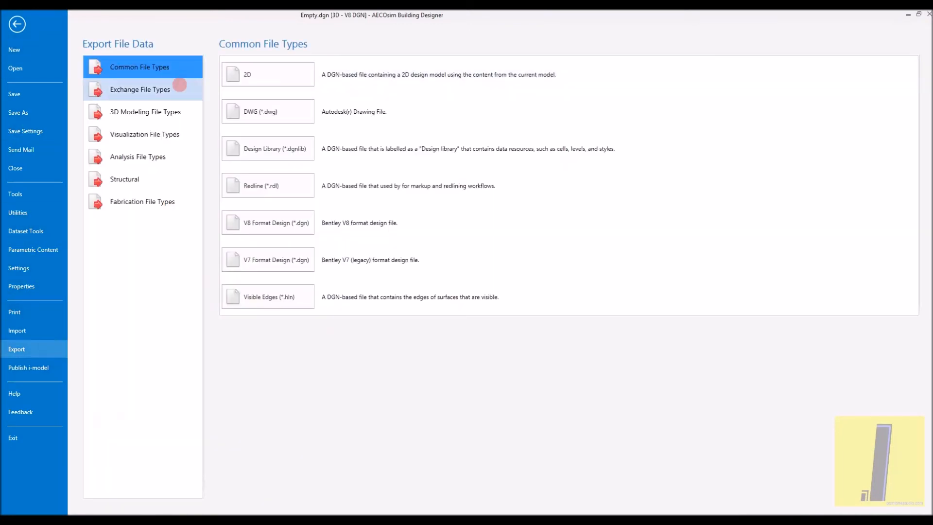
pyautogui.click(178, 84)
pyautogui.click(285, 76)
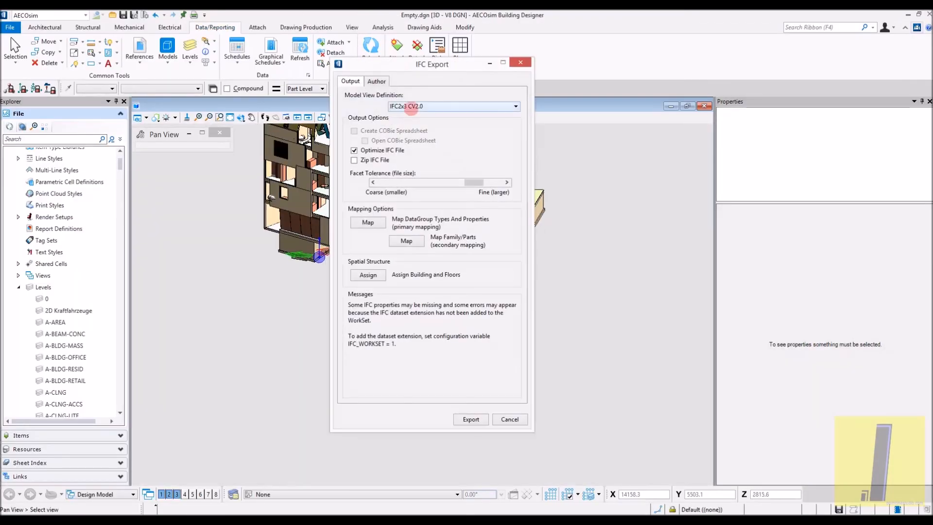
pyautogui.click(470, 419)
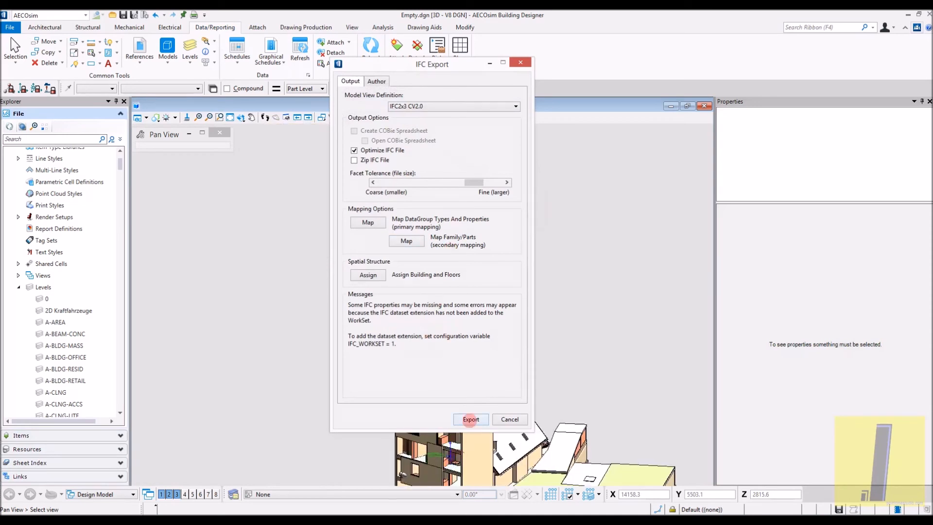
pyautogui.moveTo(469, 416); pyautogui.dragTo(391, 345, button='middle')
pyautogui.click(469, 419)
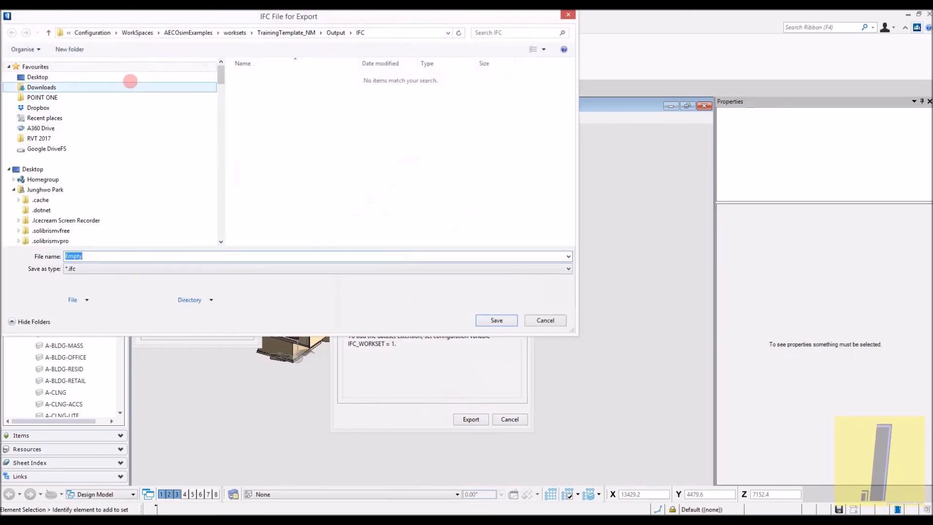
# - Save the exported IFC file as Revit_to_Rhino_AECO_IFC in the AECOSIM_Test folder on the desktop
pyautogui.click(146, 78)
pyautogui.click(374, 146)
pyautogui.scroll(-1, 380, 144)
pyautogui.scroll(1, 380, 143)
pyautogui.doubleClick(424, 87)
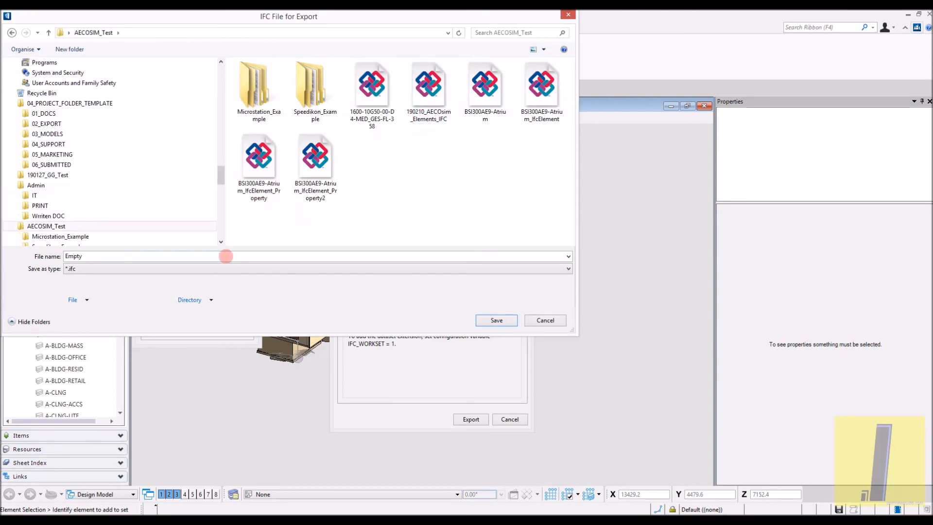
pyautogui.doubleClick(225, 256)
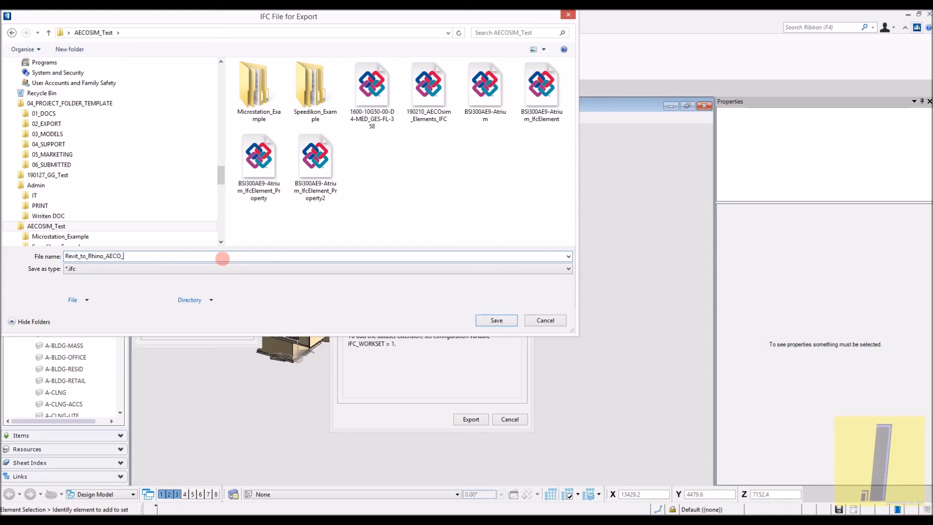
pyautogui.press('Return')
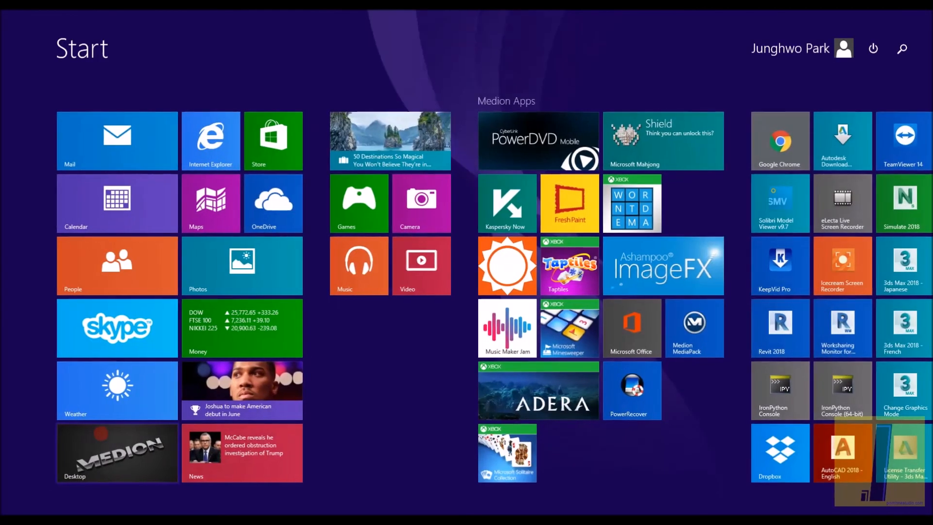
# - Launch Solibri Model Viewer and let AECOsim Building Designer keep running until it responds
pyautogui.write('solibri Model Viewer v9.8')
pyautogui.press('Return')
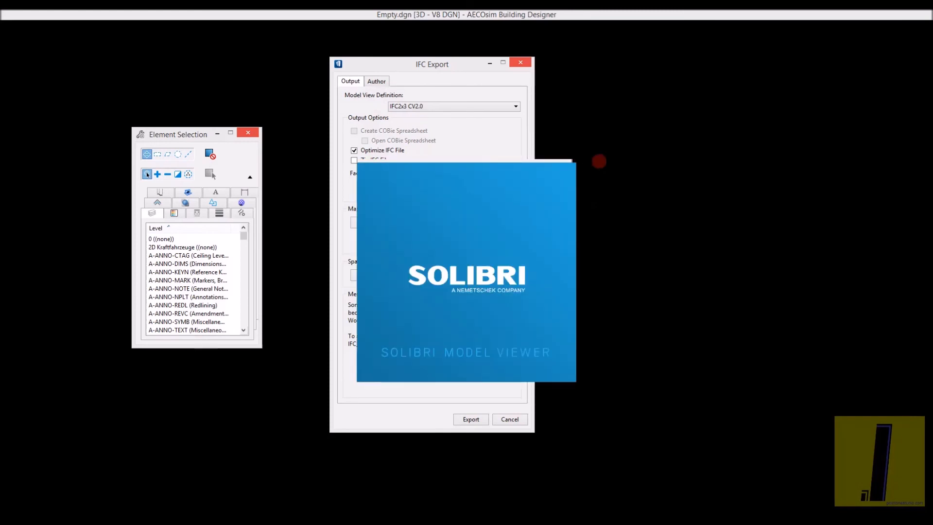
pyautogui.click(453, 64)
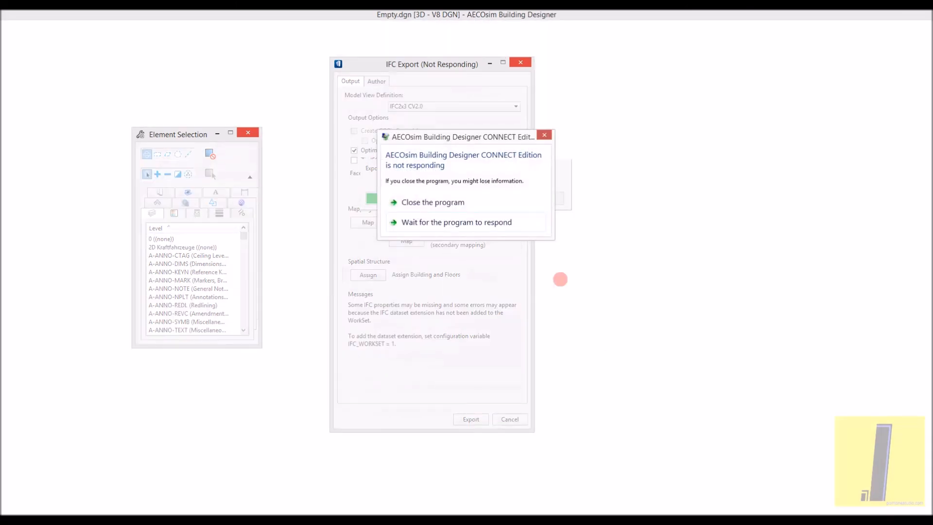
pyautogui.click(498, 225)
pyautogui.click(331, 254)
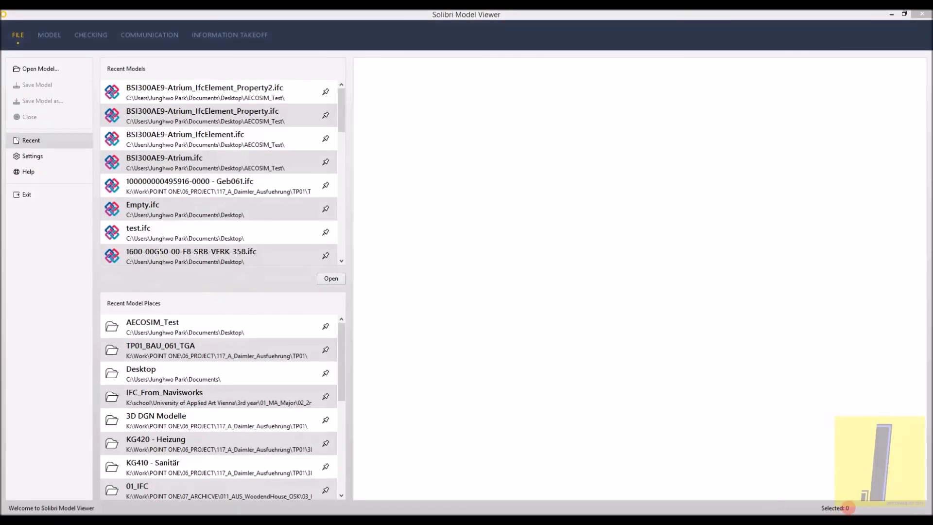
# - Switch back to AECOsim Building Designer to check the export's completion and look over the building model
pyautogui.click(837, 515)
pyautogui.click(800, 445)
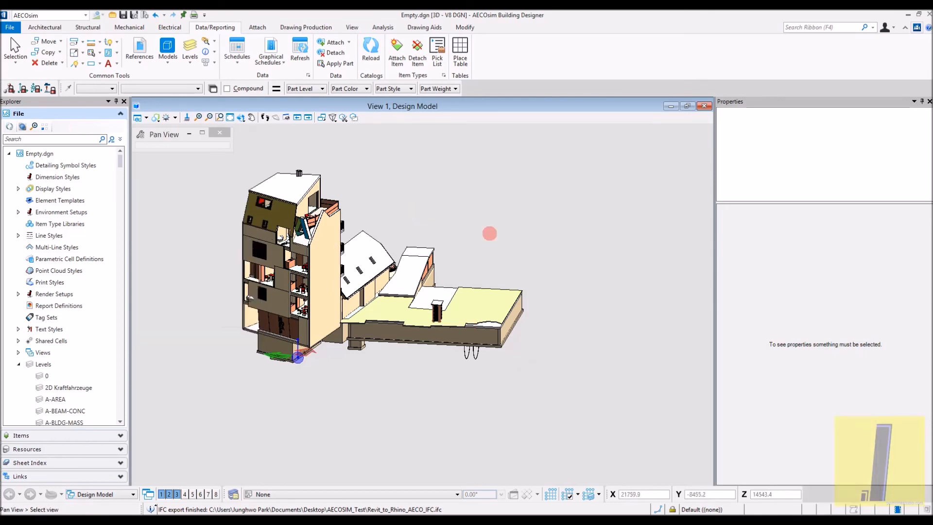
pyautogui.scroll(5, 486, 233)
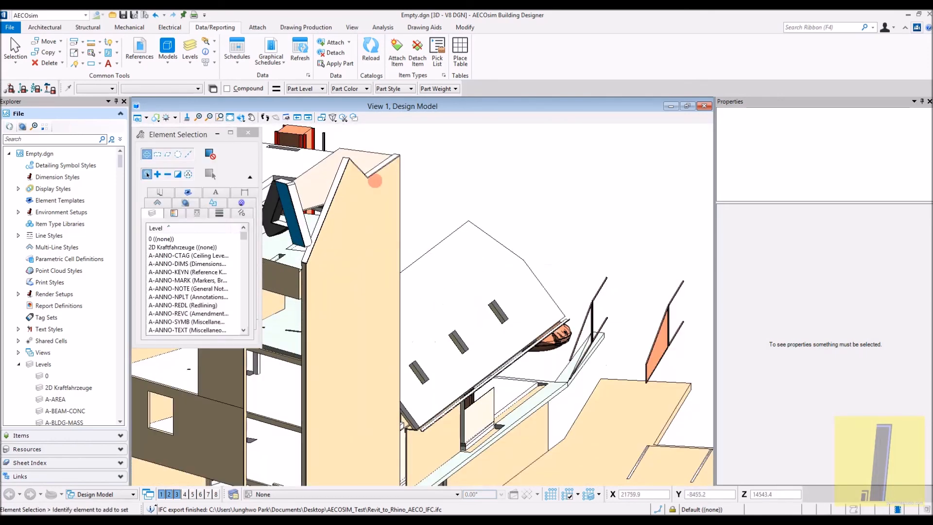
pyautogui.scroll(-5, 375, 180)
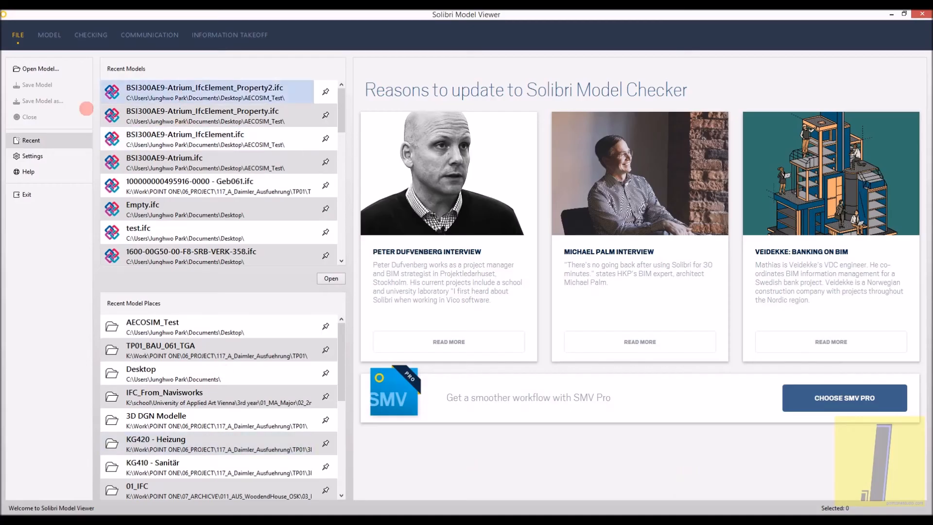
# - Open the Revit_to_Rhino_AECO_IFC file from the AECOSIM_Test folder in Solibri Model Viewer
pyautogui.click(413, 237)
pyautogui.click(395, 246)
pyautogui.click(607, 373)
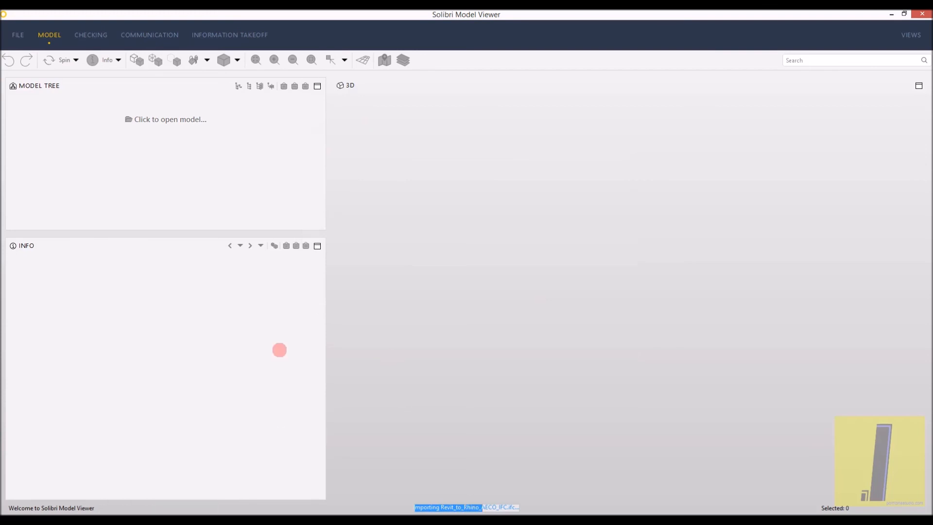
# - Switch to File Explorer and check the size of the Revit_to_Rhino_AECO_IFC file in the AECOSIM_Test folder
pyautogui.hotkey('alt', 'Tab')
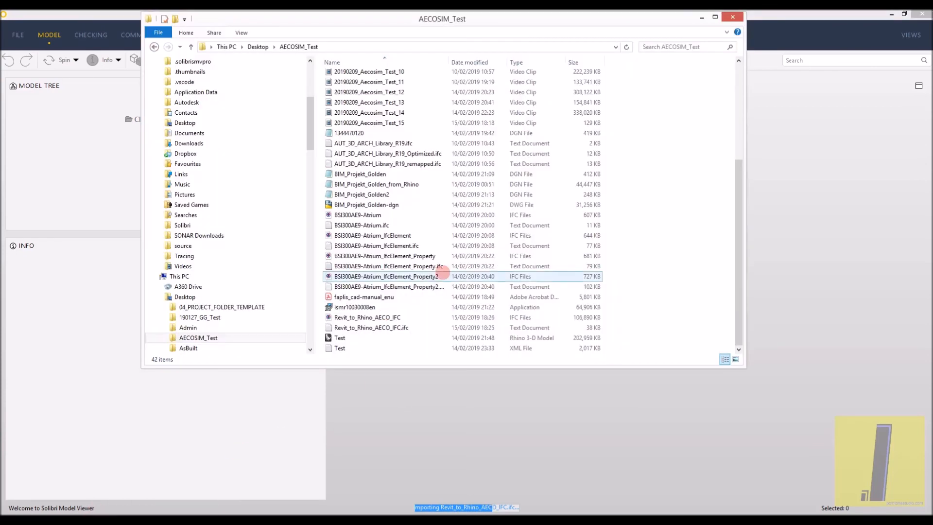
pyautogui.click(465, 317)
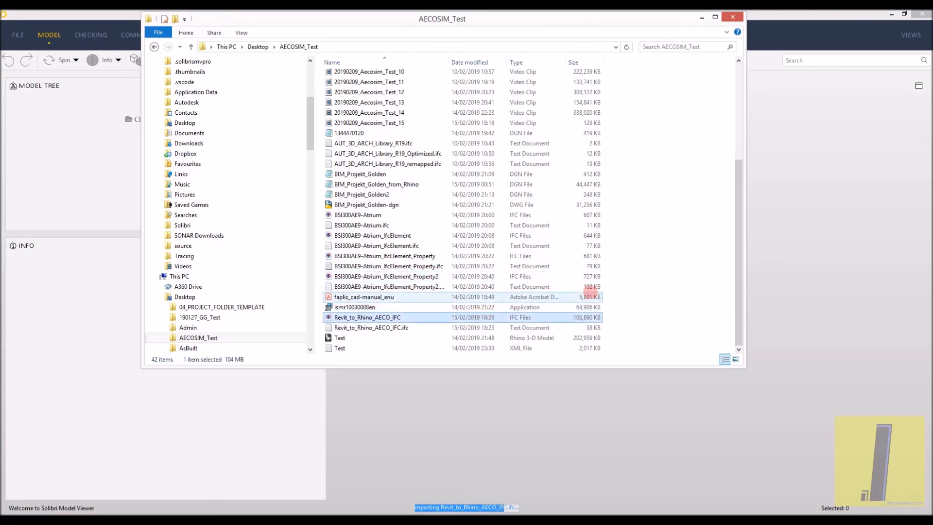
pyautogui.click(733, 17)
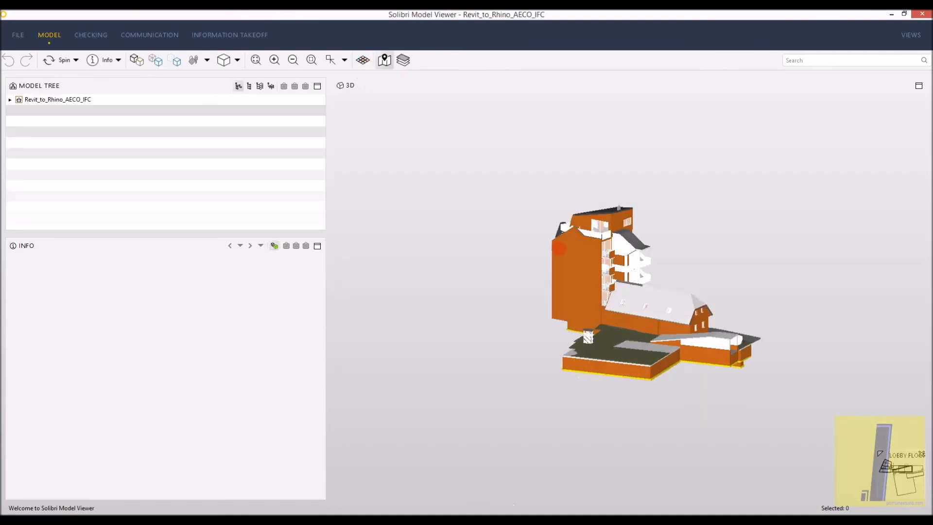
# - Inspect the imported building's front facade up close in the Solibri 3D view
pyautogui.moveTo(559, 248)
pyautogui.mouseDown()
pyautogui.moveTo(771, 263)
pyautogui.moveTo(659, 274)
pyautogui.mouseUp()
pyautogui.scroll(5, 592, 242)
pyautogui.moveTo(440, 245); pyautogui.dragTo(694, 192)
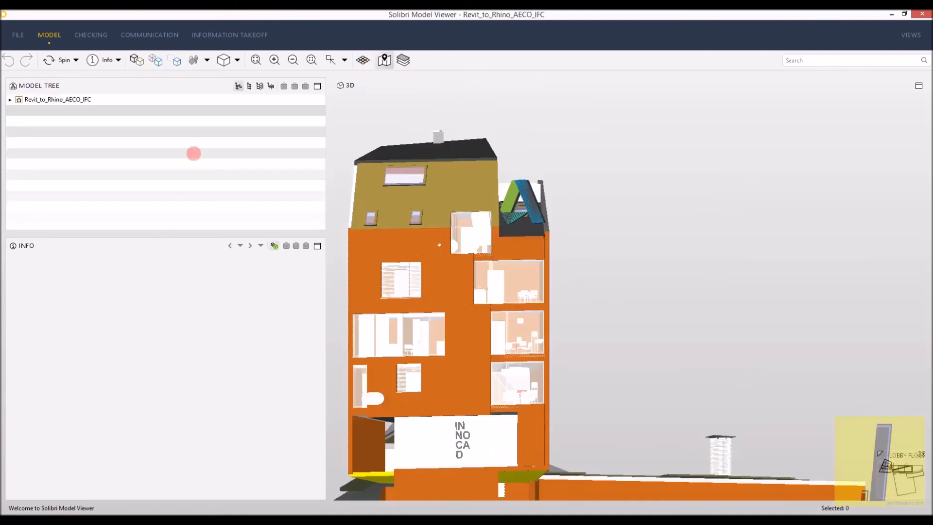
# - Apply the Architecture.material color map to the whole Revit_to_Rhino_AECO_IFC model
pyautogui.rightClick(170, 100)
pyautogui.moveTo(238, 162)
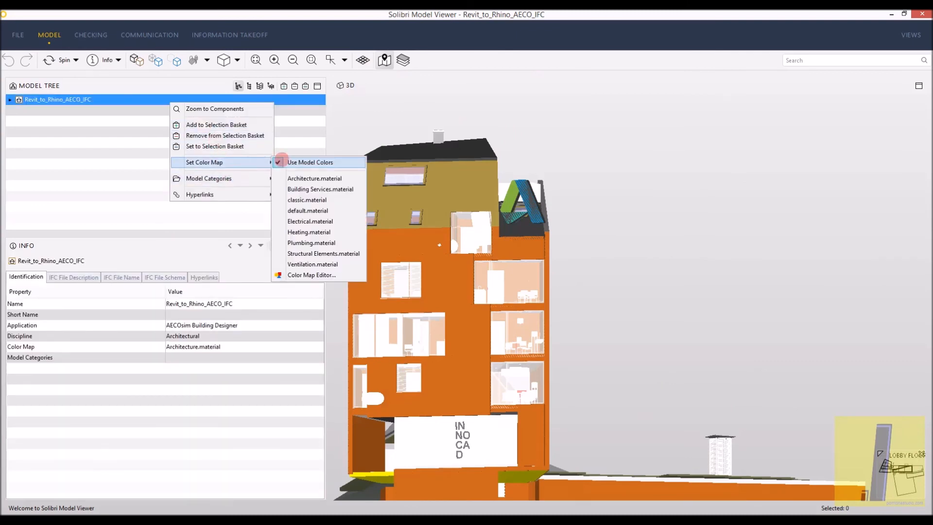
pyautogui.click(291, 175)
pyautogui.moveTo(534, 171); pyautogui.dragTo(546, 255)
pyautogui.scroll(-3, 542, 257)
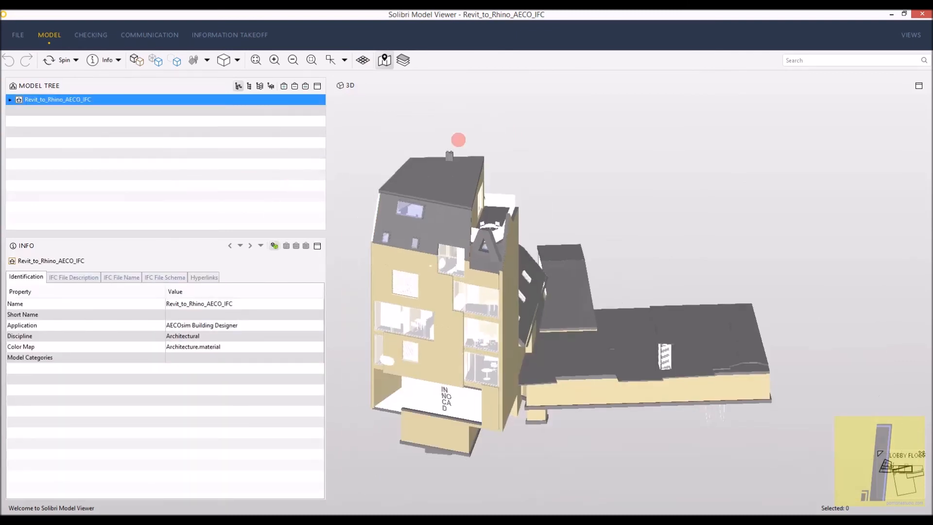
pyautogui.moveTo(458, 139); pyautogui.dragTo(462, 123)
# - Select a window on the front facade to read its identification properties, and examine the facade up close
pyautogui.rightClick(461, 123)
pyautogui.moveTo(290, 337); pyautogui.dragTo(272, 344)
pyautogui.click(403, 298)
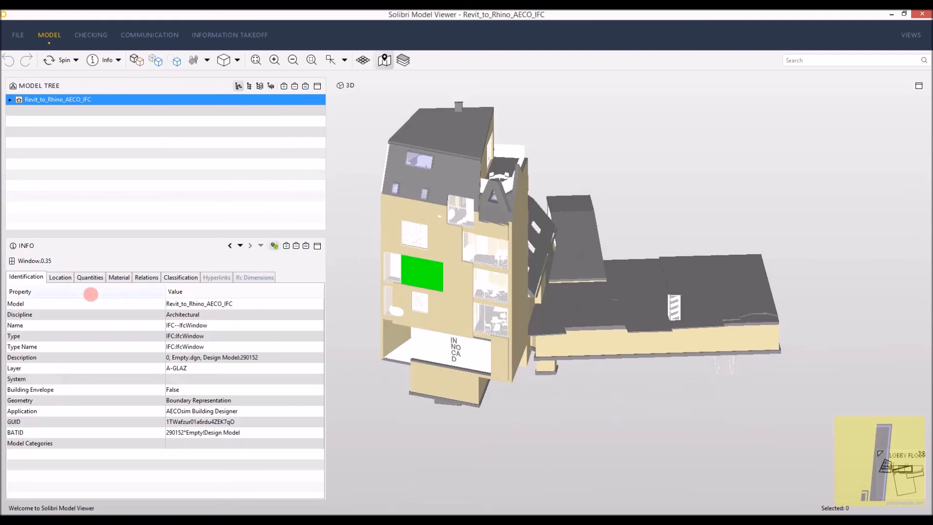
pyautogui.moveTo(540, 210)
pyautogui.mouseDown()
pyautogui.moveTo(444, 196)
pyautogui.moveTo(413, 235)
pyautogui.mouseUp()
pyautogui.moveTo(566, 274)
pyautogui.mouseDown()
pyautogui.moveTo(537, 255)
pyautogui.moveTo(443, 254)
pyautogui.mouseUp()
pyautogui.scroll(3, 486, 256)
pyautogui.moveTo(678, 270)
pyautogui.mouseDown()
pyautogui.moveTo(606, 222)
pyautogui.moveTo(611, 406)
pyautogui.moveTo(563, 252)
pyautogui.moveTo(446, 227)
pyautogui.moveTo(595, 251)
pyautogui.moveTo(476, 277)
pyautogui.moveTo(567, 235)
pyautogui.moveTo(715, 230)
pyautogui.moveTo(481, 254)
pyautogui.moveTo(608, 271)
pyautogui.moveTo(658, 258)
pyautogui.moveTo(302, 280)
pyautogui.moveTo(663, 302)
pyautogui.moveTo(709, 284)
pyautogui.mouseUp()
pyautogui.moveTo(462, 361); pyautogui.dragTo(632, 233)
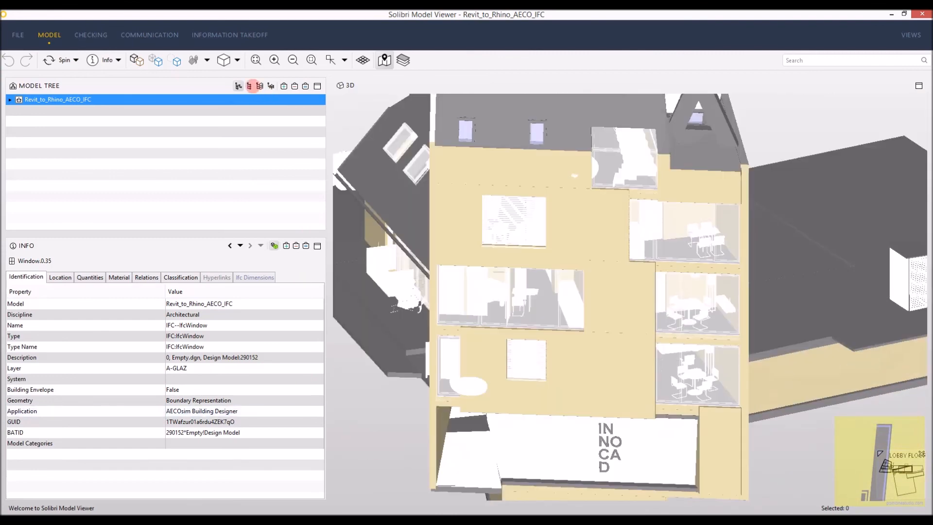
# - Group the model tree by component type and show only the Footing components in the 3D view
pyautogui.click(249, 86)
pyautogui.click(37, 99)
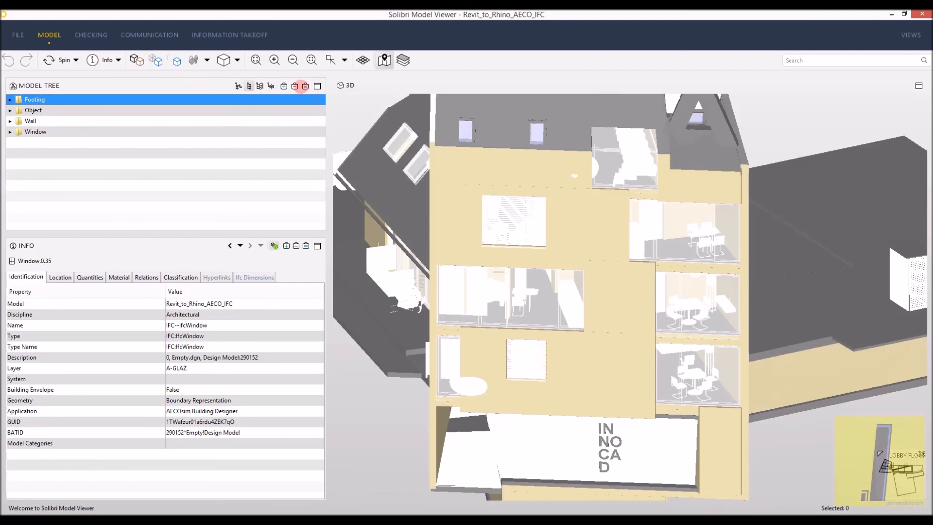
pyautogui.click(305, 86)
pyautogui.moveTo(545, 260); pyautogui.dragTo(559, 302)
# - Add the Wall components to the selection basket and check the properties of one wall
pyautogui.click(100, 123)
pyautogui.click(284, 86)
pyautogui.moveTo(369, 301); pyautogui.dragTo(531, 287)
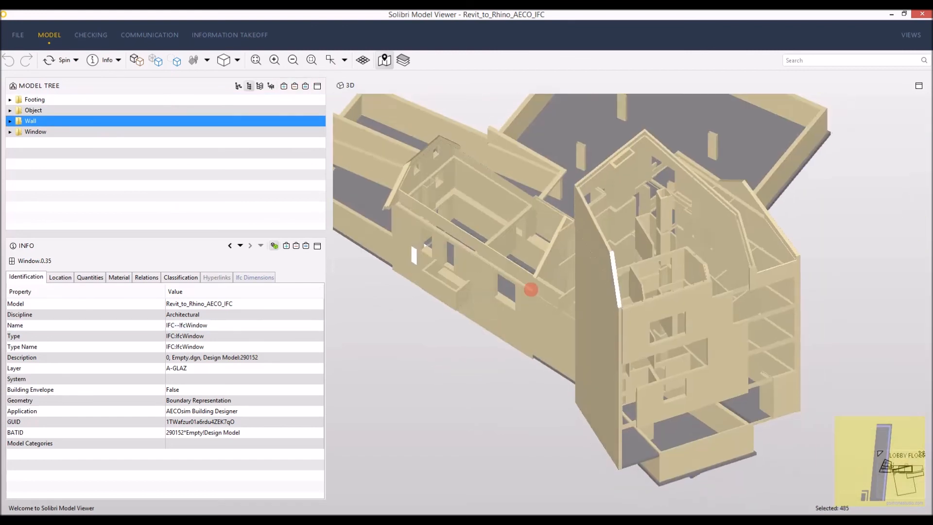
pyautogui.click(589, 297)
pyautogui.click(402, 367)
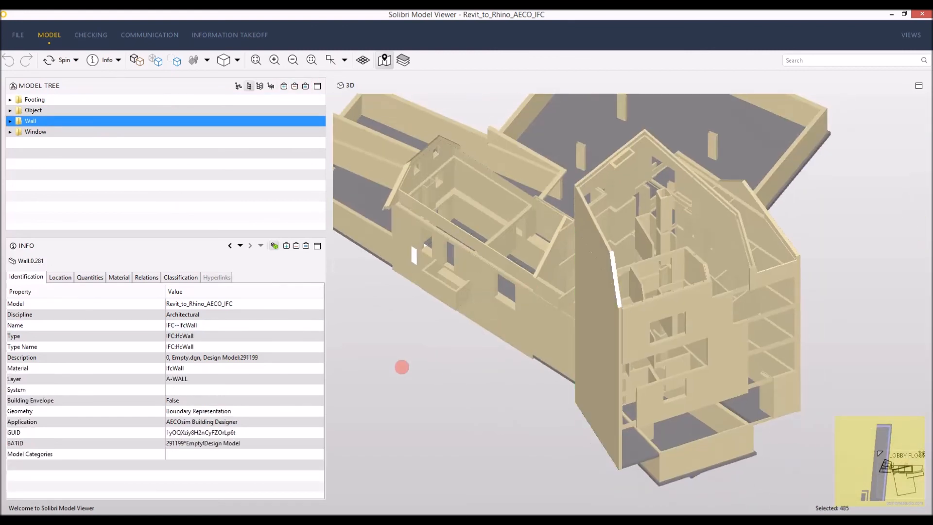
# - Add the Window components to the selection basket and view them together with the walls
pyautogui.click(102, 132)
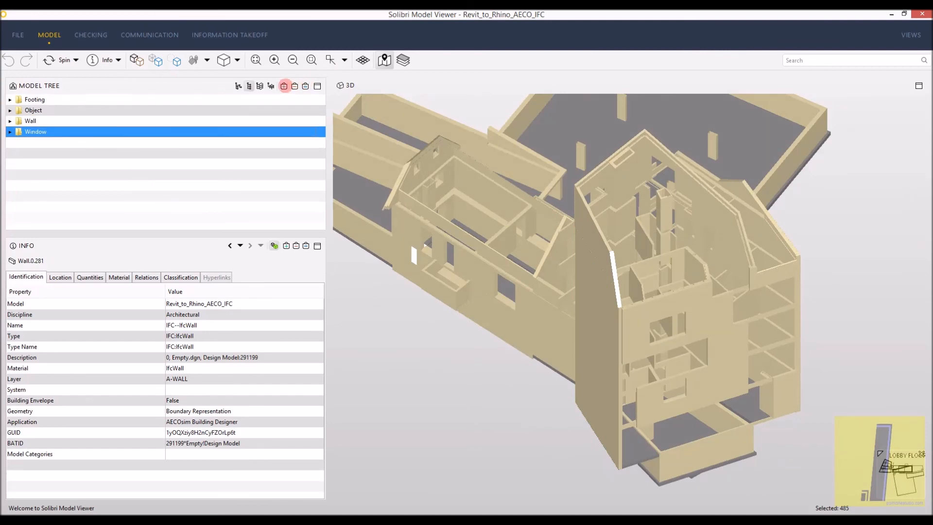
pyautogui.click(284, 86)
pyautogui.moveTo(648, 232); pyautogui.dragTo(392, 397)
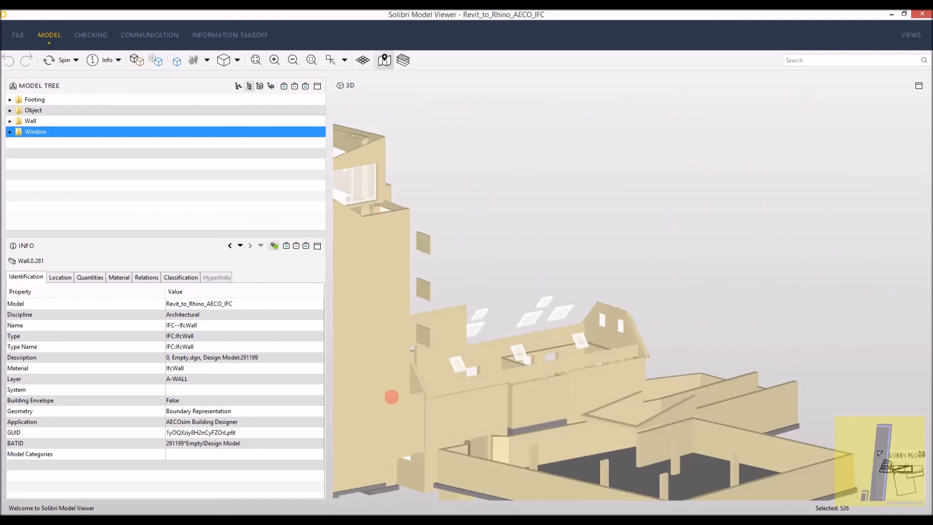
# - Add the Object components to the selection basket and view the whole building
pyautogui.click(81, 109)
pyautogui.click(284, 86)
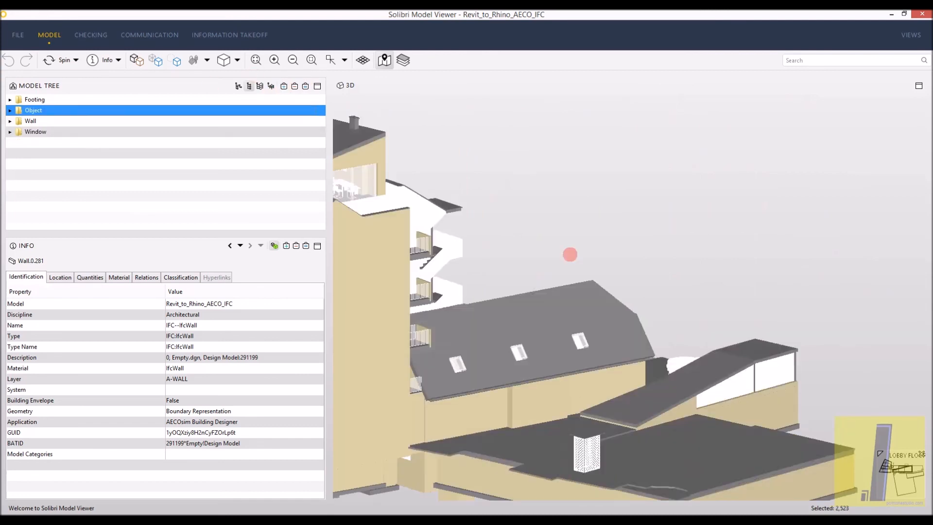
pyautogui.moveTo(455, 343); pyautogui.dragTo(577, 305)
pyautogui.scroll(-3, 577, 305)
pyautogui.moveTo(723, 231); pyautogui.dragTo(404, 300)
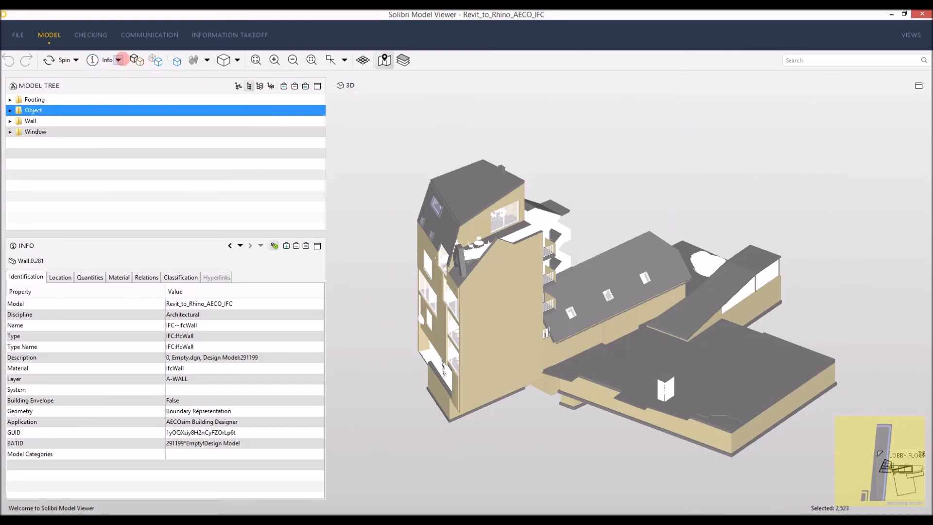
# - Create a section plane on the tower's large side wall with the Sectioning tool and shift it inward to expose the interior
pyautogui.click(119, 60)
pyautogui.click(110, 168)
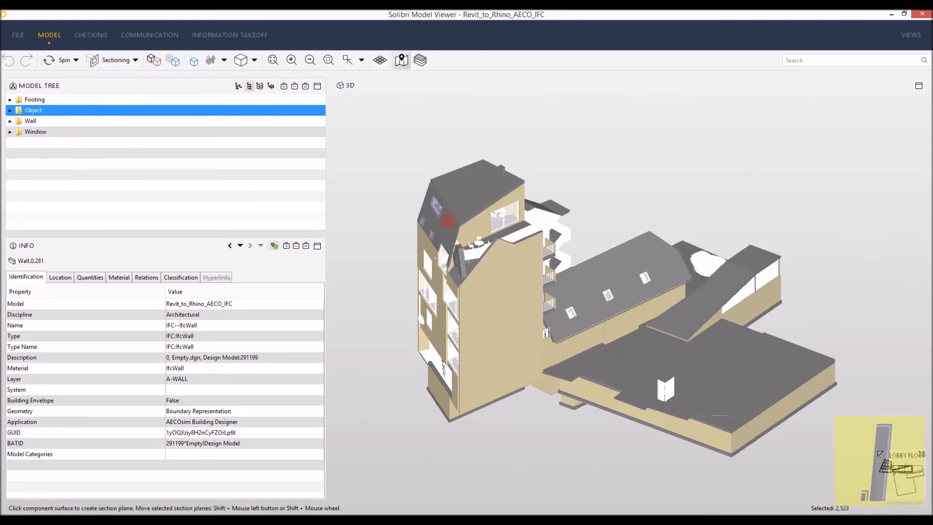
pyautogui.click(493, 285)
pyautogui.keyDown('shift'); pyautogui.moveTo(659, 380); pyautogui.dragTo(632, 358); pyautogui.keyUp('shift')
pyautogui.click(727, 317)
pyautogui.moveTo(727, 317)
pyautogui.mouseDown()
pyautogui.moveTo(558, 320)
pyautogui.moveTo(548, 329)
pyautogui.moveTo(444, 229)
pyautogui.moveTo(456, 341)
pyautogui.moveTo(608, 293)
pyautogui.moveTo(725, 314)
pyautogui.mouseUp()
pyautogui.scroll(6, 542, 319)
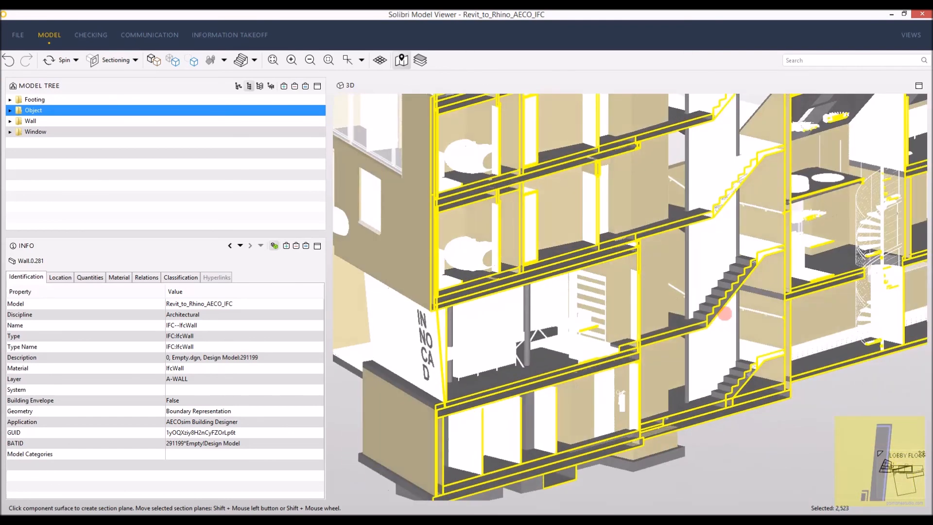
# - Examine the sectioned interior and the spiral staircase up close
pyautogui.moveTo(725, 315); pyautogui.dragTo(541, 315, button='middle')
pyautogui.scroll(-2, 697, 281)
pyautogui.moveTo(694, 282); pyautogui.dragTo(547, 315)
pyautogui.scroll(3, 877, 174)
pyautogui.moveTo(876, 175)
pyautogui.mouseDown(button='middle')
pyautogui.moveTo(715, 219)
pyautogui.moveTo(654, 219)
pyautogui.mouseUp(button='middle')
pyautogui.scroll(7, 533, 294)
pyautogui.moveTo(494, 316)
pyautogui.mouseDown()
pyautogui.moveTo(465, 287)
pyautogui.moveTo(488, 255)
pyautogui.mouseUp()
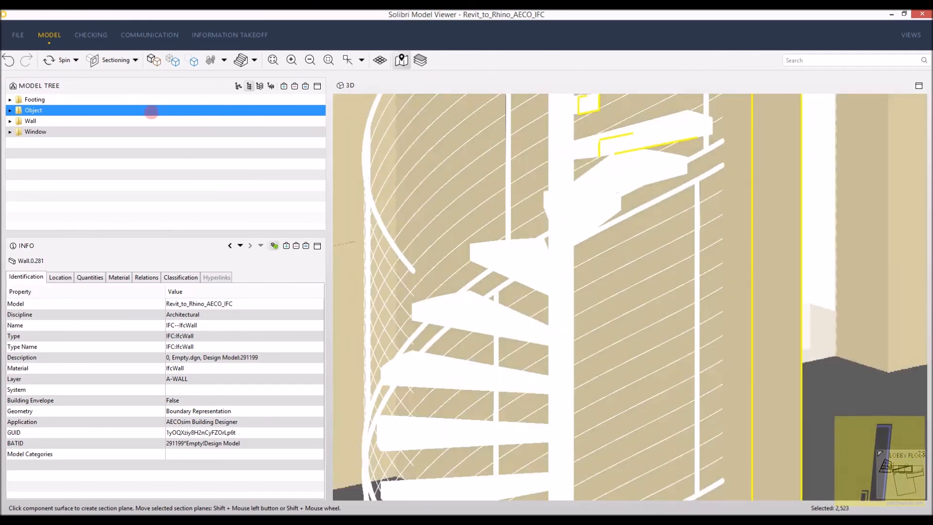
pyautogui.rightClick(151, 112)
pyautogui.click(158, 101)
pyautogui.click(163, 99)
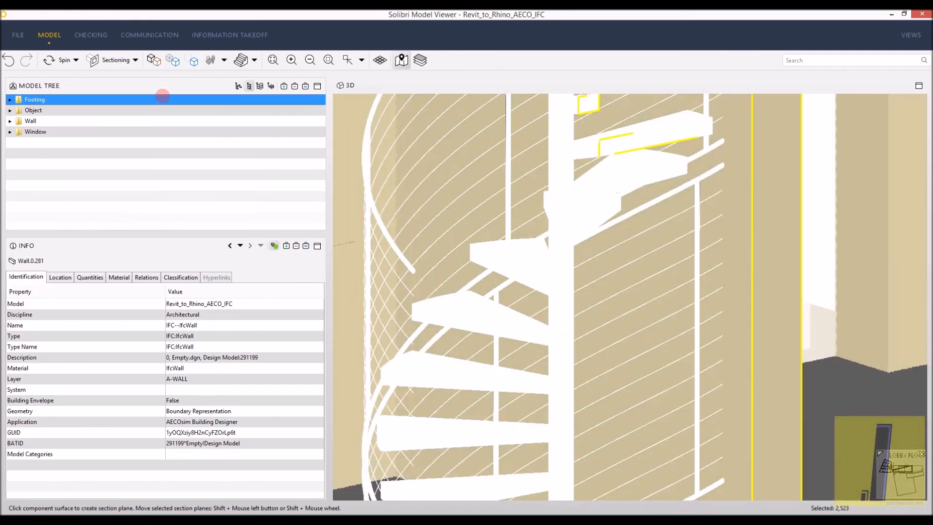
pyautogui.rightClick(162, 97)
pyautogui.click(107, 156)
# - Return the model tree to its containment view and set the Revit_to_Rhino_AECO_IFC color map to Use Model Colors
pyautogui.click(237, 86)
pyautogui.rightClick(116, 109)
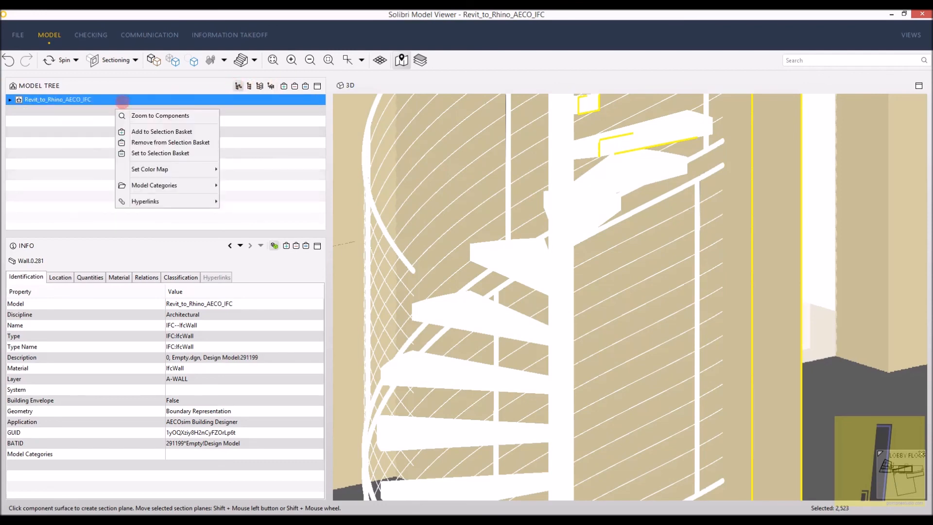
pyautogui.moveTo(150, 169)
pyautogui.click(265, 168)
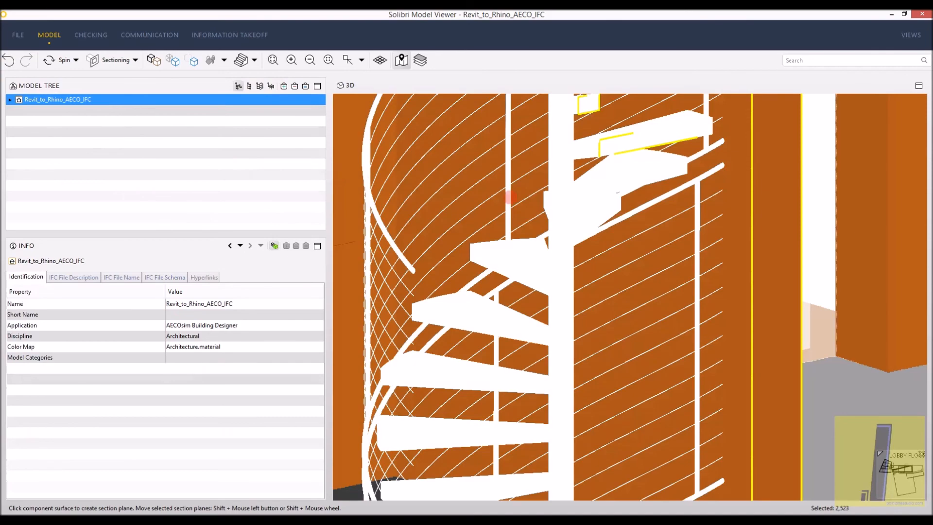
# - Inspect the spiral staircase and the adjoining office rooms in the sectioned model with its model colors
pyautogui.scroll(-5, 510, 212)
pyautogui.moveTo(512, 224); pyautogui.dragTo(427, 217)
pyautogui.scroll(-5, 677, 141)
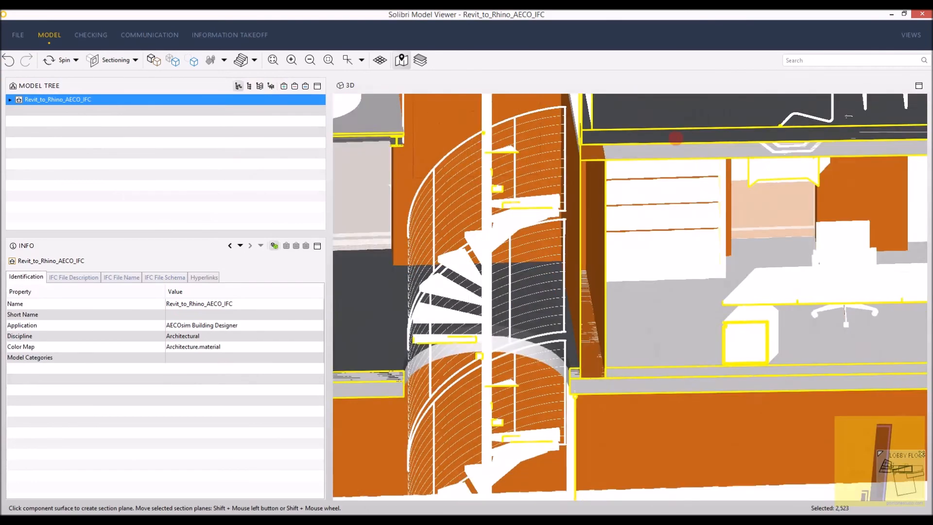
pyautogui.moveTo(679, 143); pyautogui.dragTo(487, 406)
pyautogui.moveTo(498, 366); pyautogui.dragTo(658, 346, button='right')
# - Move the section plane out to the tower's side wall so that it cuts through the low wing, and view the building
pyautogui.scroll(-1, 547, 229)
pyautogui.rightClick(547, 228)
pyautogui.click(486, 238)
pyautogui.scroll(-2, 504, 254)
pyautogui.keyDown('shift'); pyautogui.moveTo(527, 305); pyautogui.dragTo(606, 415); pyautogui.keyUp('shift')
pyautogui.click(833, 511)
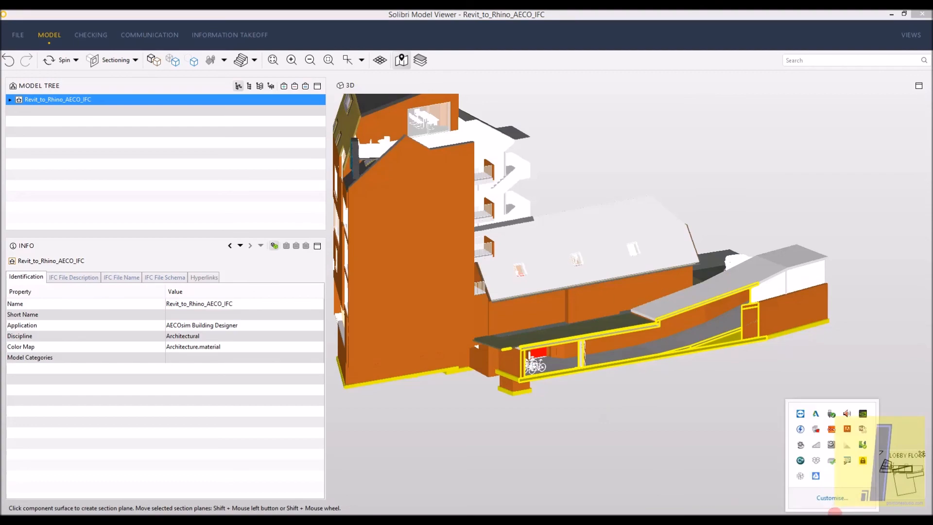